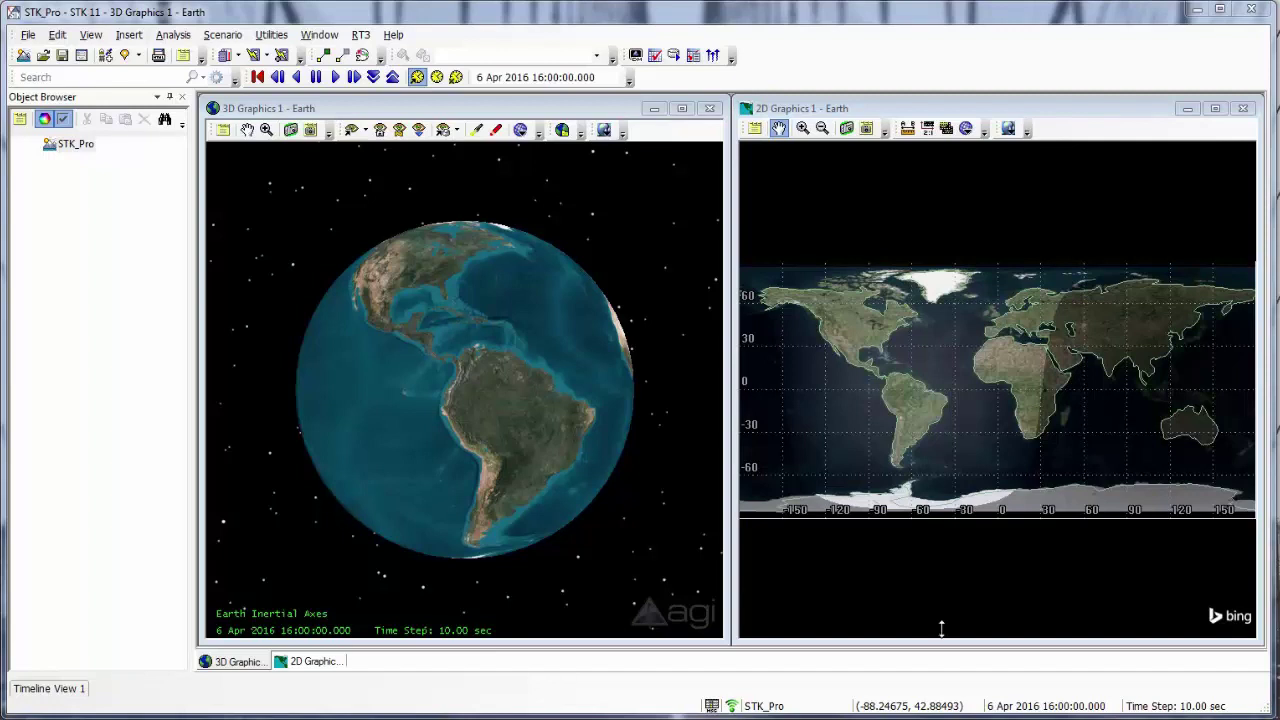
Open the STK_Pro scenario properties at the Basic > Terrain page
right_click(76, 147)
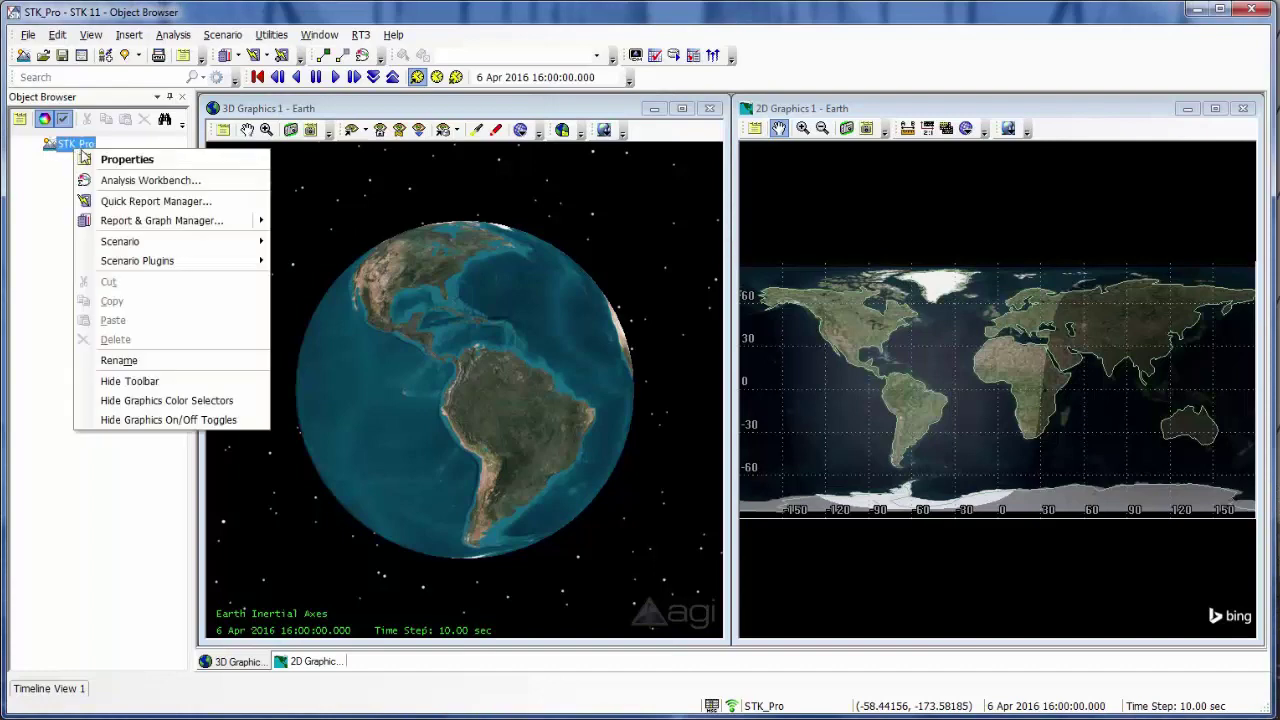
left_click(96, 159)
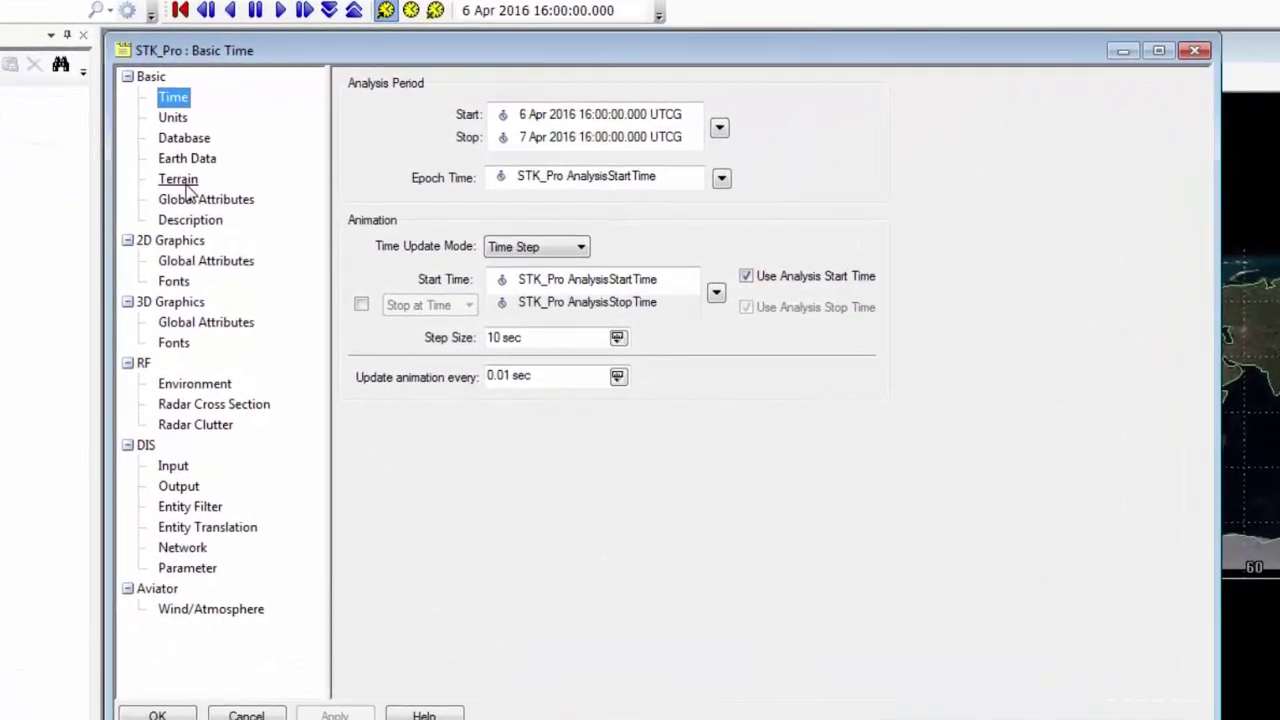
left_click(183, 182)
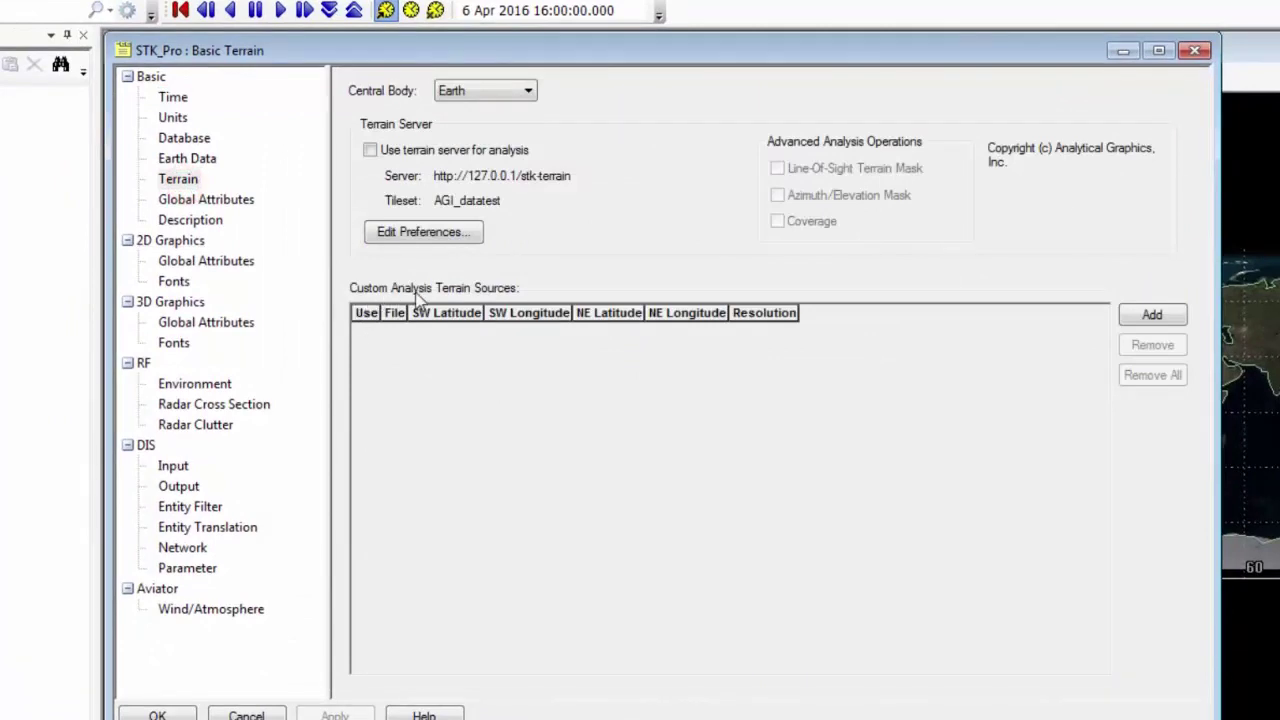
Add the USGS DEM file hoquiam-e.dem as a custom terrain source, spanning 46–47° latitude and -123 to -122° longitude
left_click(1178, 316)
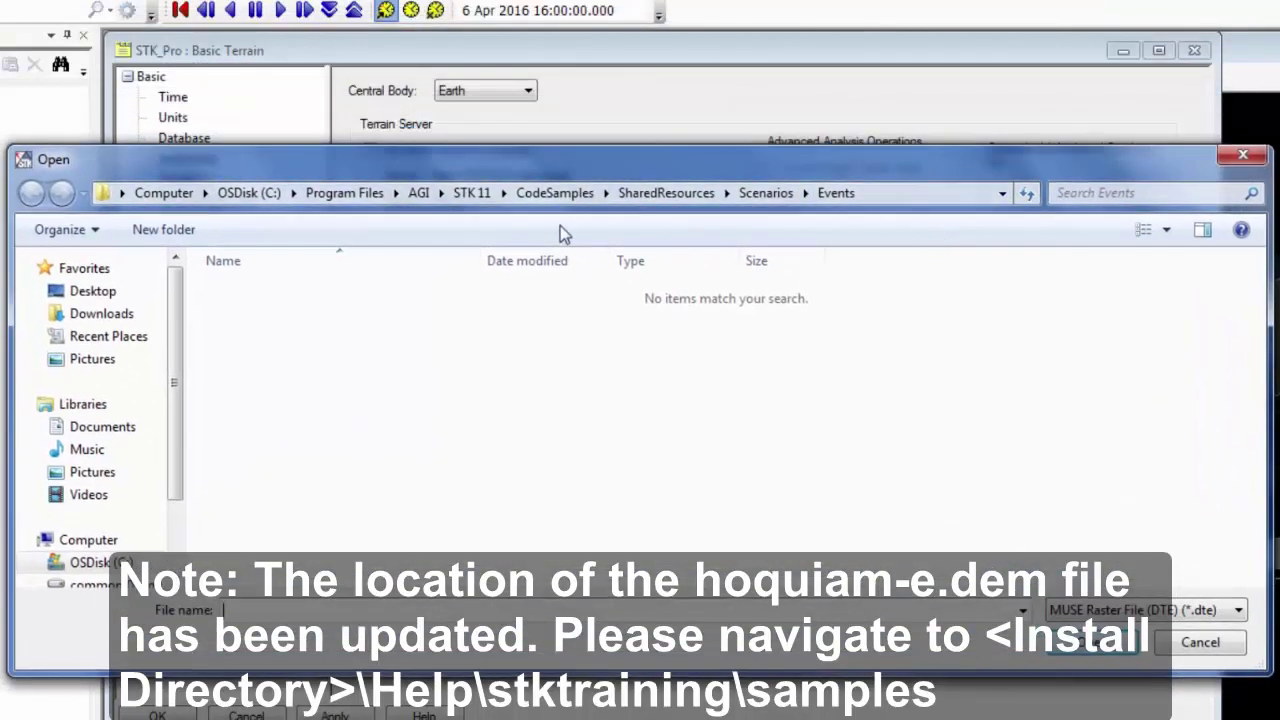
left_click(918, 187)
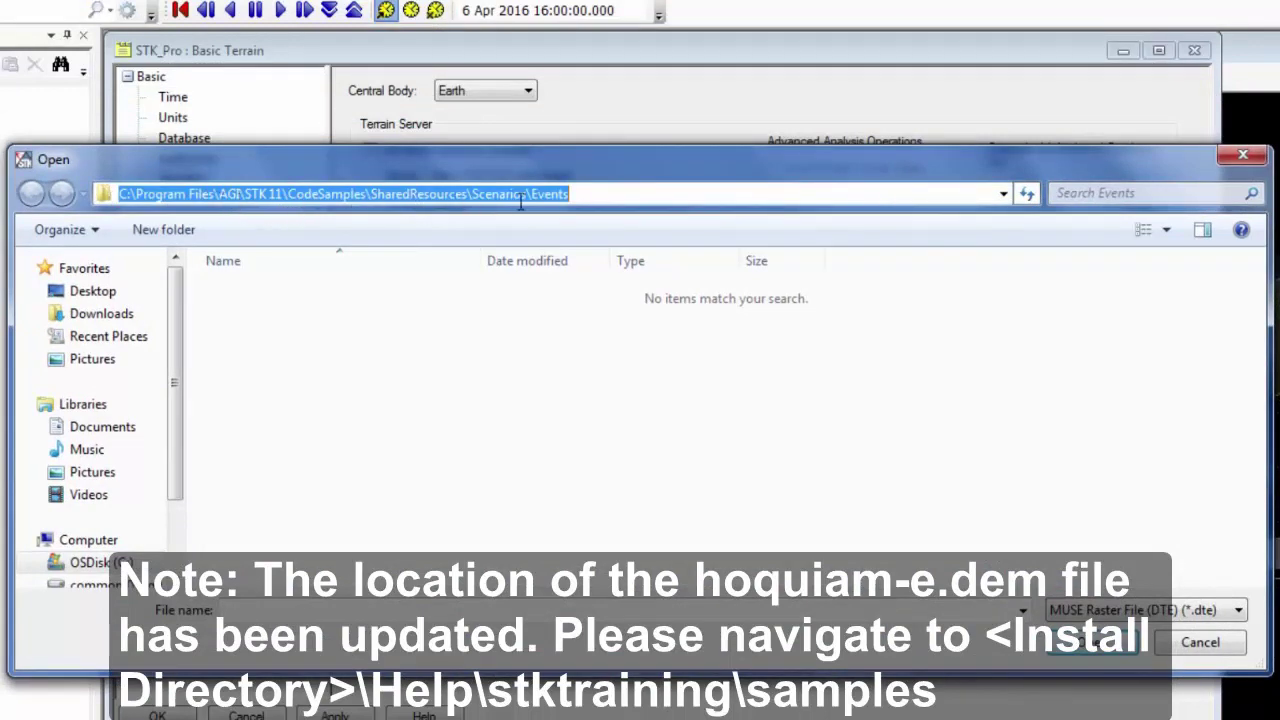
left_click(600, 195)
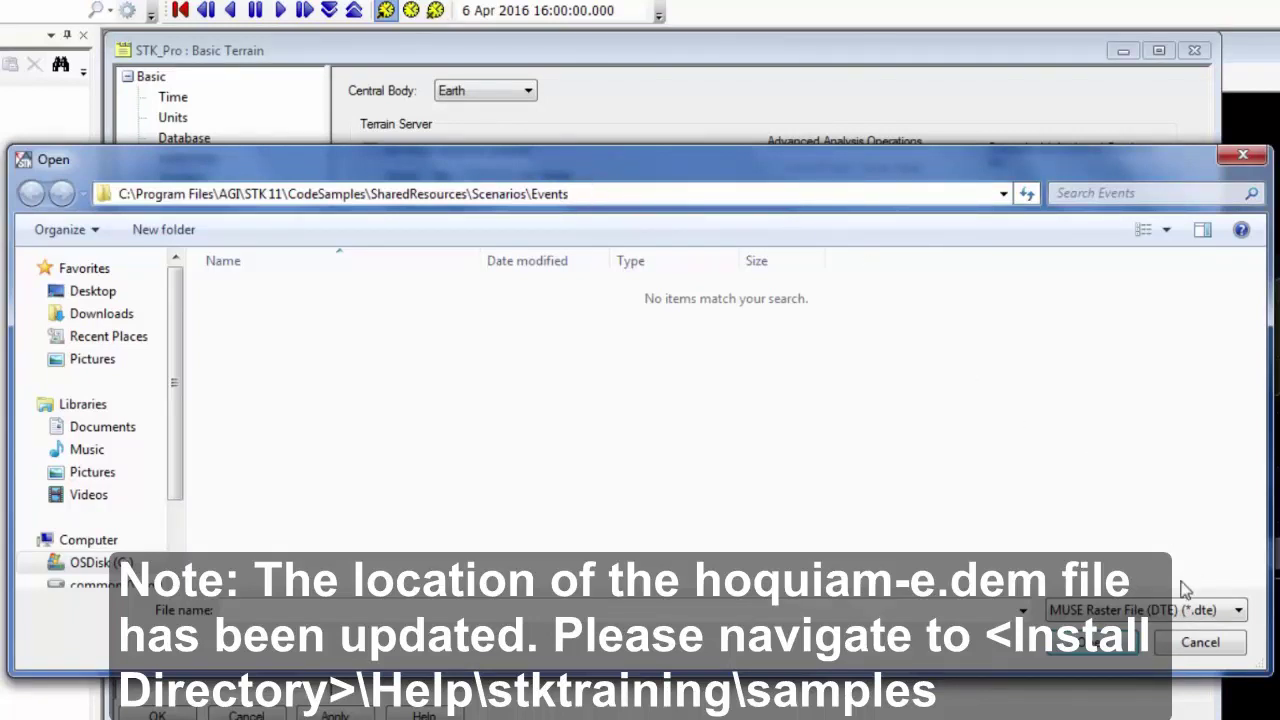
left_click(1240, 612)
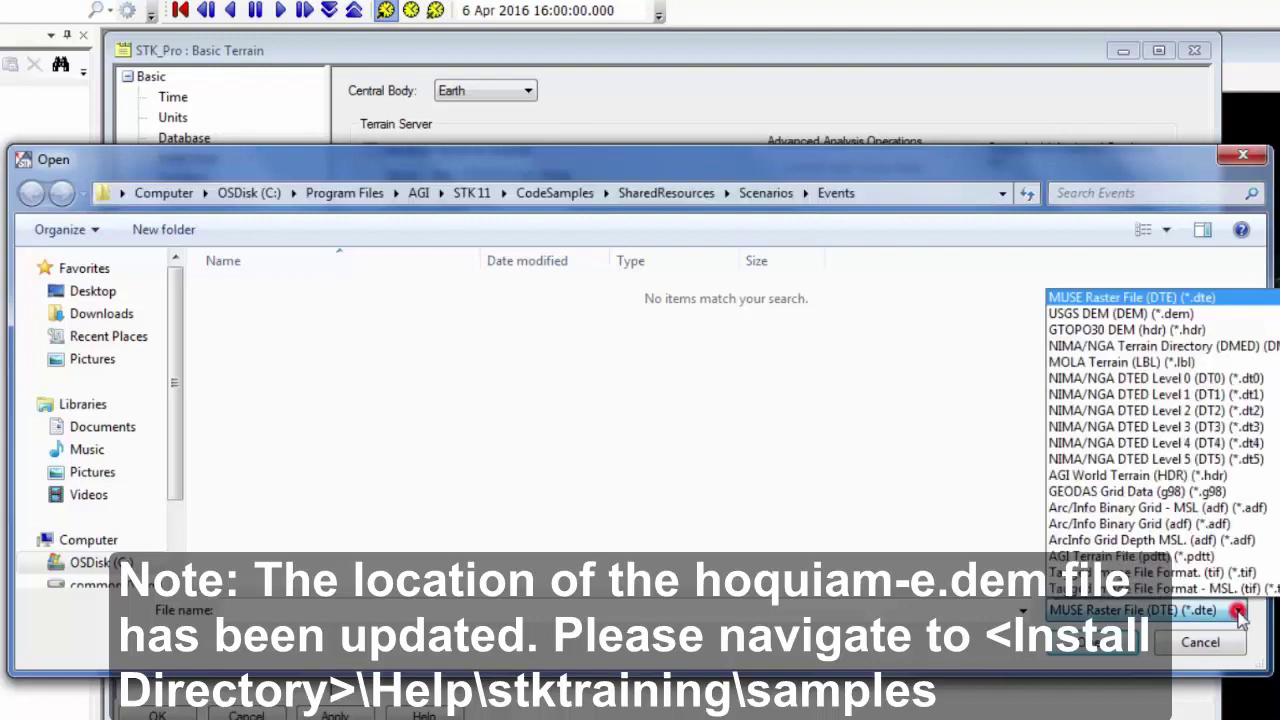
left_click(1172, 320)
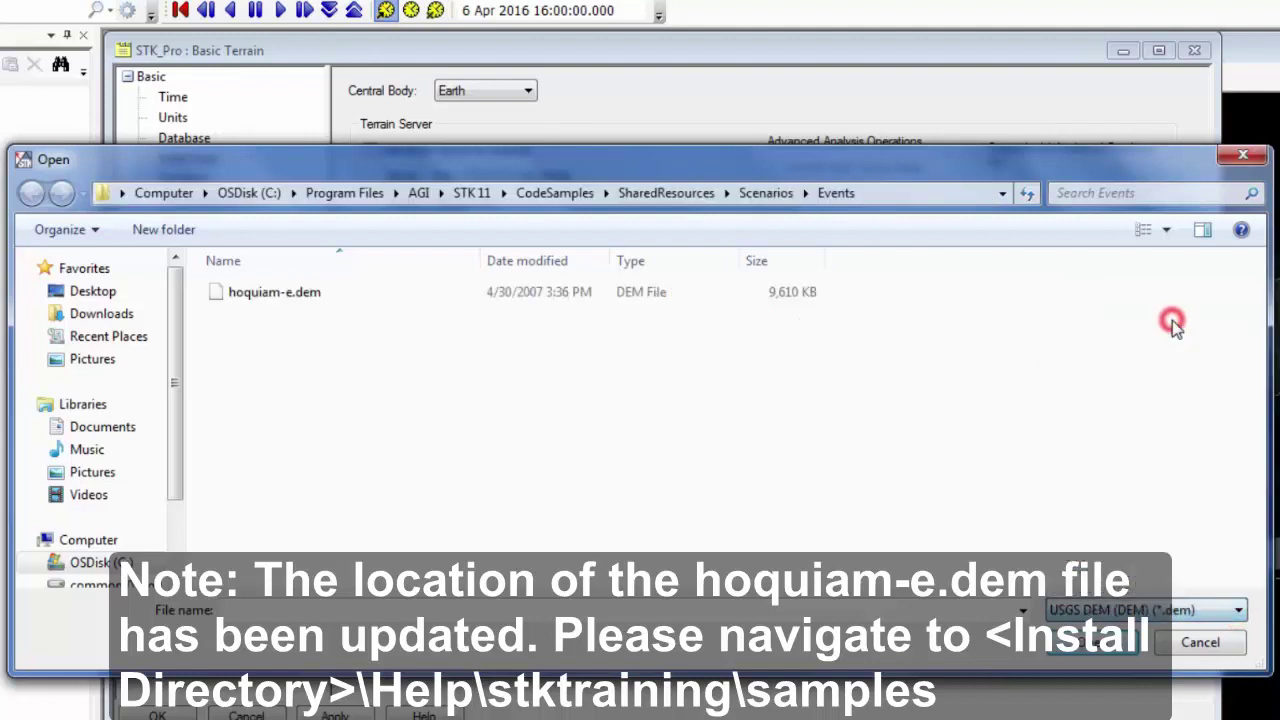
left_click(288, 295)
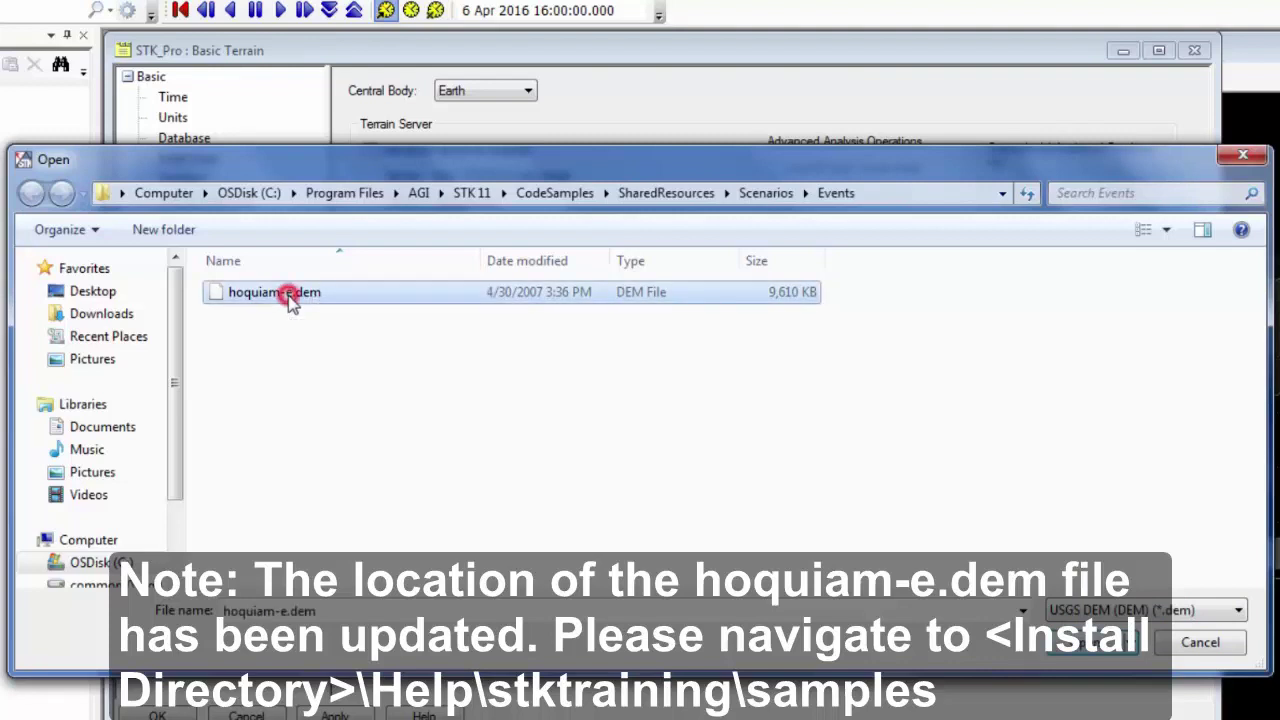
left_click(1063, 643)
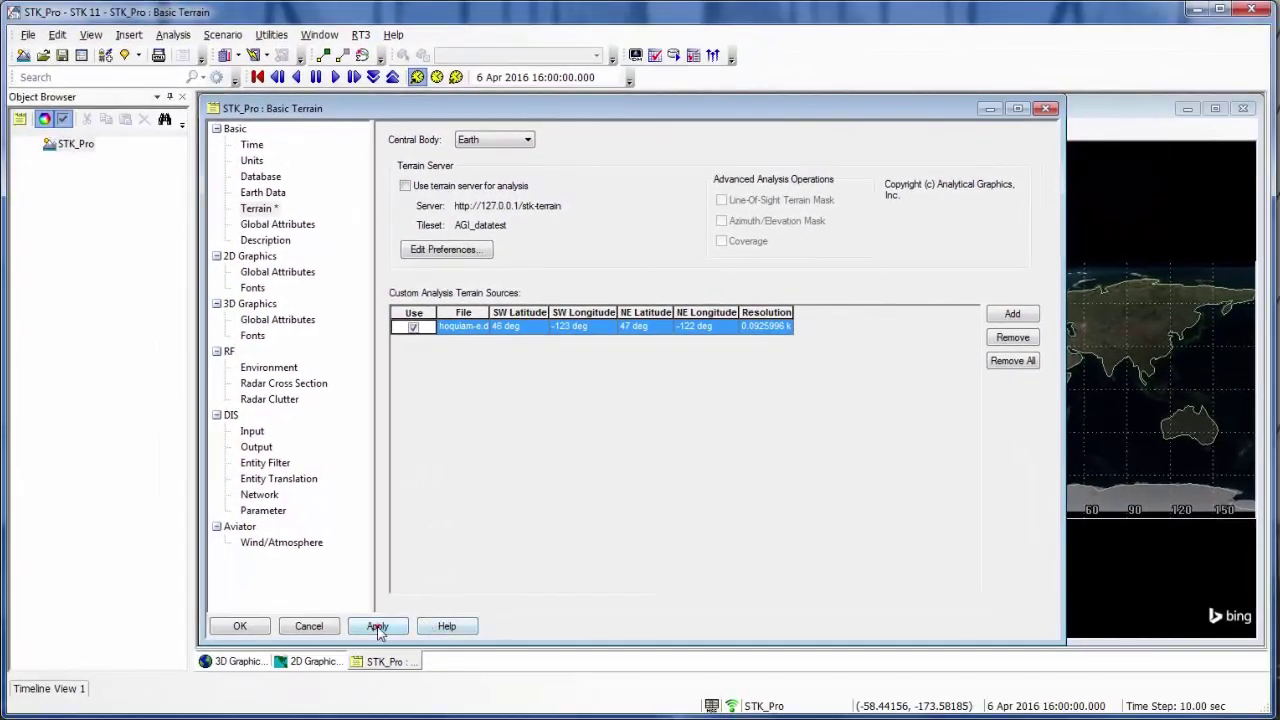
Apply the hoquiam-e terrain source and close the scenario properties
left_click(377, 626)
left_click(248, 628)
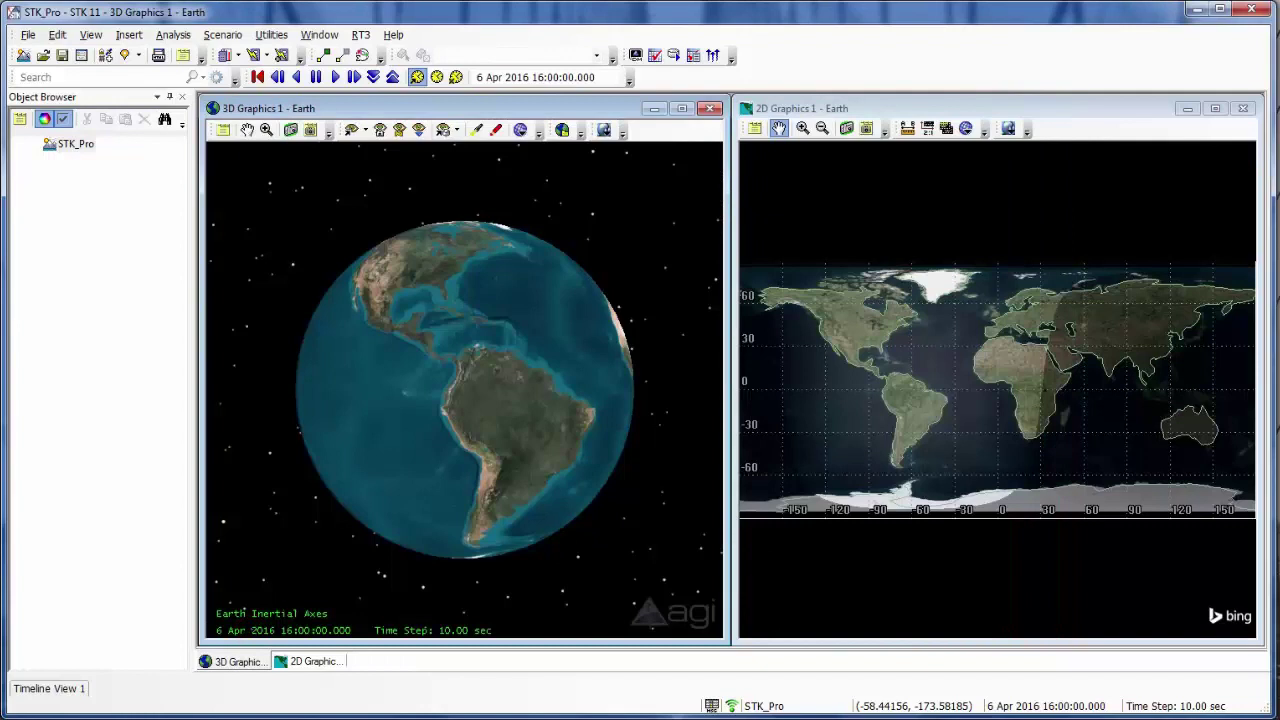
Choose hoquiam-e.dem as the Terrain Region source in the Imagery and Terrain Converter
left_click(272, 35)
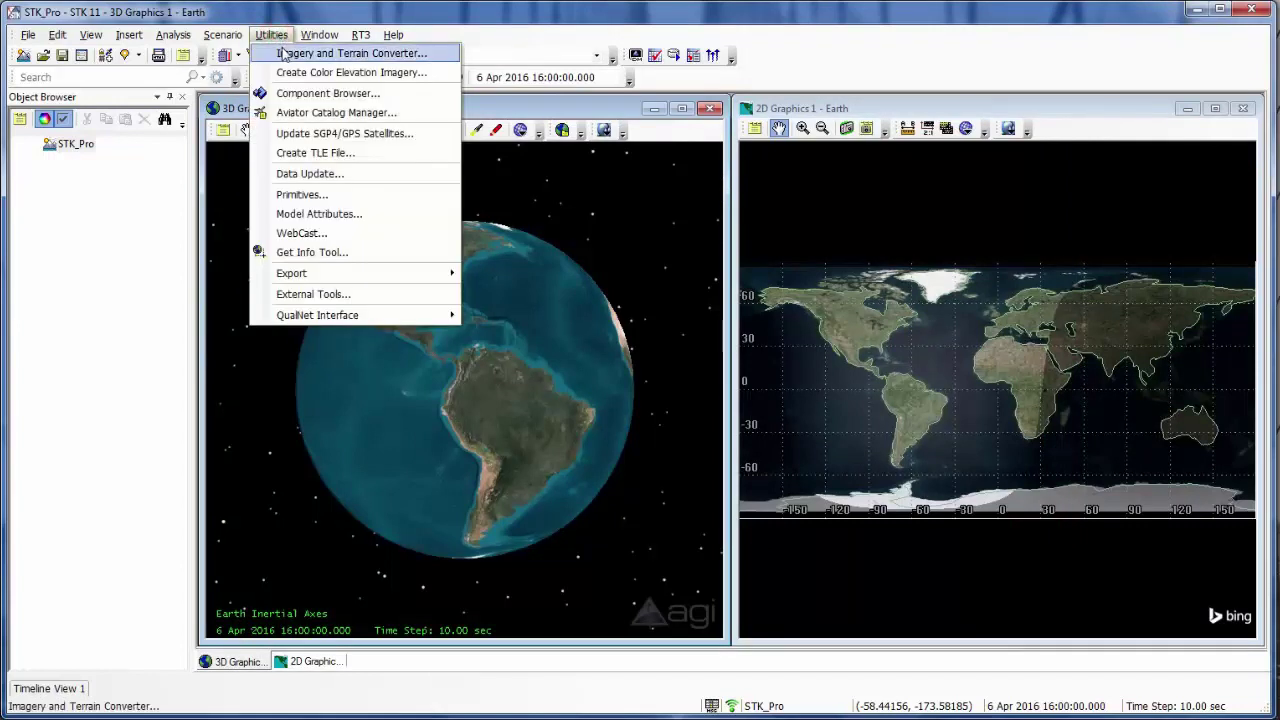
left_click(284, 54)
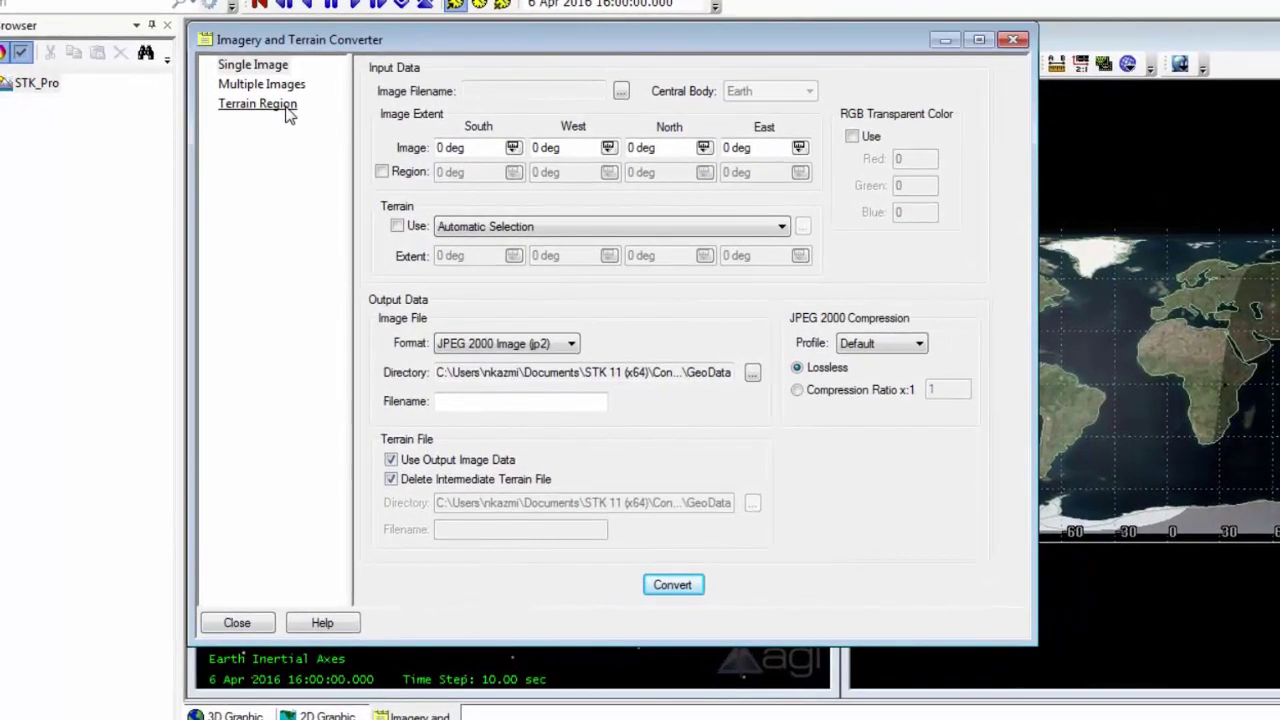
left_click(279, 145)
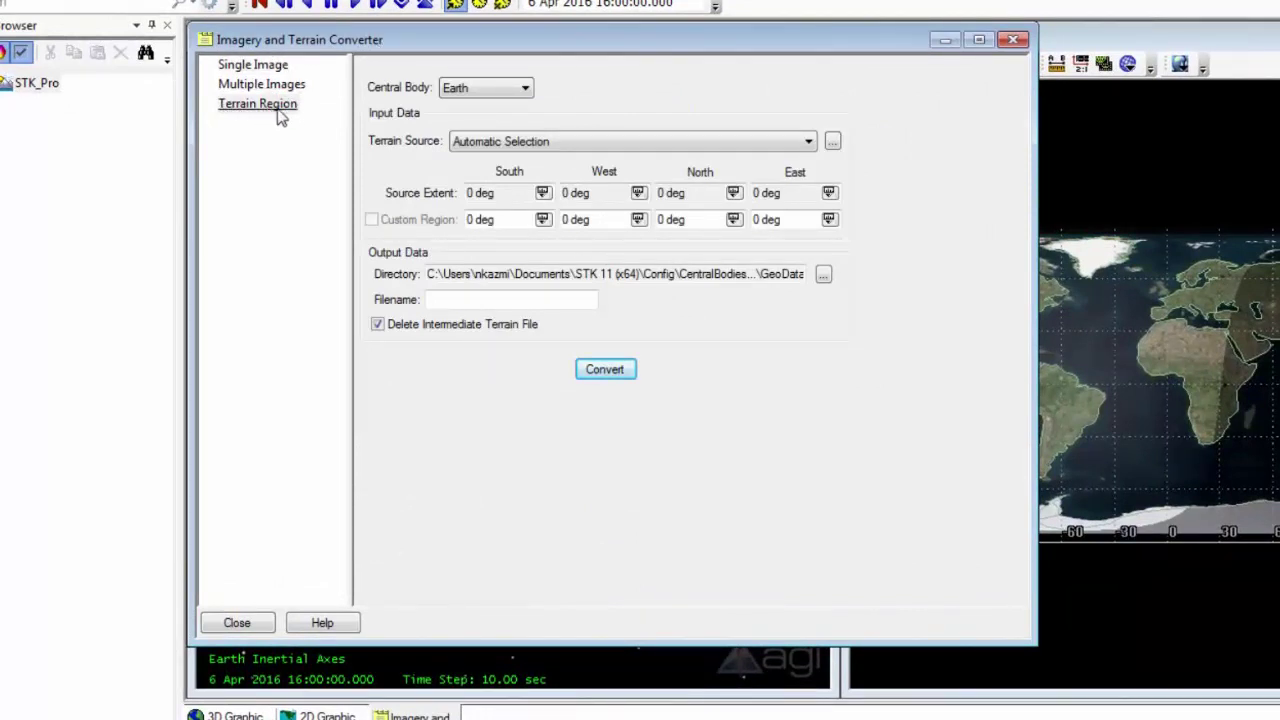
left_click(801, 144)
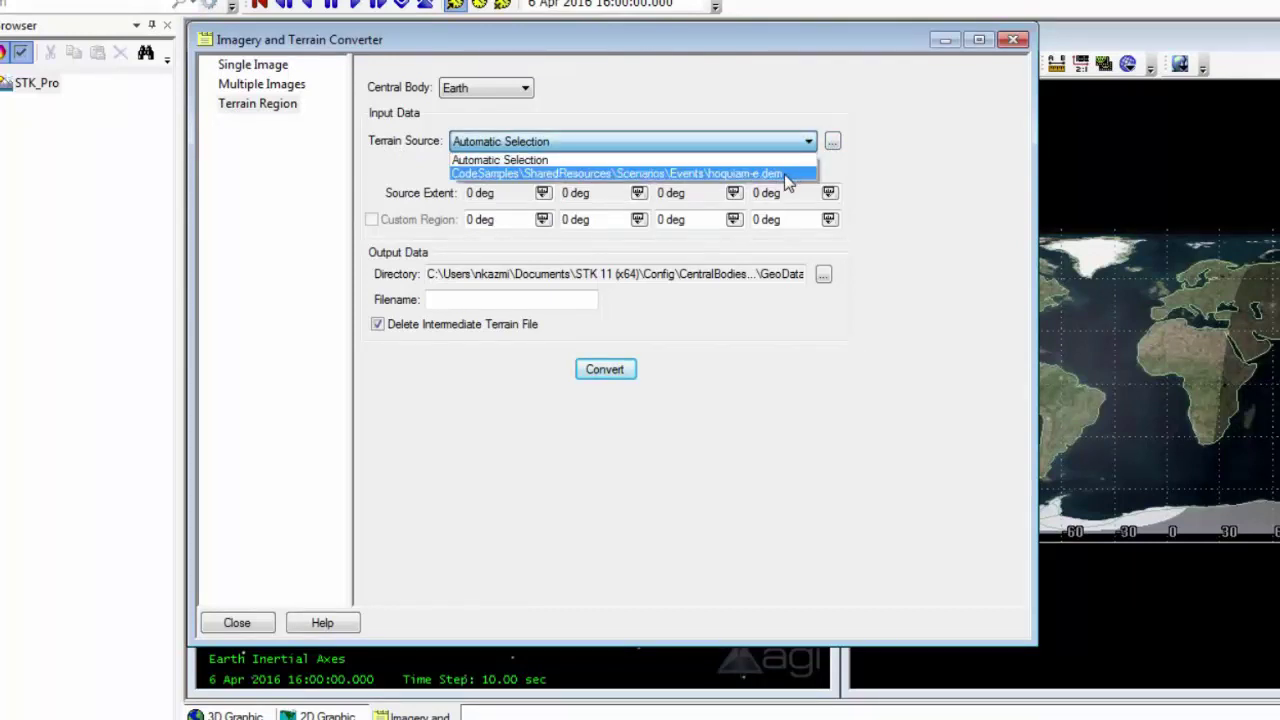
left_click(785, 175)
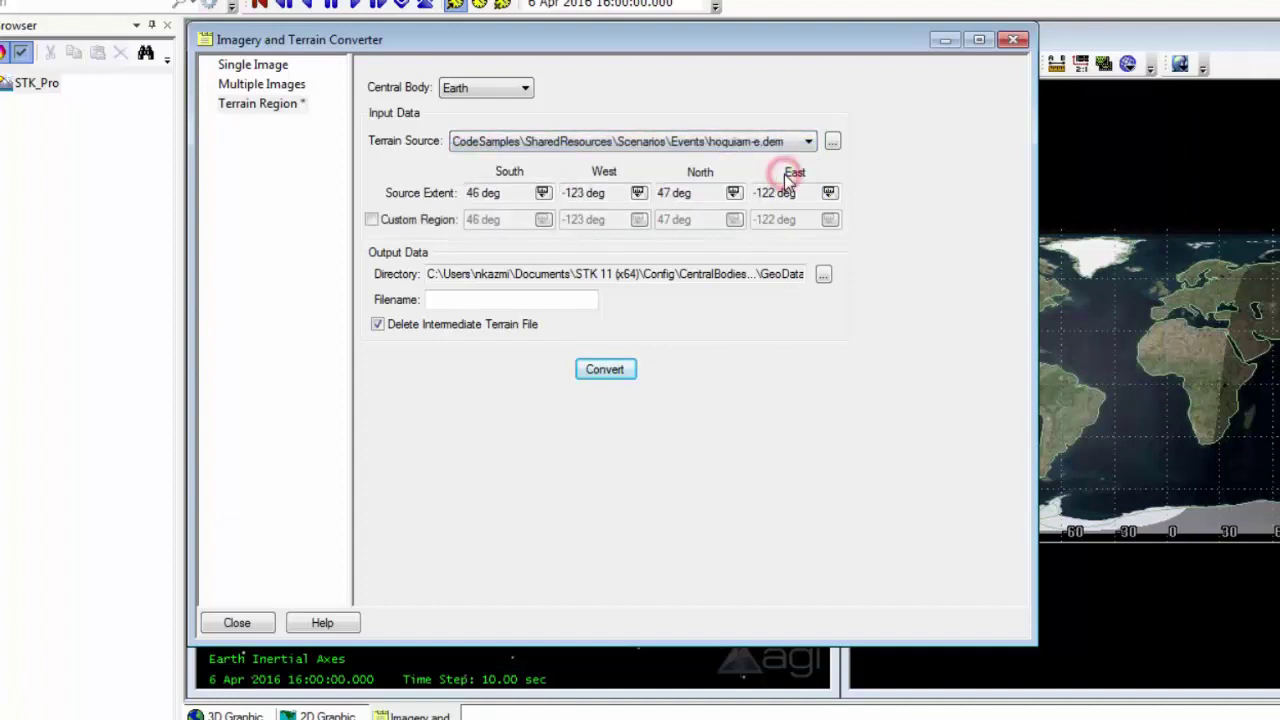
Set the converter output directory to the STK_Pro folder under Documents\STK 11 (x64)
left_click(824, 276)
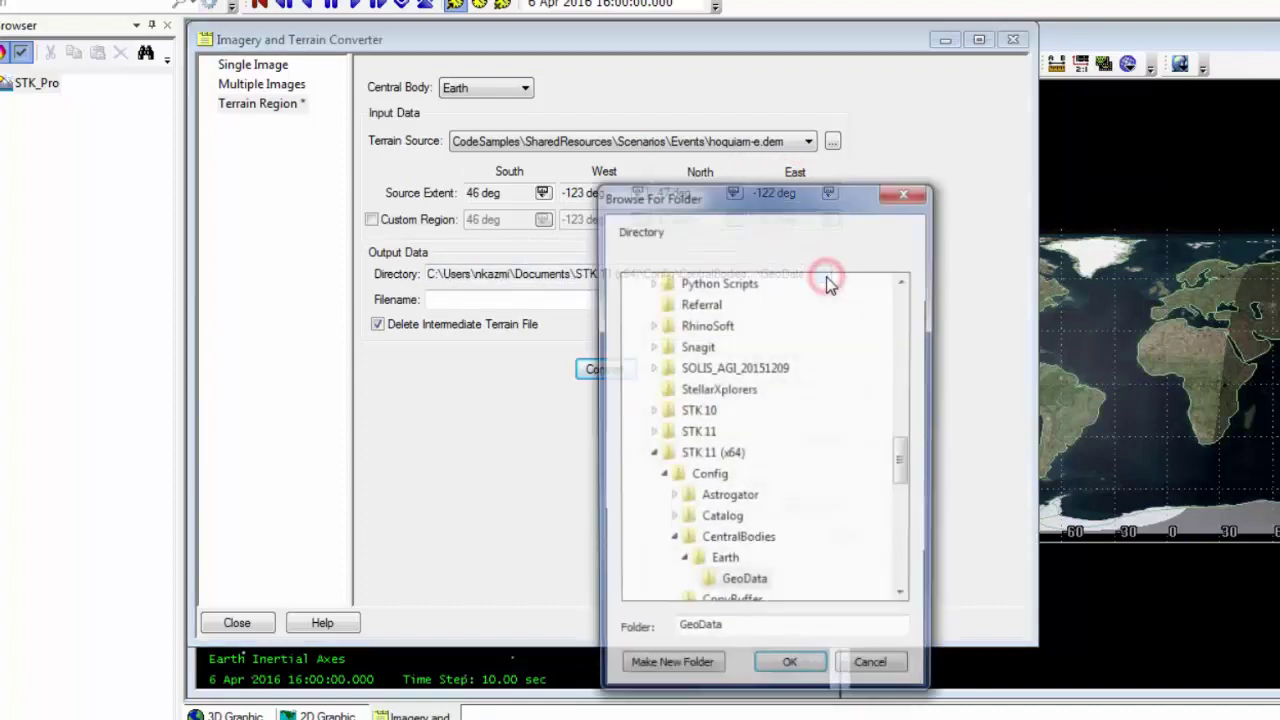
left_click_drag(904, 470, 922, 515)
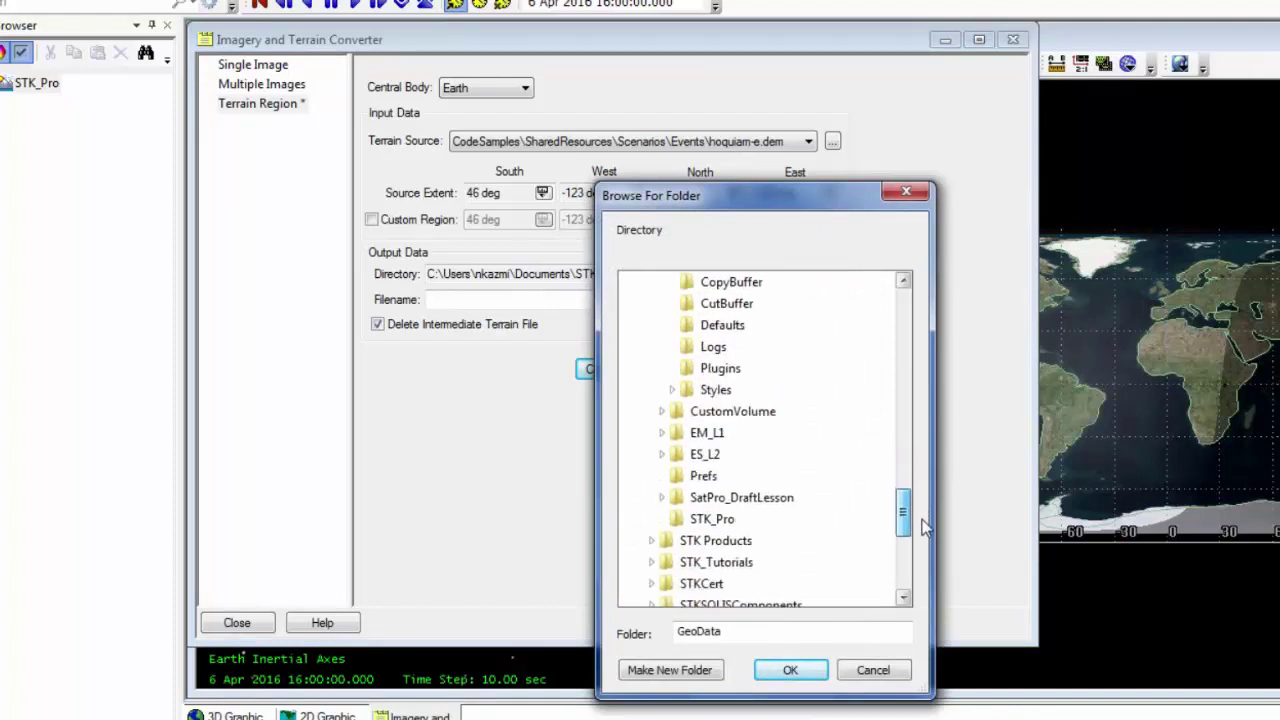
left_click(712, 519)
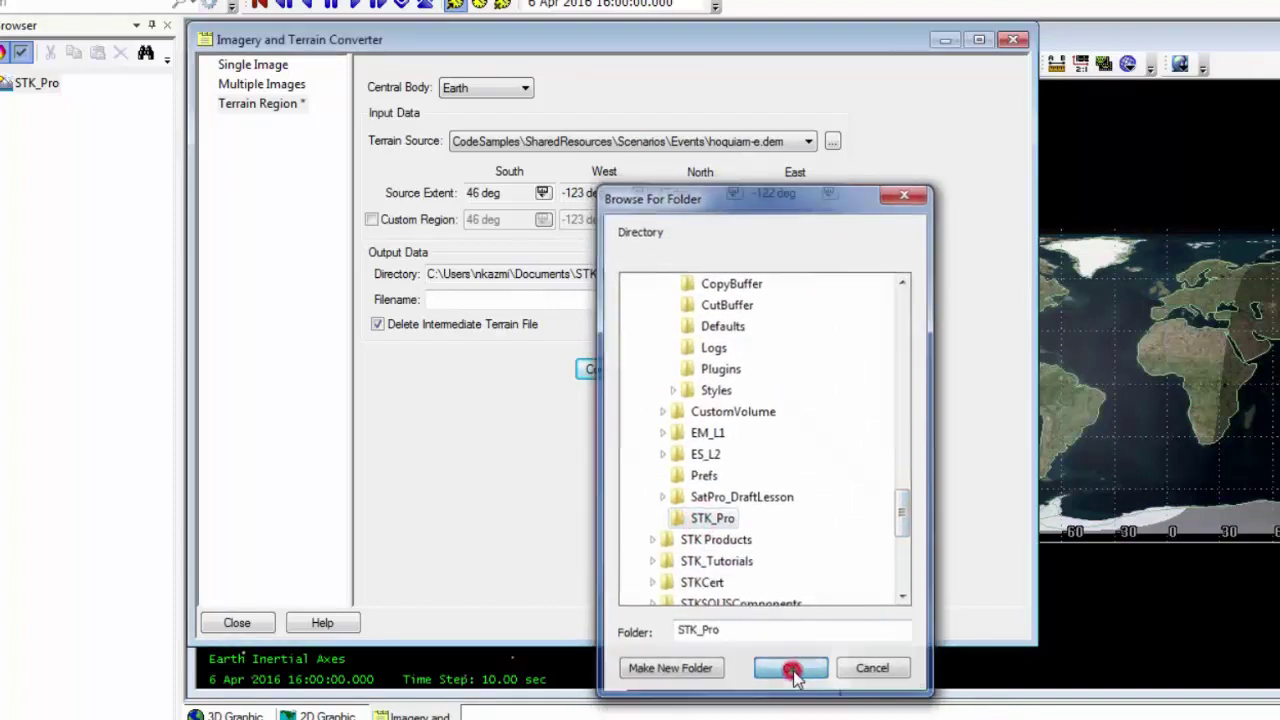
left_click(789, 669)
left_click(480, 305)
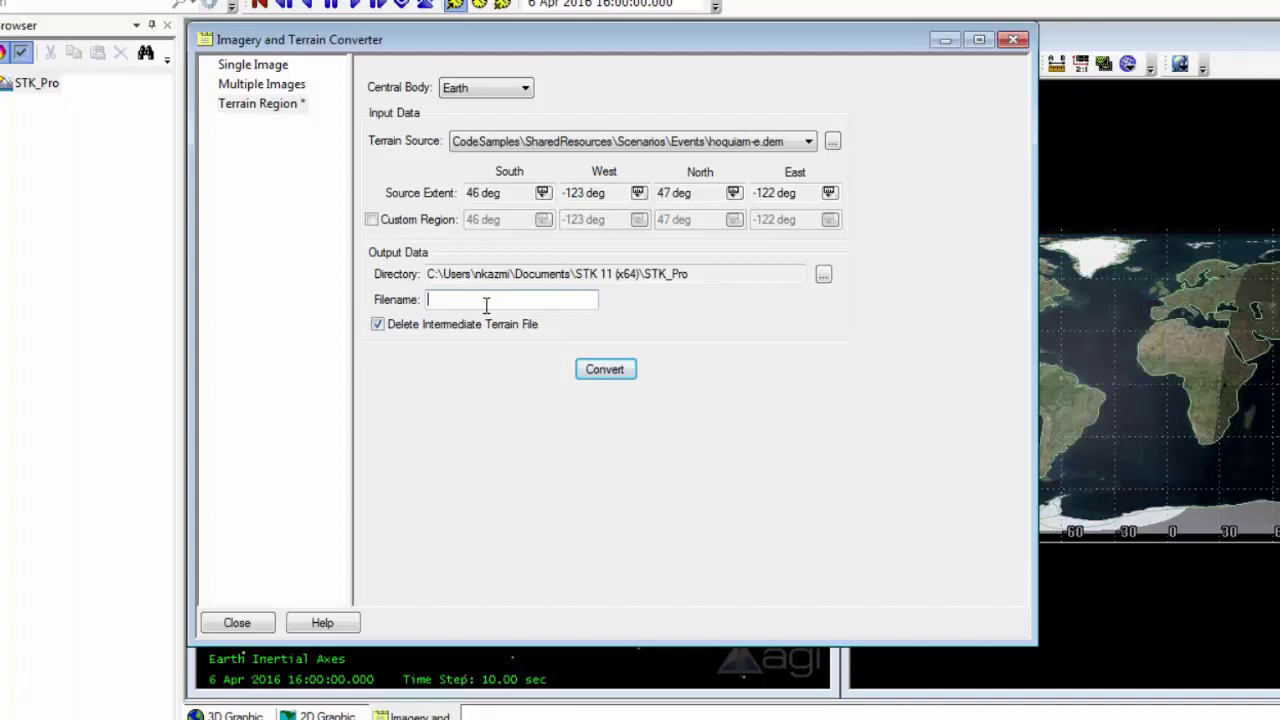
Convert the terrain region to MtStHelens.pdtt and close the converter
type("MtStHelens")
left_click(607, 370)
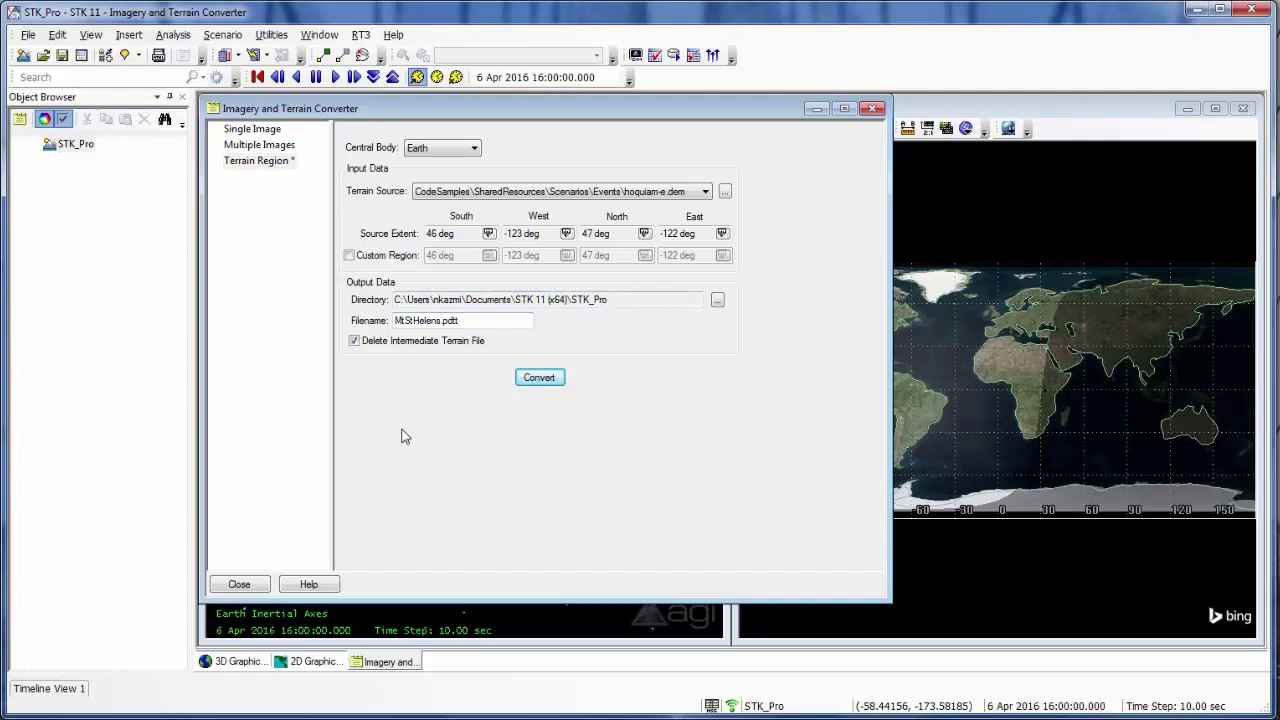
left_click(241, 584)
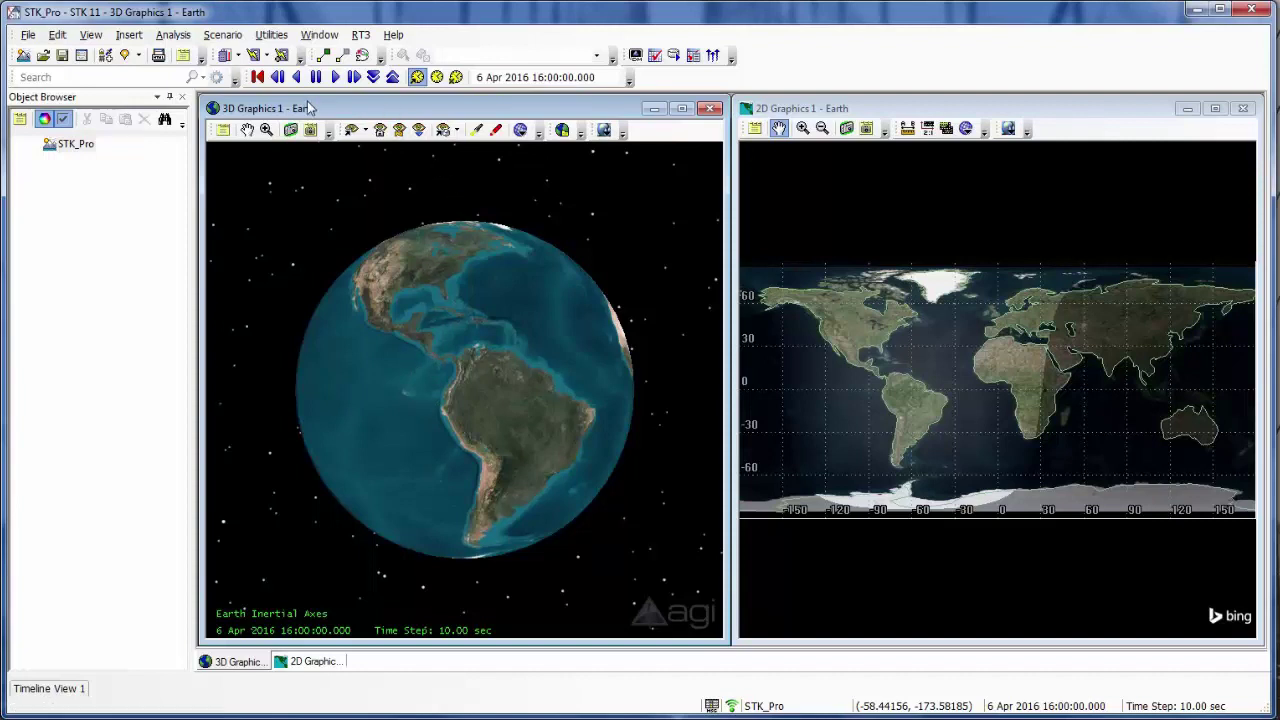
Open the Globe Manager for the 3D Graphics window and start adding terrain data
left_click(232, 111)
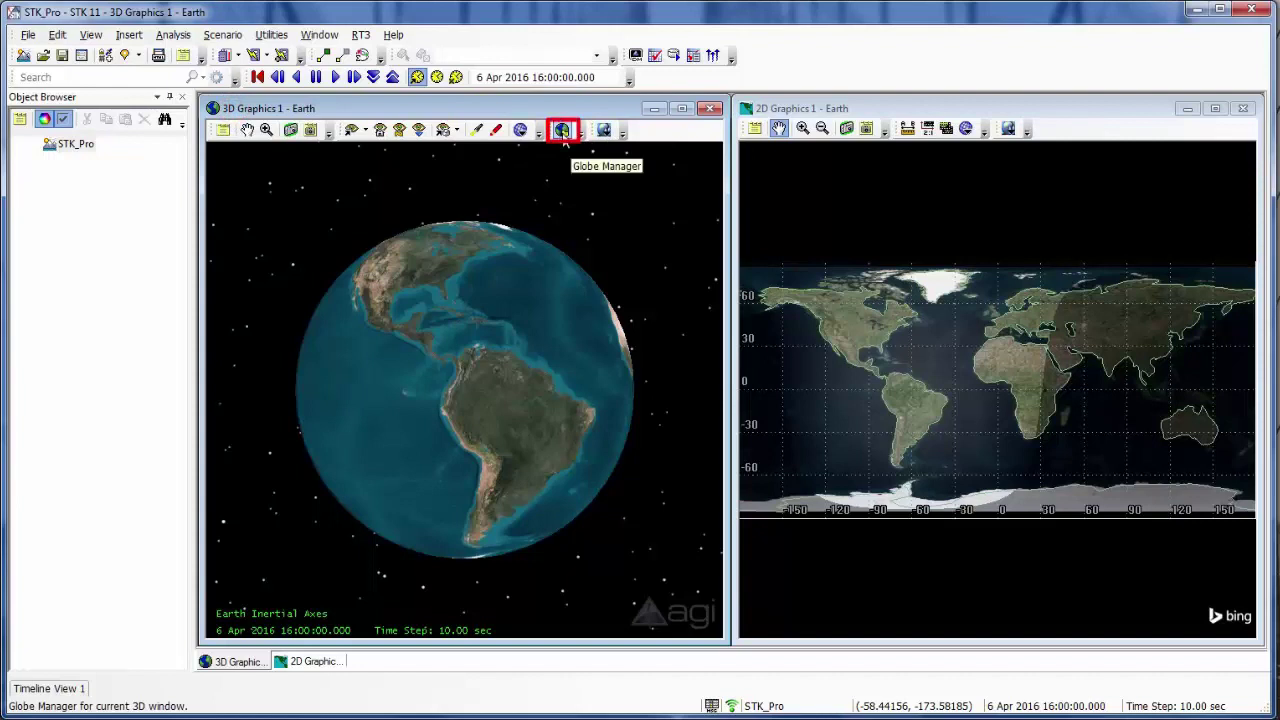
left_click(563, 132)
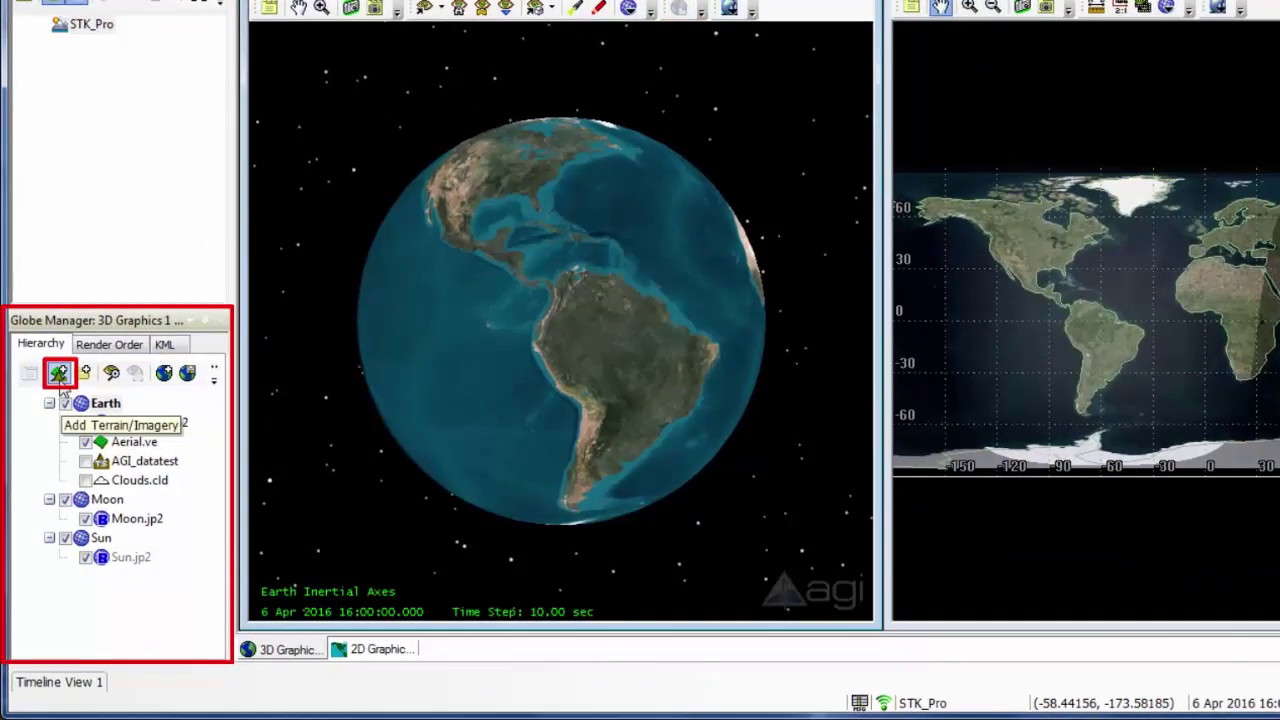
left_click(59, 374)
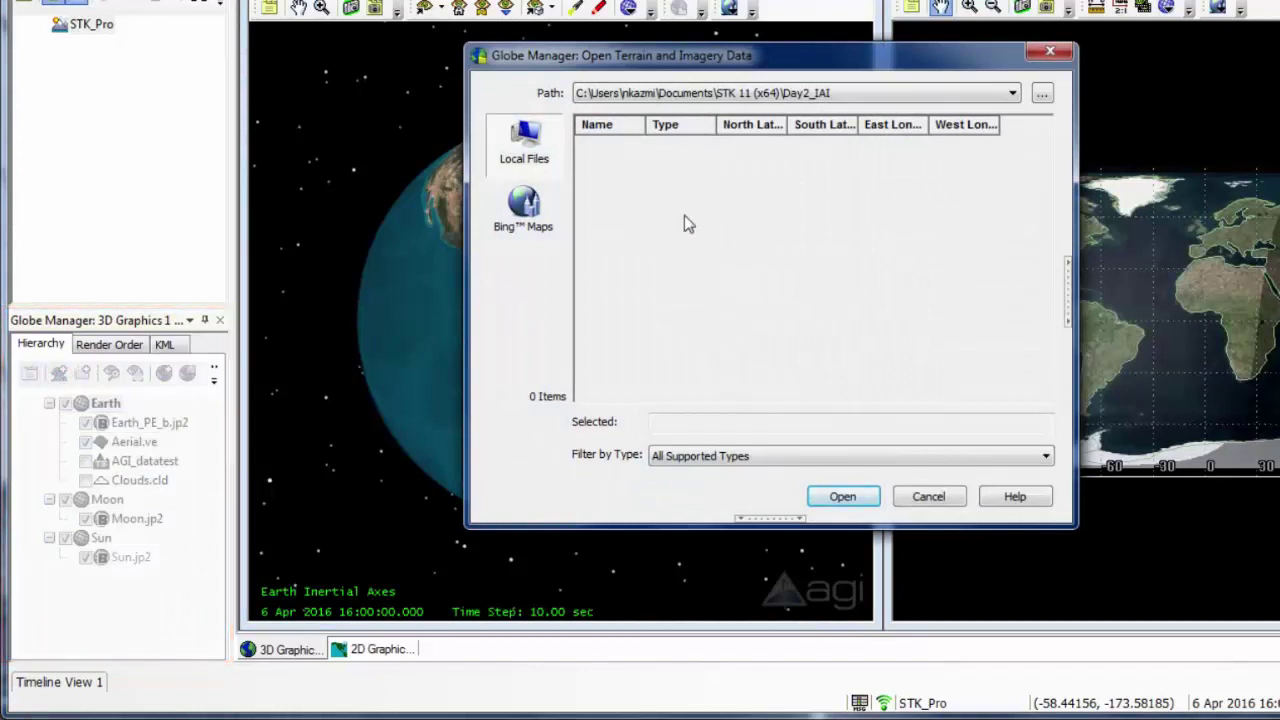
Load MtStHelens.pdtt from the STK_Pro folder onto the 3D globe and accept it for analysis
left_click(1008, 95)
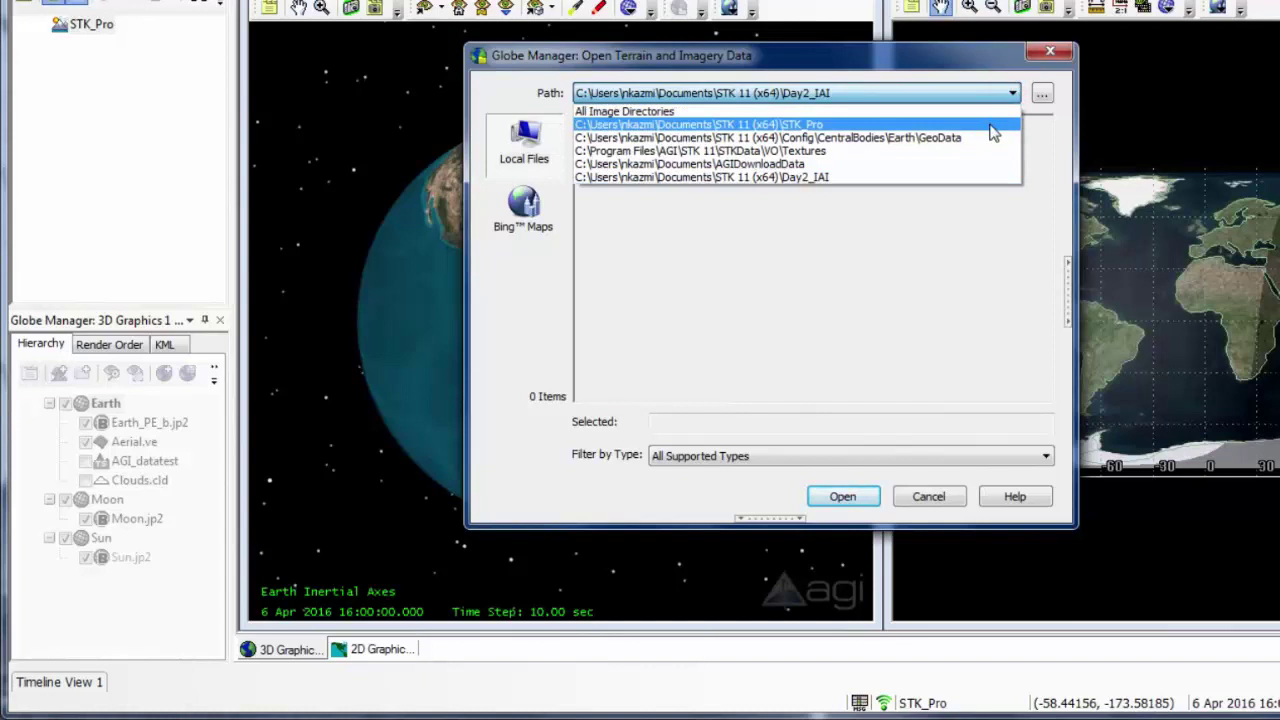
left_click(990, 125)
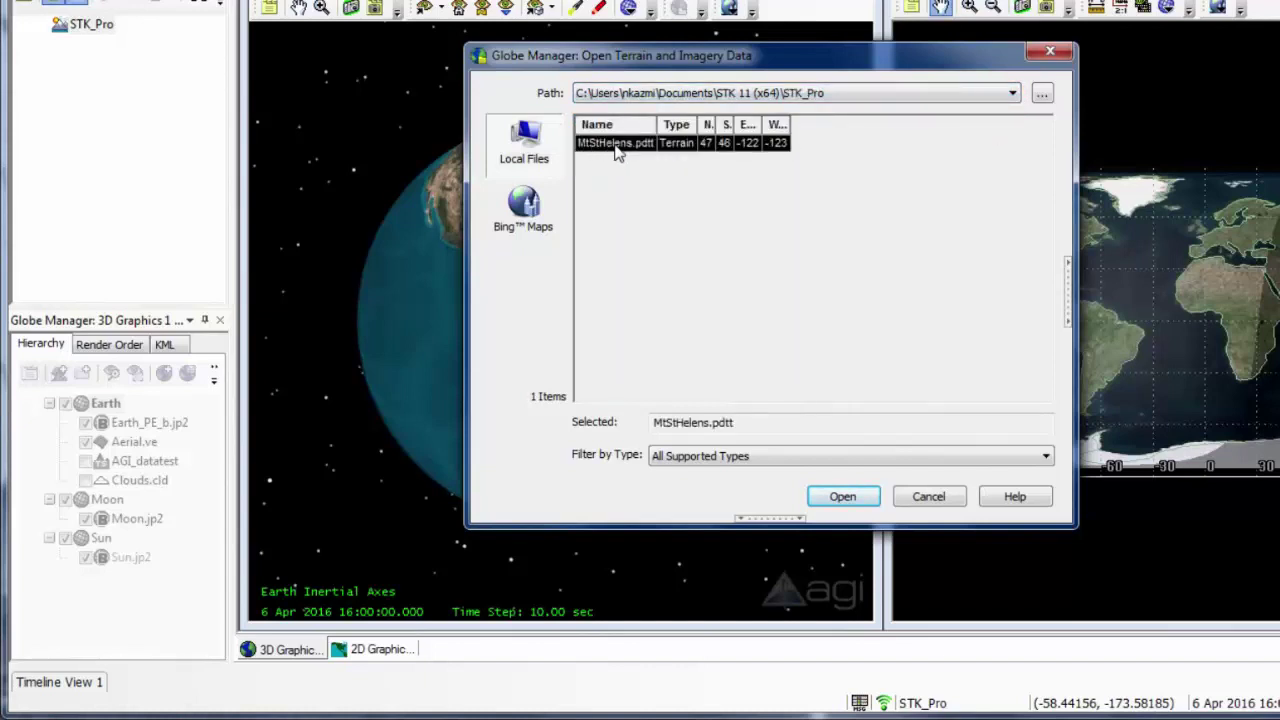
left_click(845, 497)
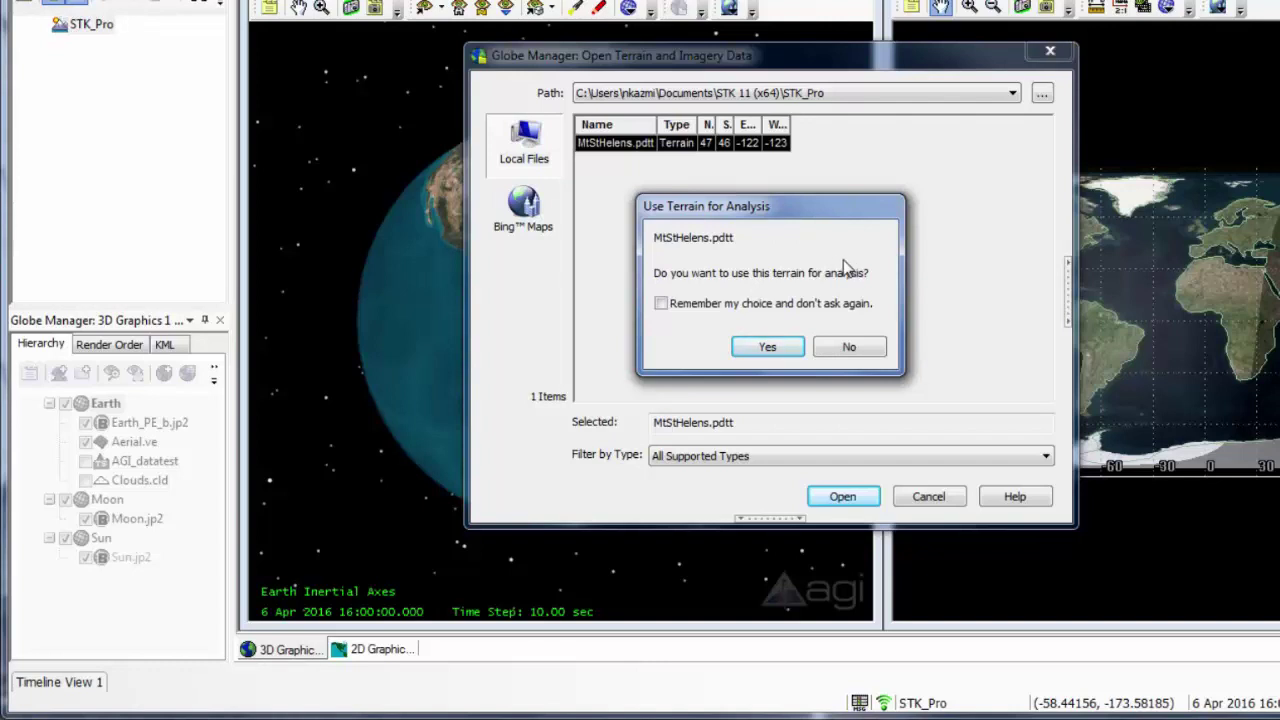
left_click(770, 347)
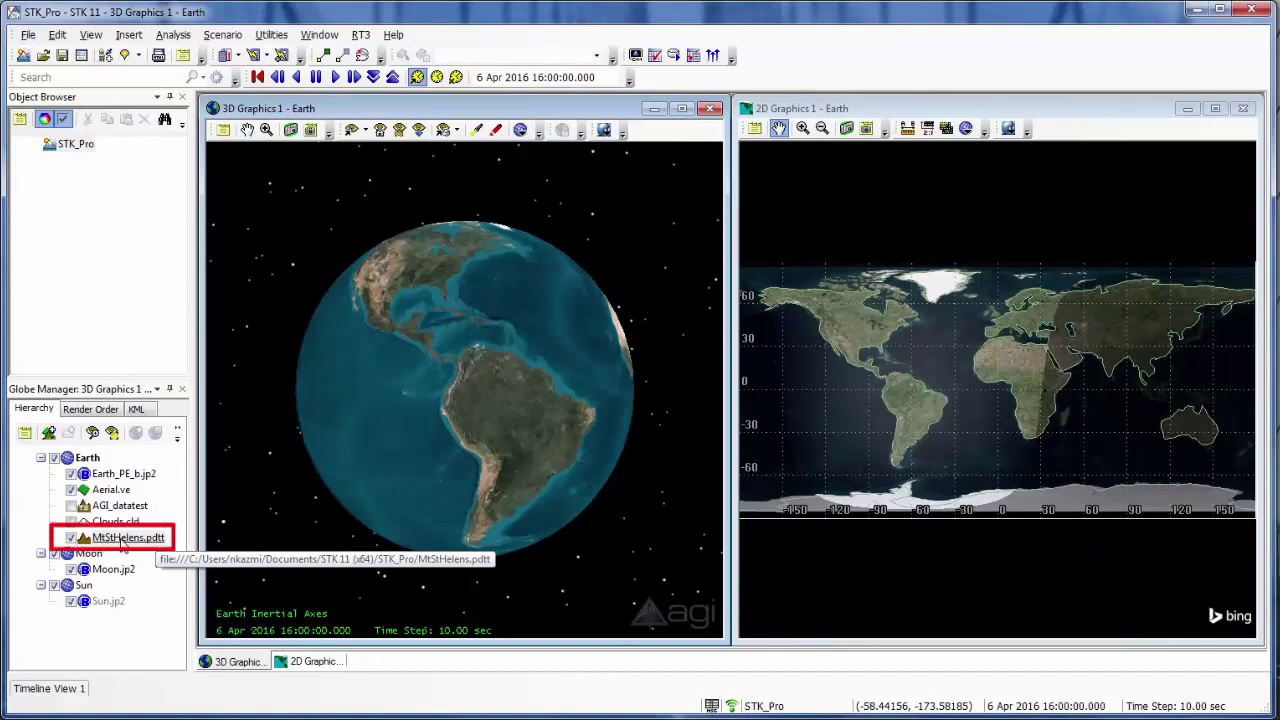
Zoom the 3D view to the MtStHelens.pdtt layer and look around the volcano from several angles
right_click(122, 540)
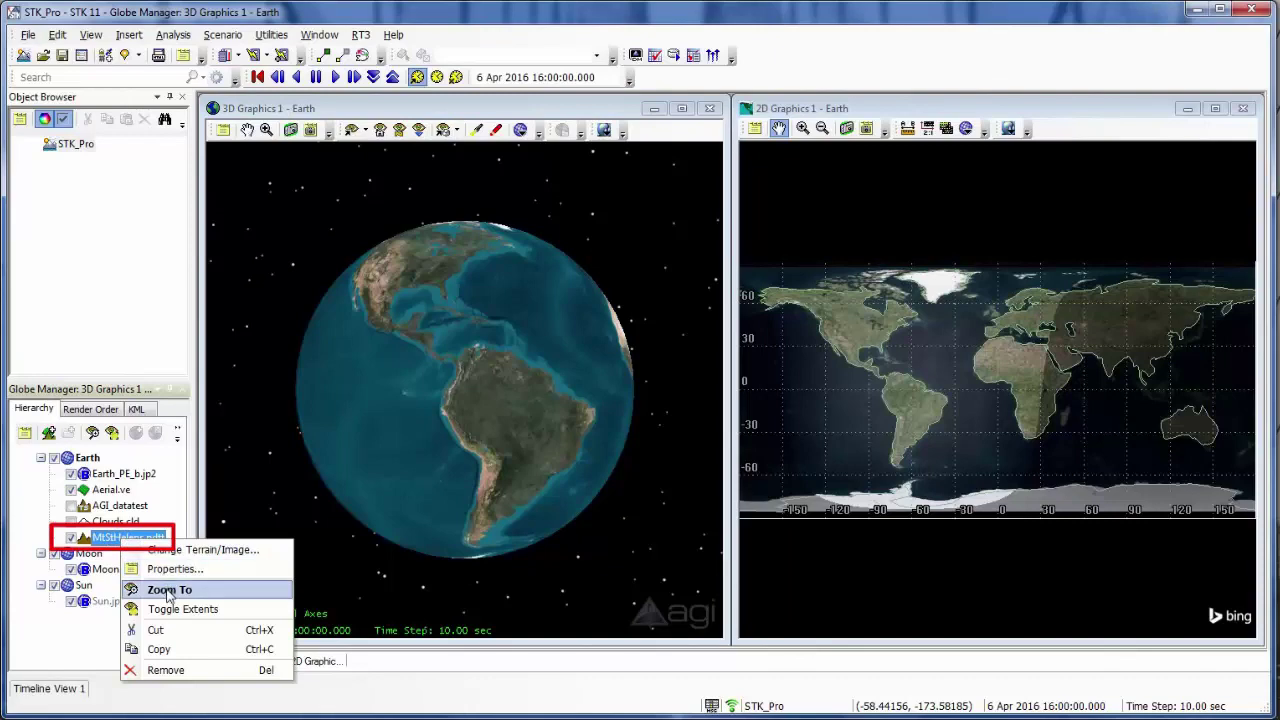
left_click(168, 590)
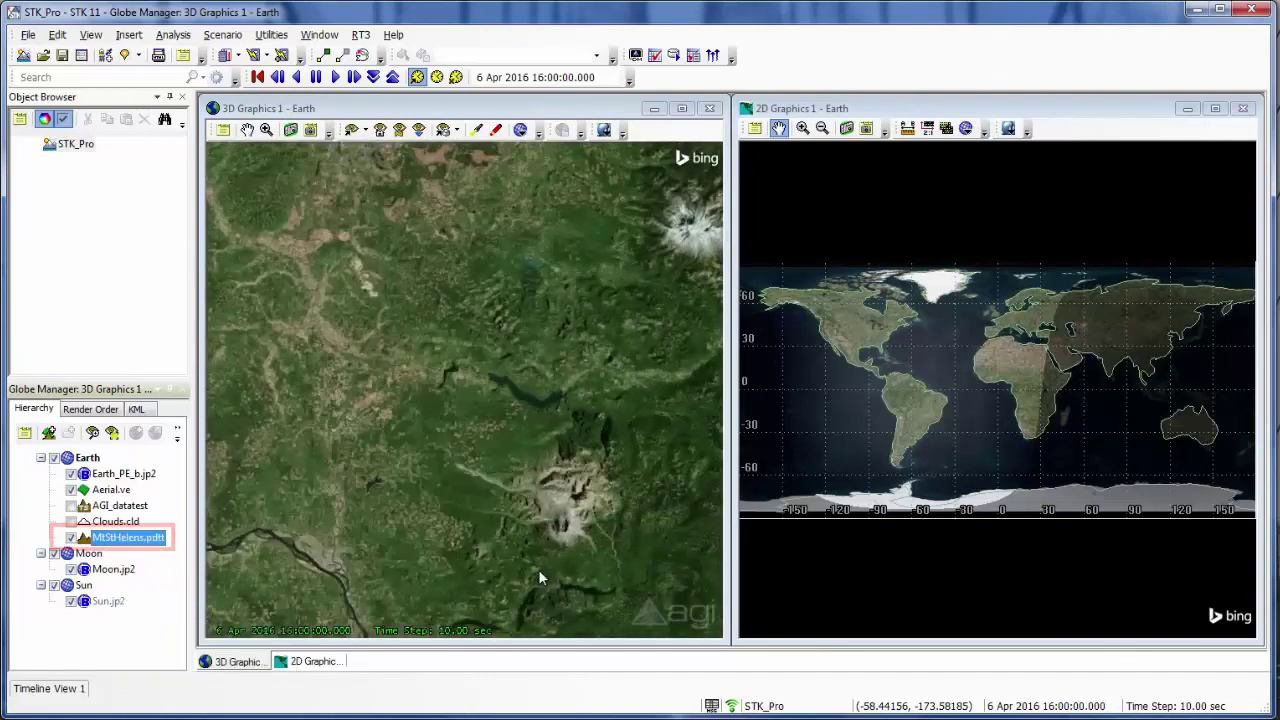
left_click_drag(529, 578, 517, 355)
left_click_drag(570, 496, 568, 565)
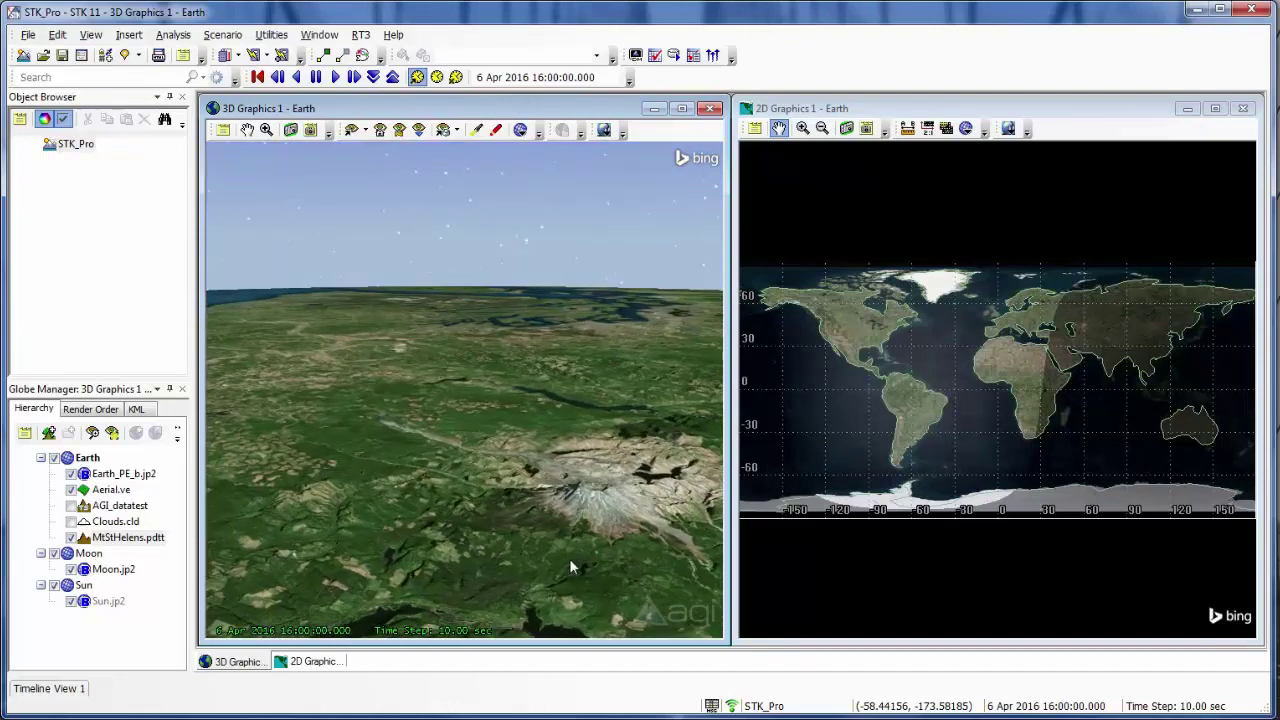
right_click_drag(570, 567, 571, 563)
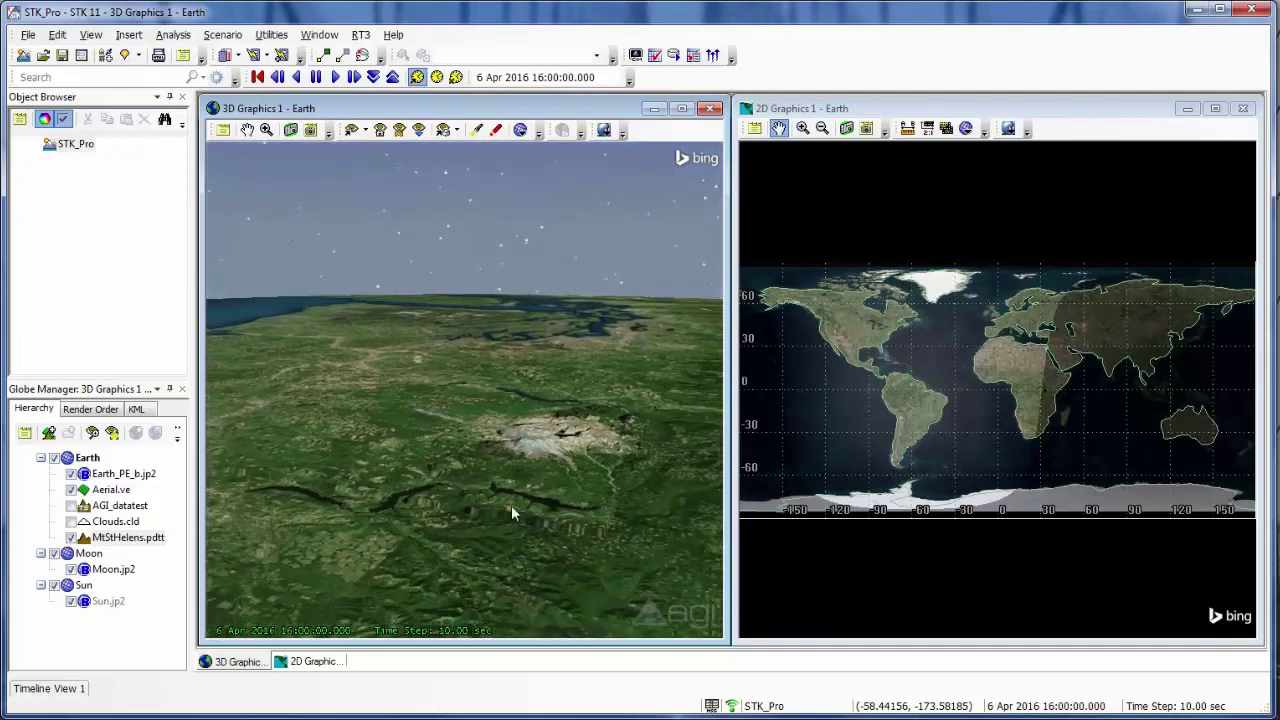
left_click_drag(511, 513, 538, 625)
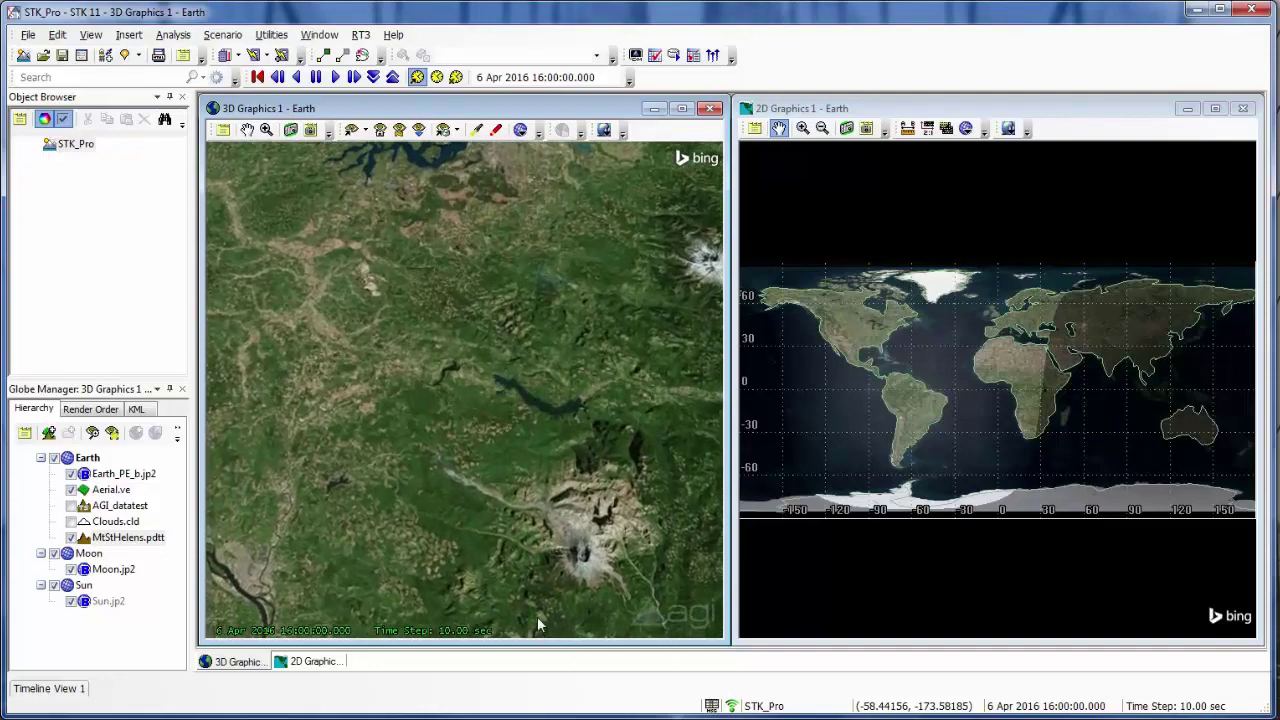
right_click_drag(538, 625, 549, 596)
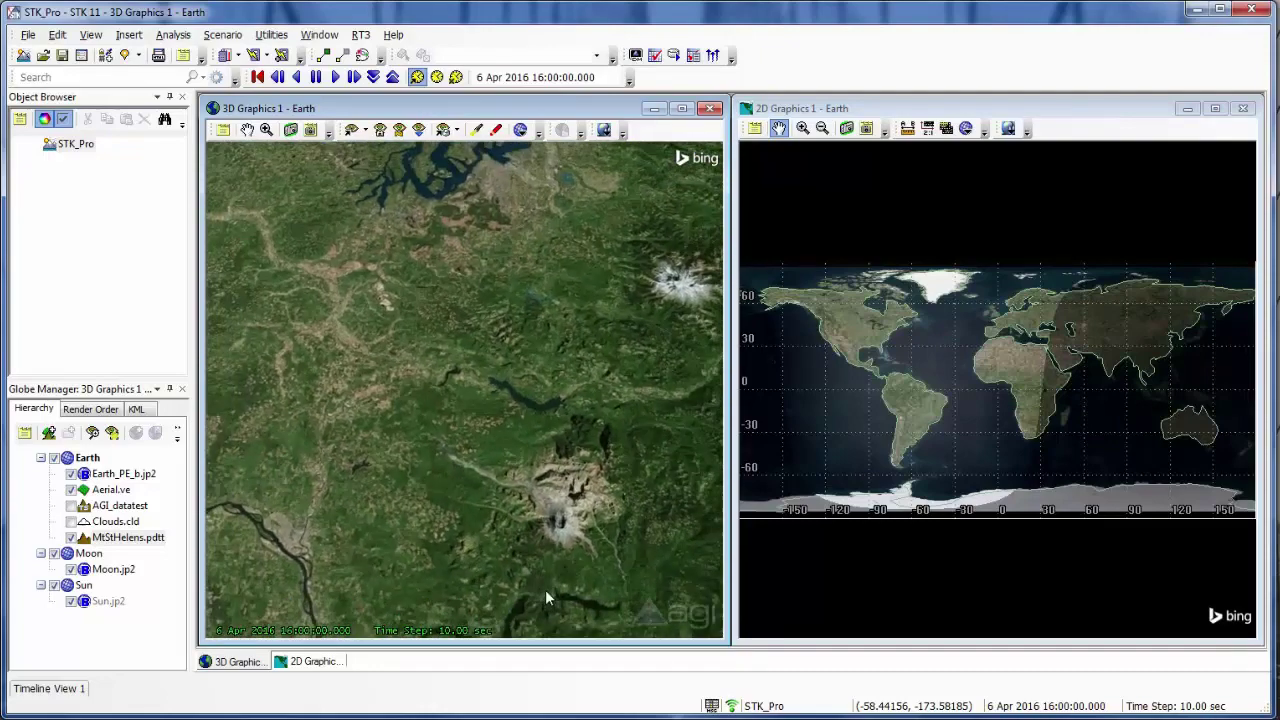
right_click(120, 541)
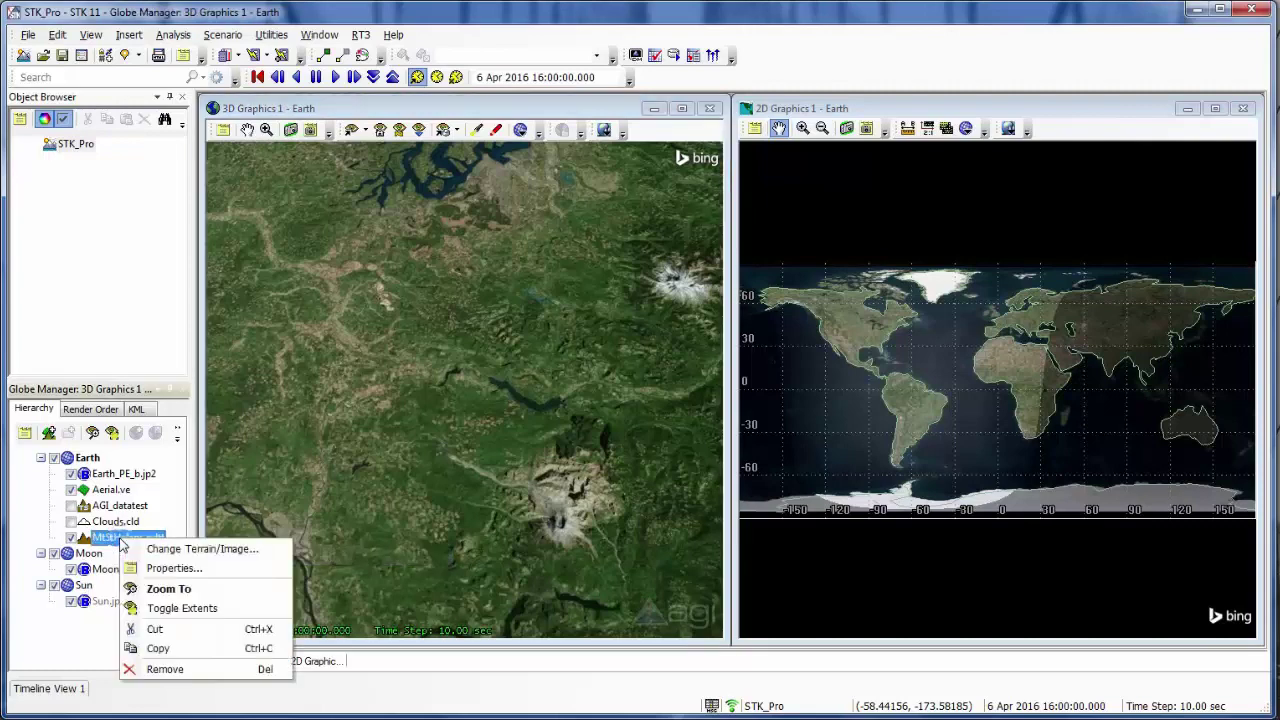
left_click(181, 609)
left_click_drag(303, 578, 381, 620)
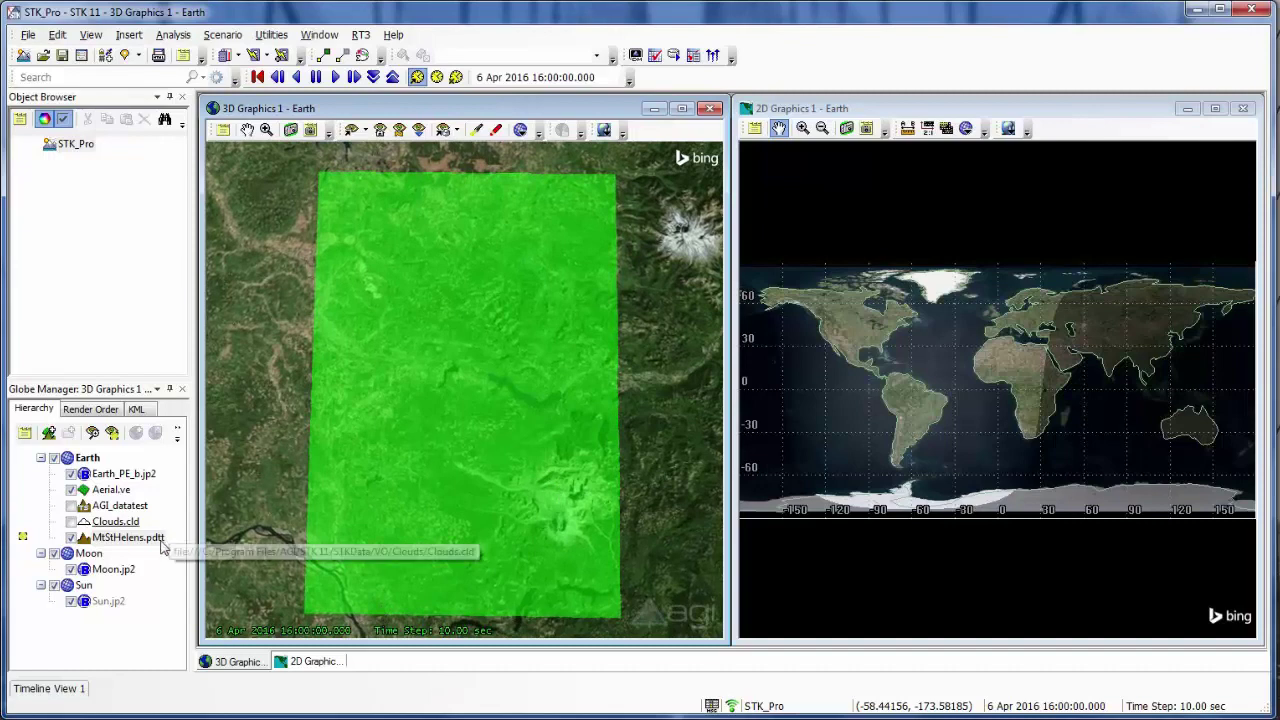
right_click(128, 543)
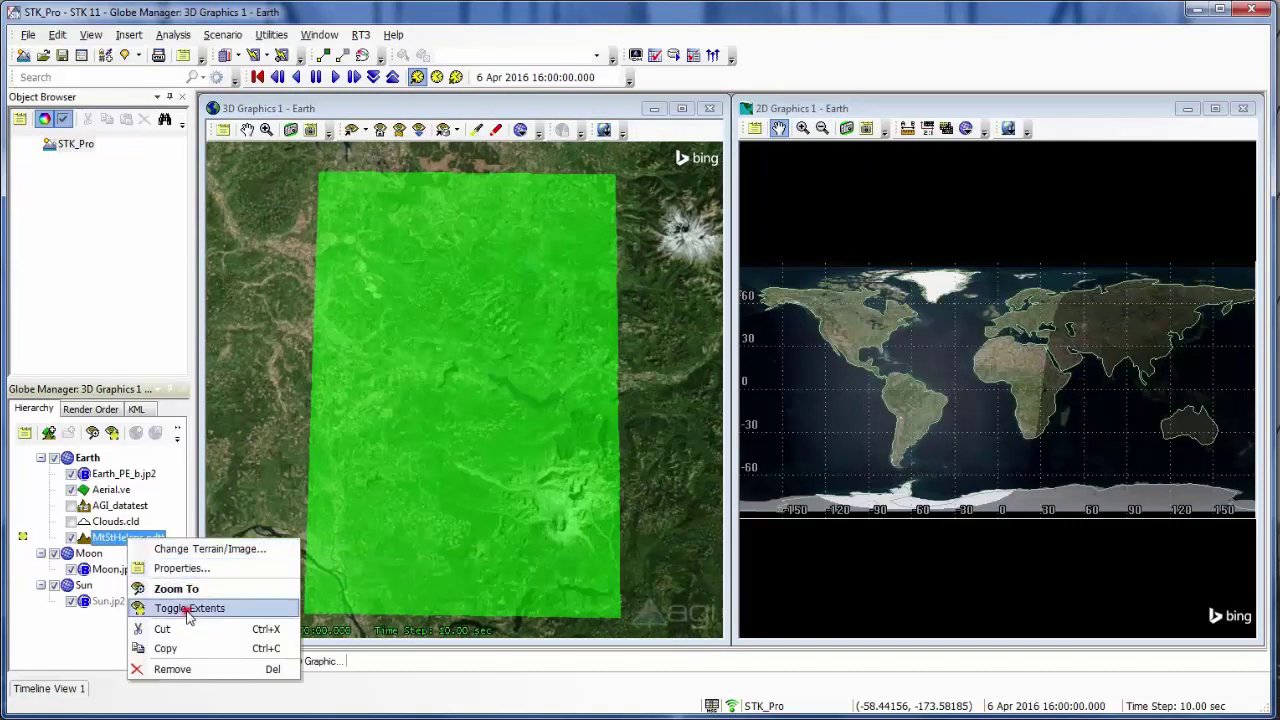
left_click(188, 612)
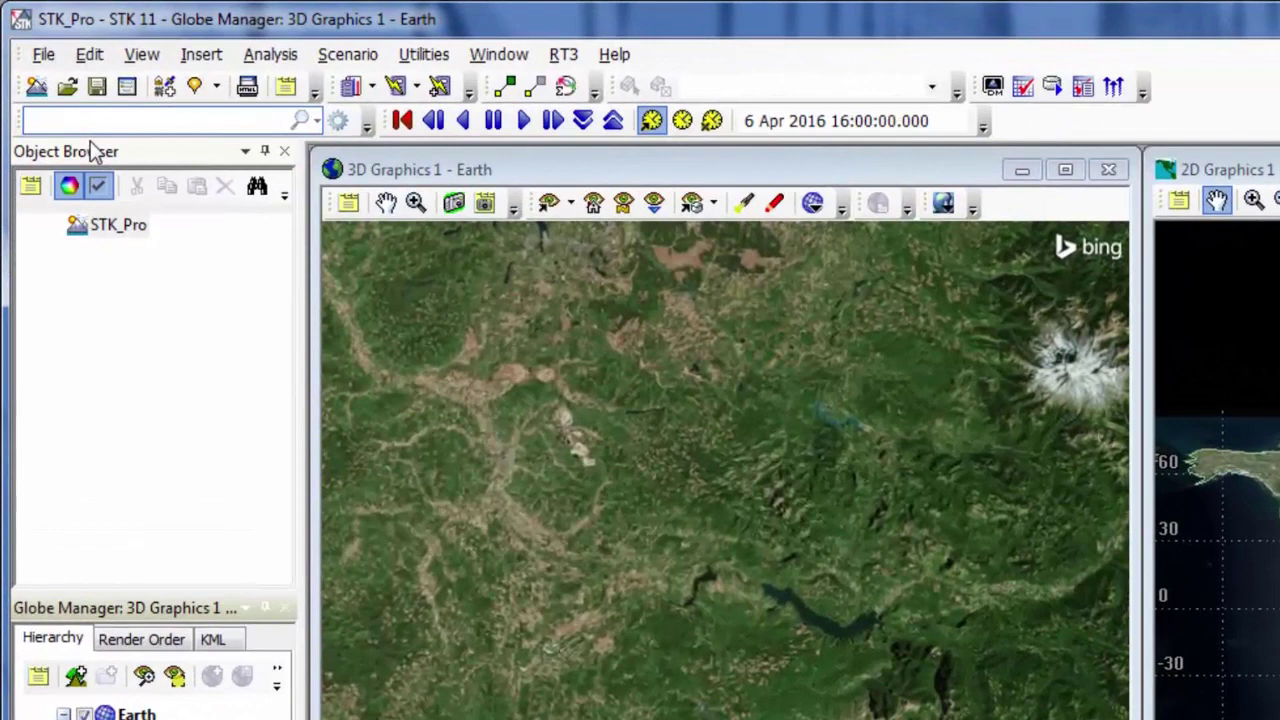
Search Bing for 'mt st helens' and insert the Mount St Helens, WA place
type("mt st helens")
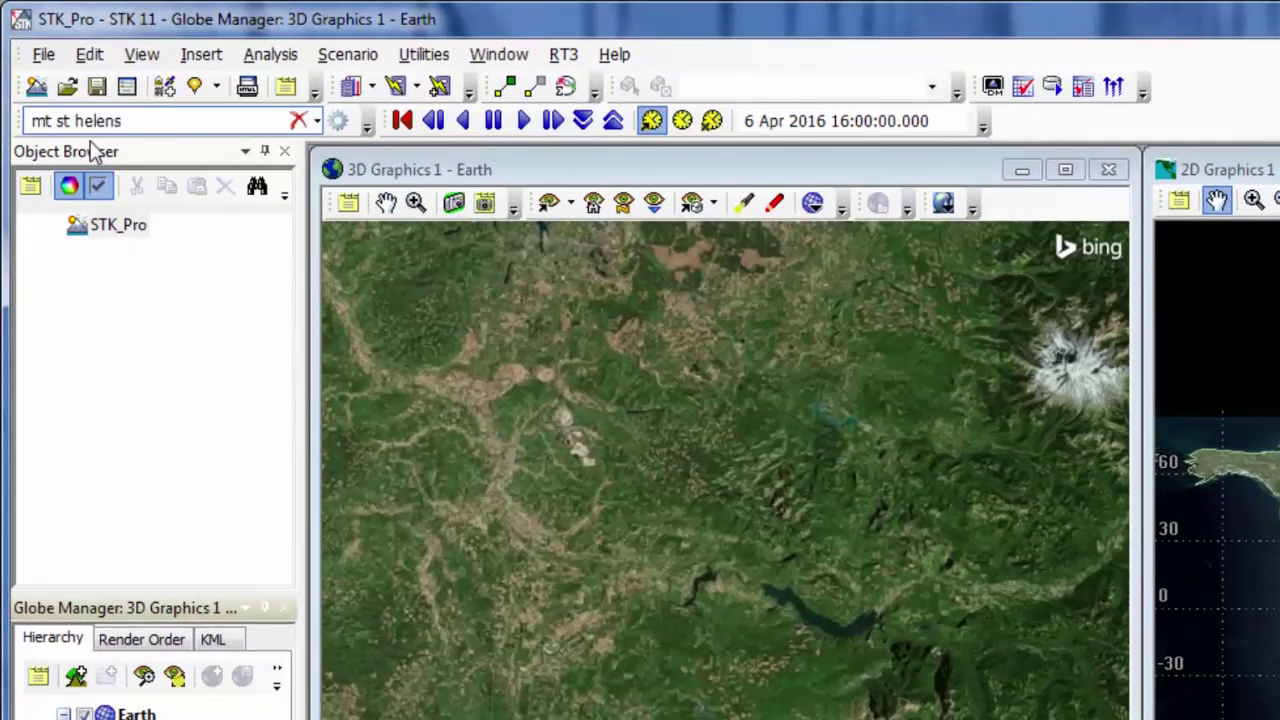
key("Return")
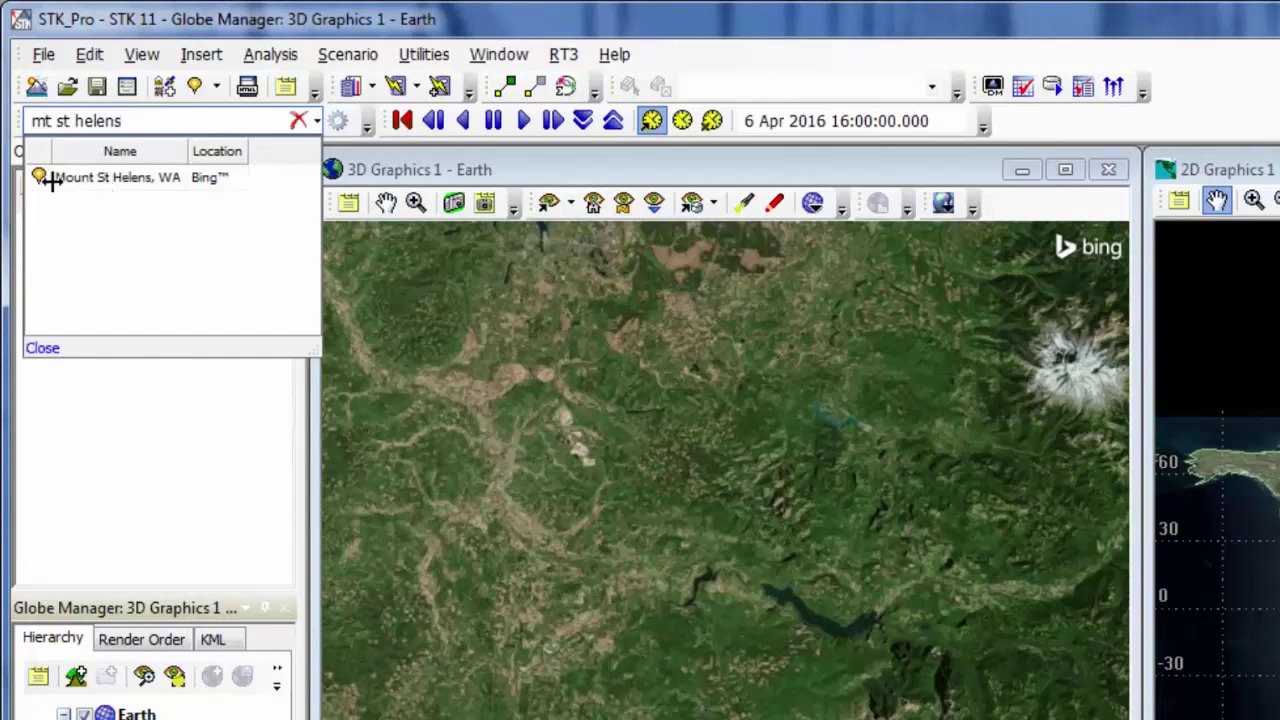
left_click(164, 182)
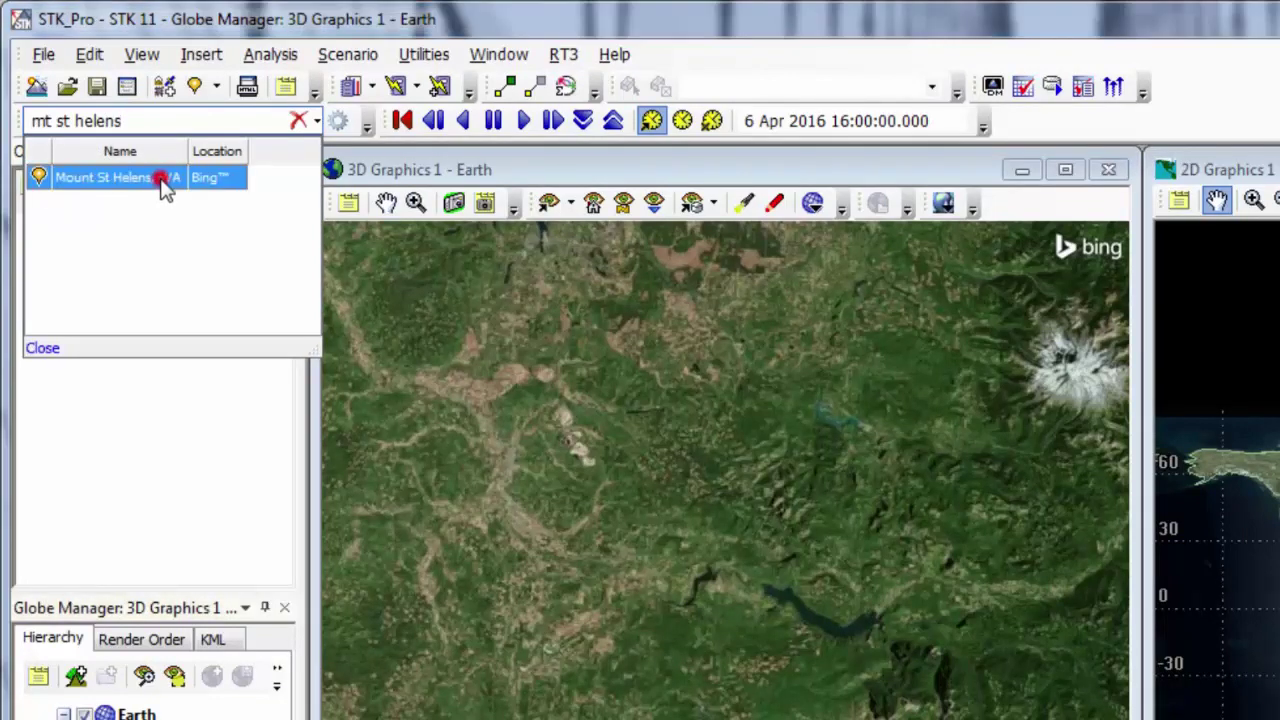
left_click(162, 182)
left_click(223, 477)
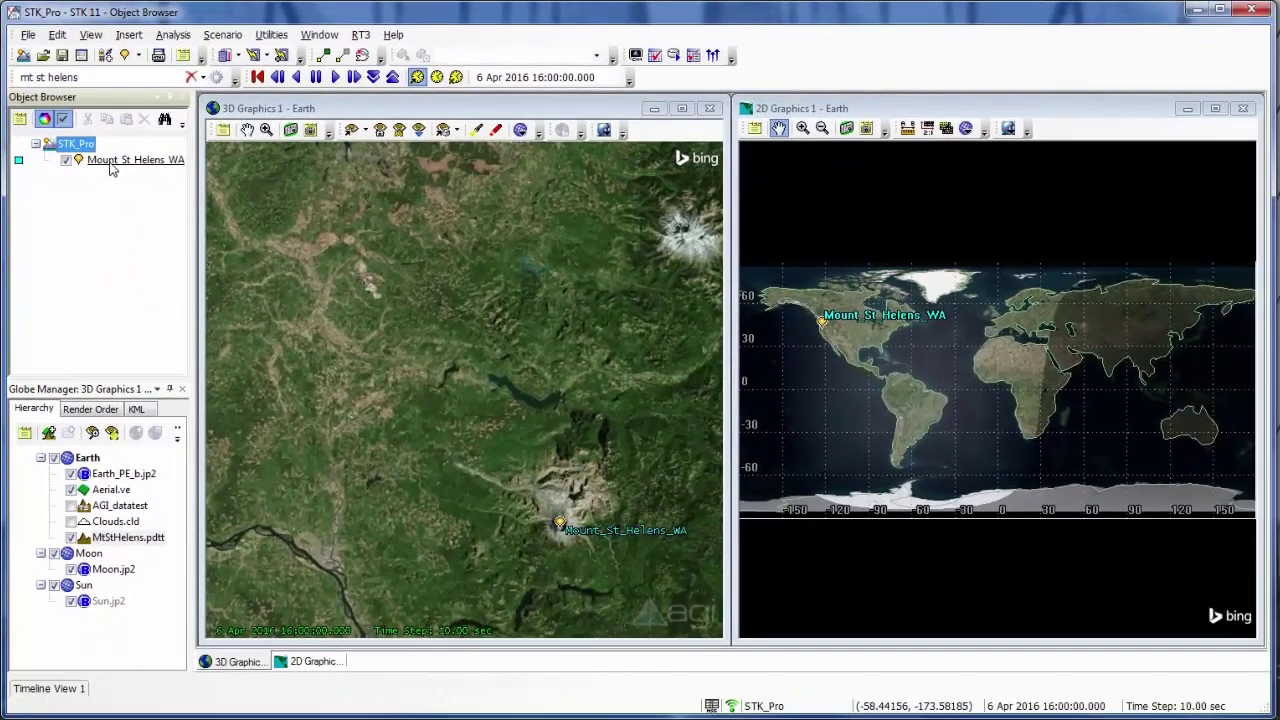
Zoom the 3D view to Mount_St_Helens_WA, then tilt and rotate for an oblique crater-rim view
right_click(112, 166)
left_click(160, 193)
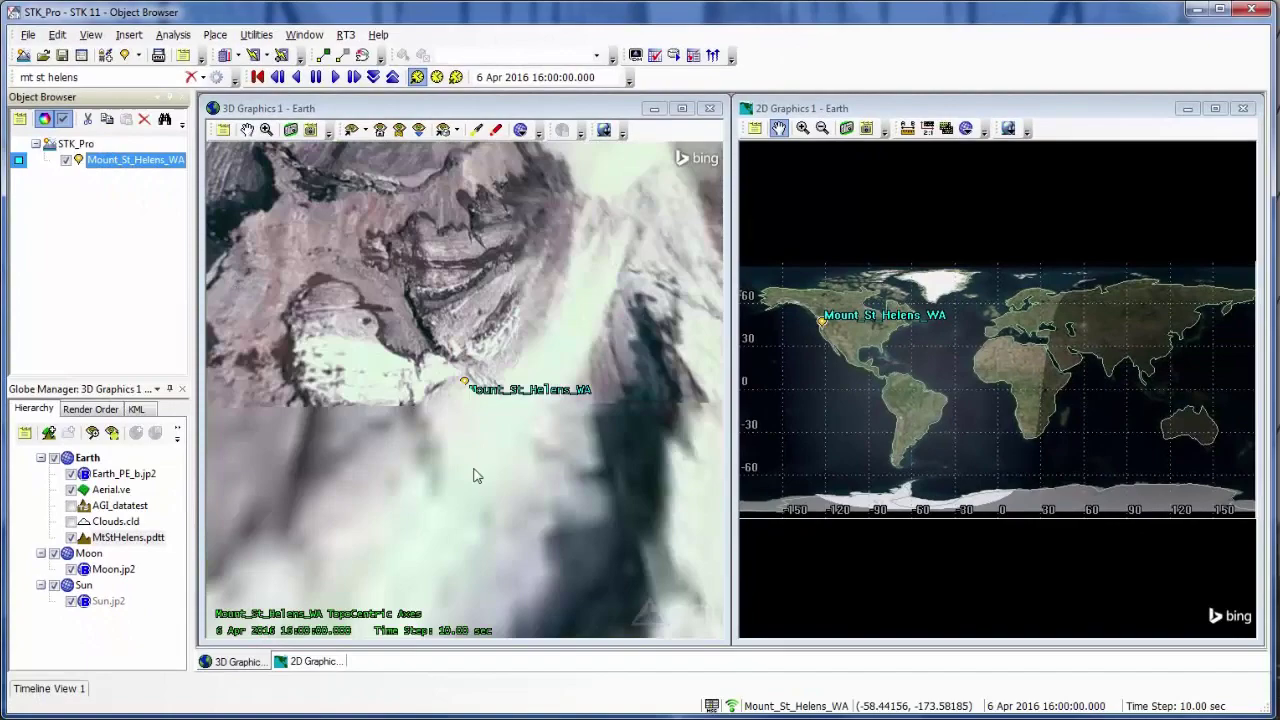
left_click_drag(477, 477, 284, 309)
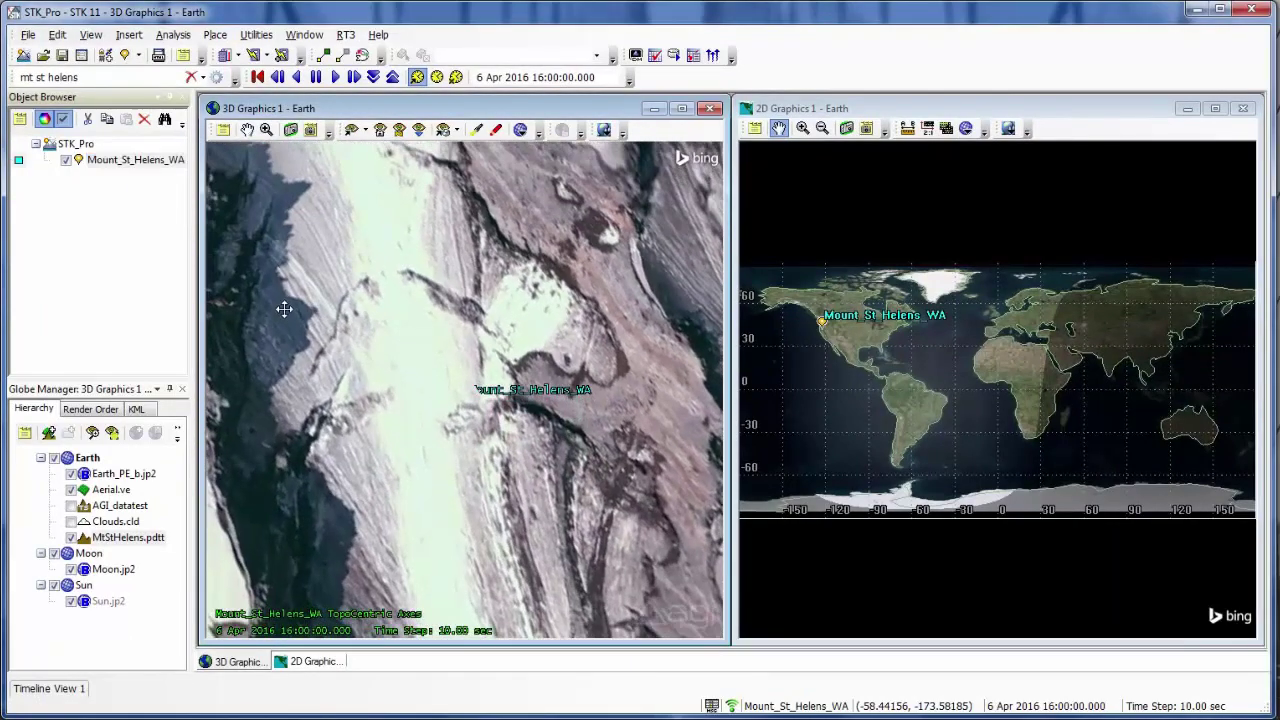
left_click_drag(378, 395, 380, 223)
mouse_move(471, 471)
left_mouse_down()
mouse_move(428, 455)
mouse_move(465, 459)
left_mouse_up()
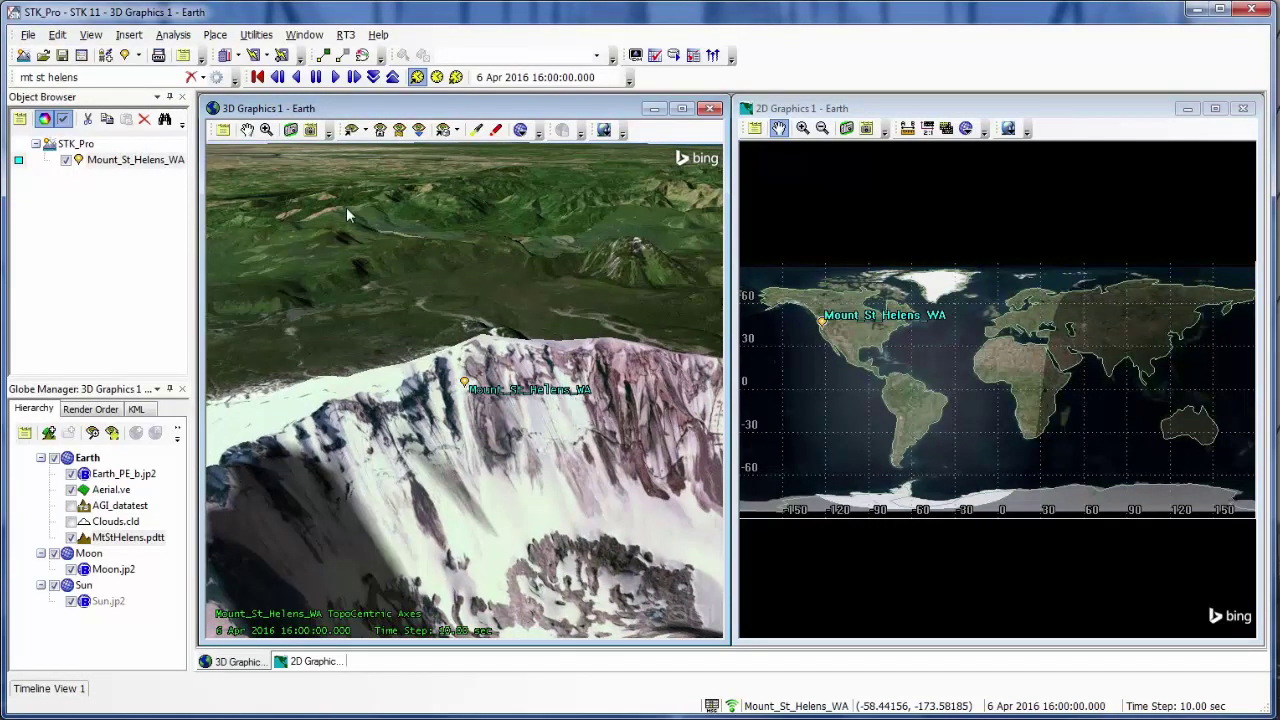
Enable Label Declutter in the 3D Graphics properties' Details page
left_click(223, 133)
left_click(709, 159)
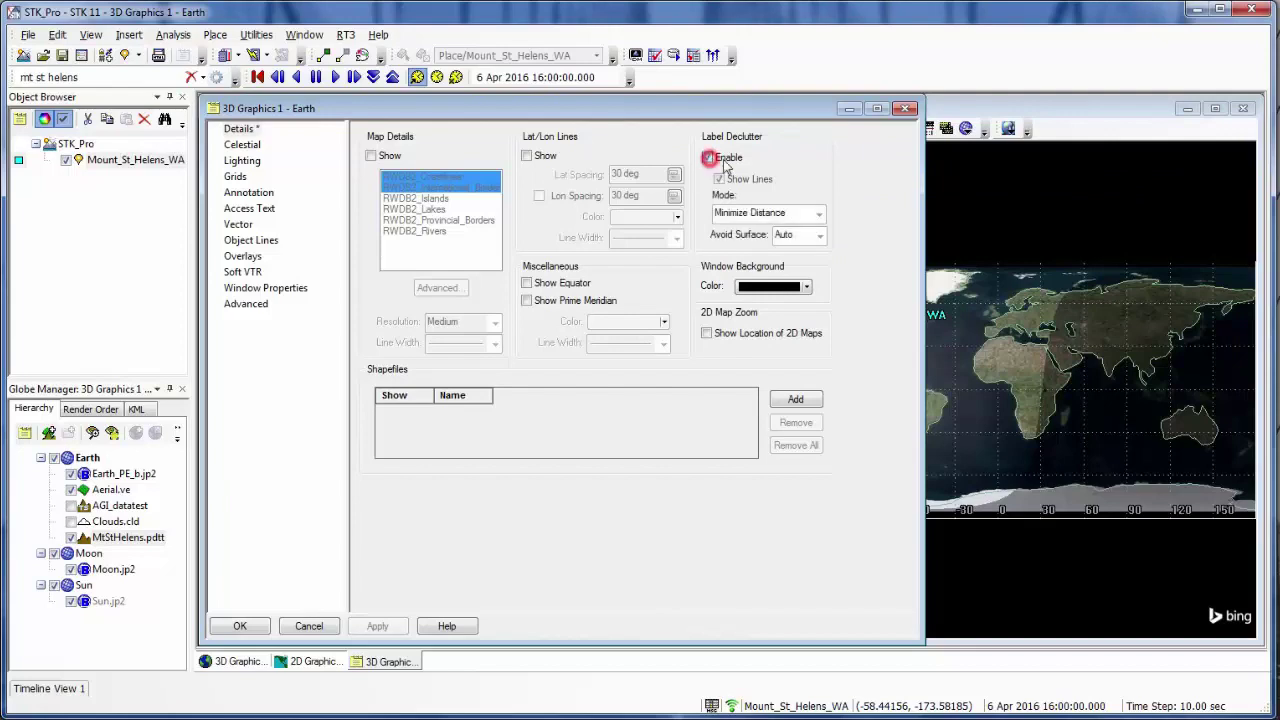
left_click(394, 625)
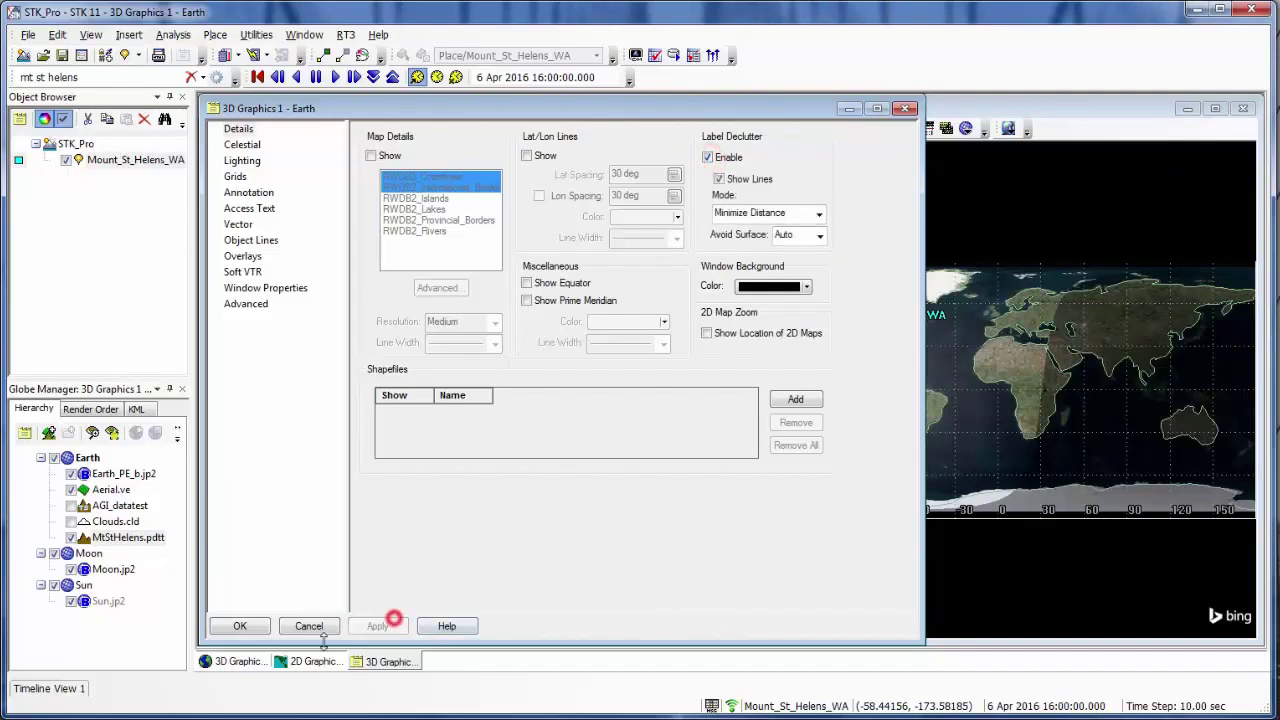
left_click(245, 625)
Rotate, zoom out and tilt to a top-down view of the whole volcano
left_click_drag(450, 540, 493, 566)
scroll(493, 566, "down", 5)
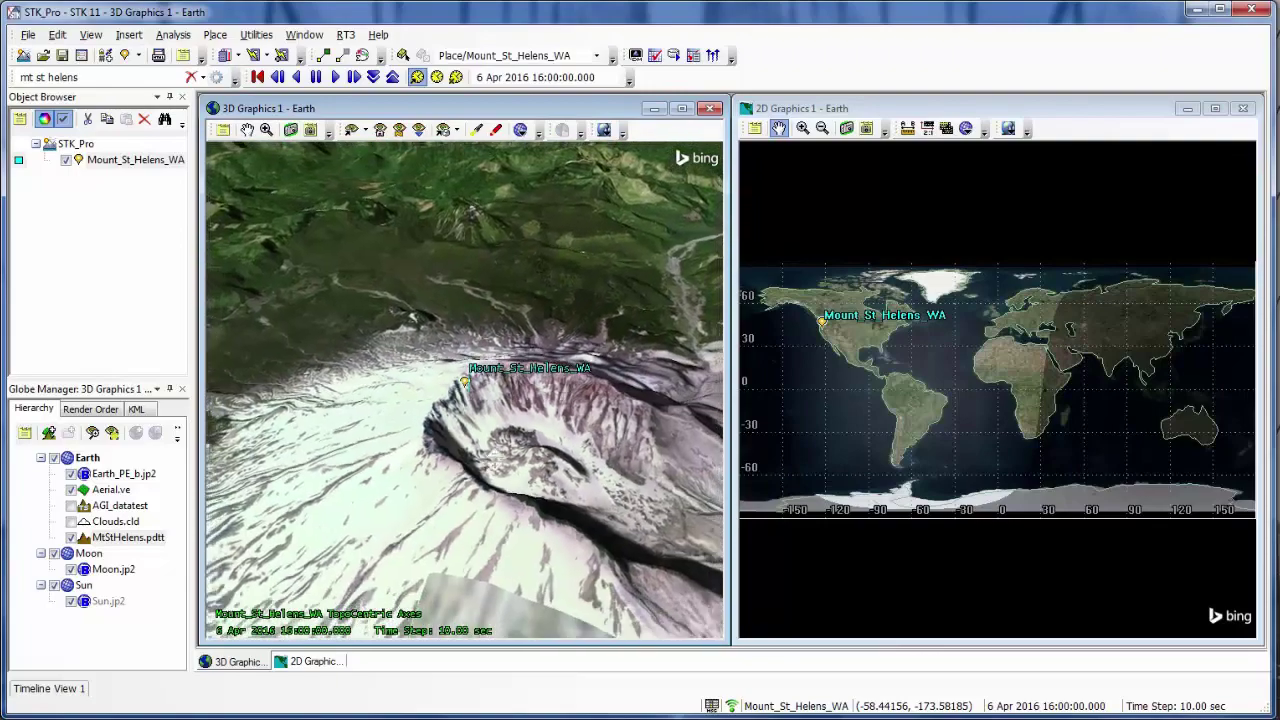
scroll(512, 452, "down", 5)
left_click_drag(515, 479, 464, 575)
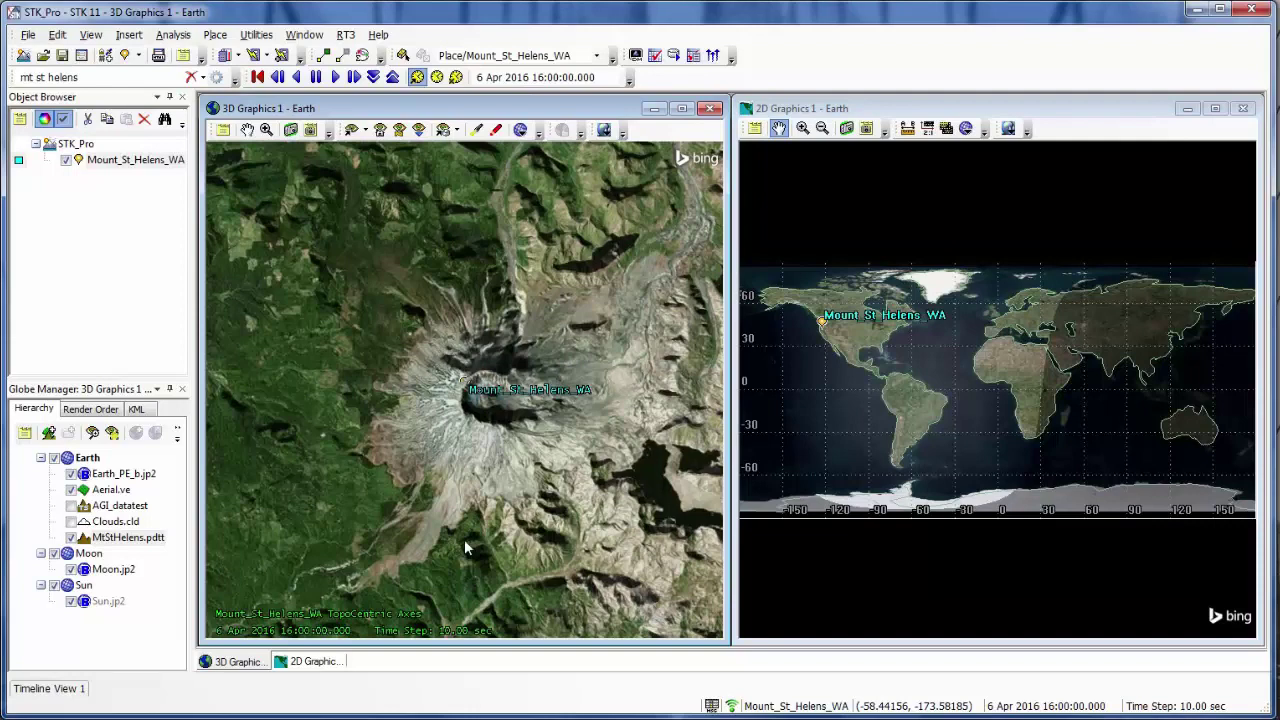
Set Mount_St_Helens_WA's AzElMask to Terrain Data and use it as an access constraint
right_click(116, 166)
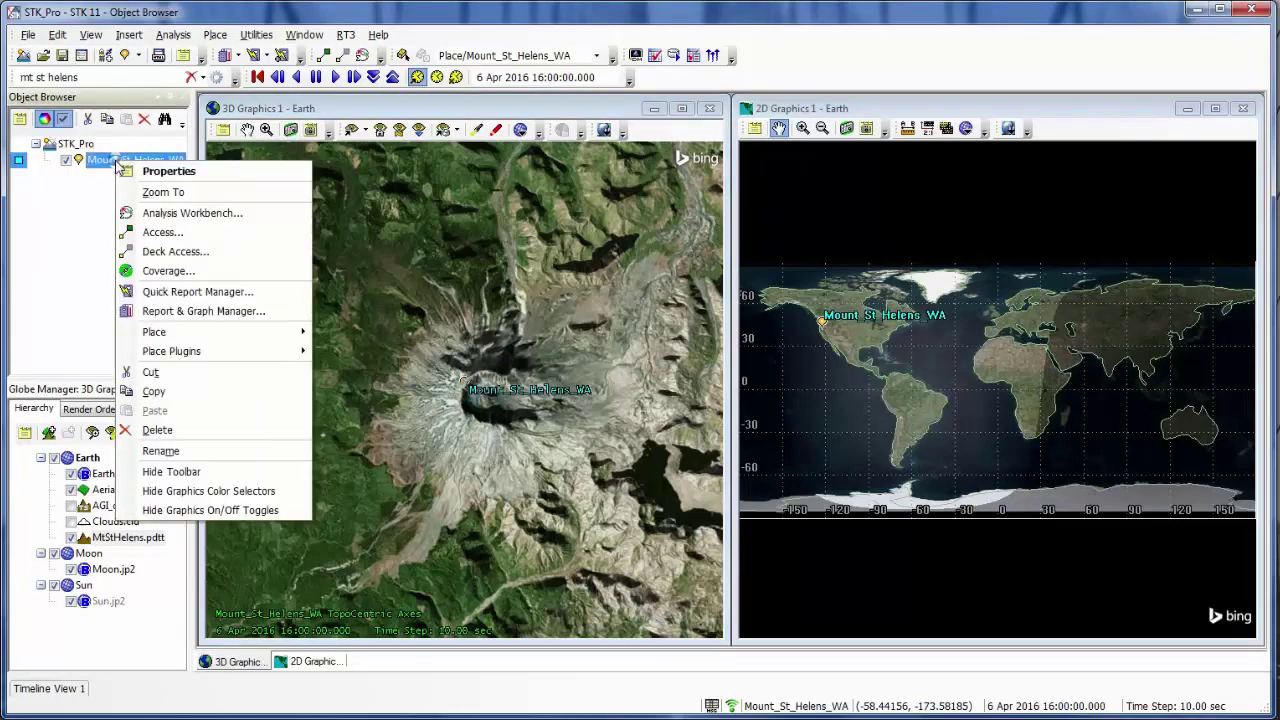
left_click(160, 171)
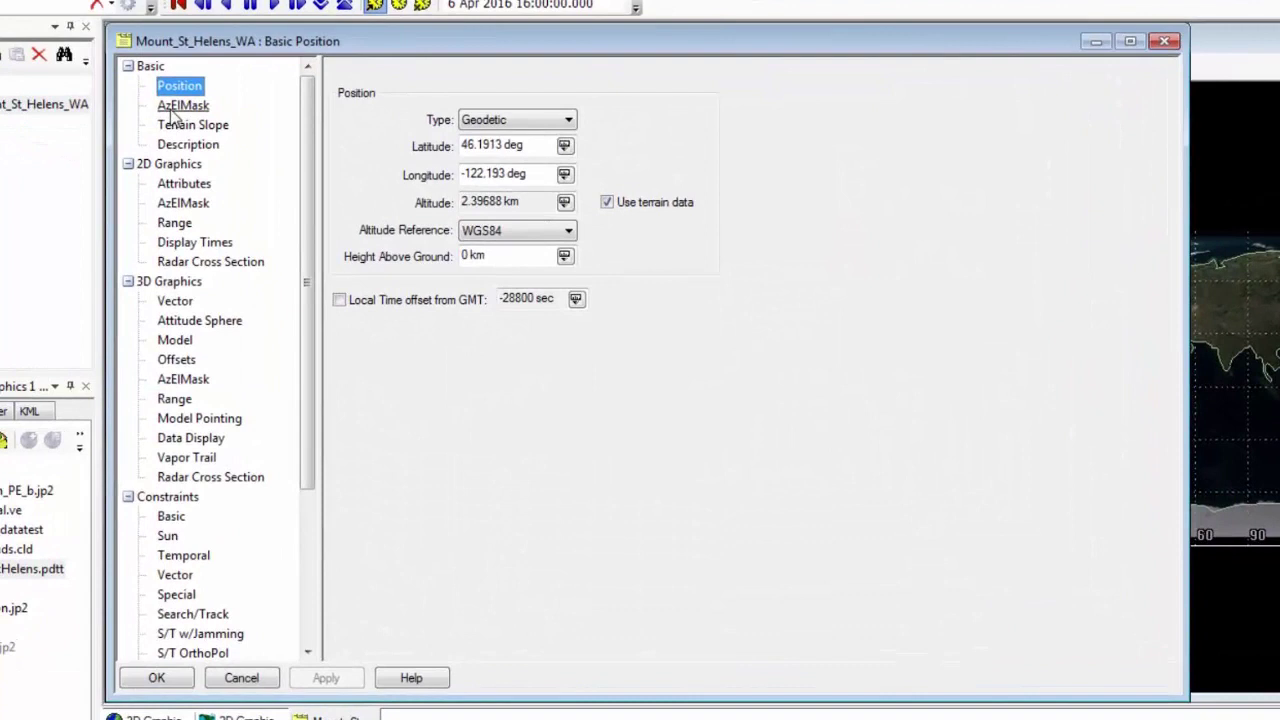
left_click(180, 106)
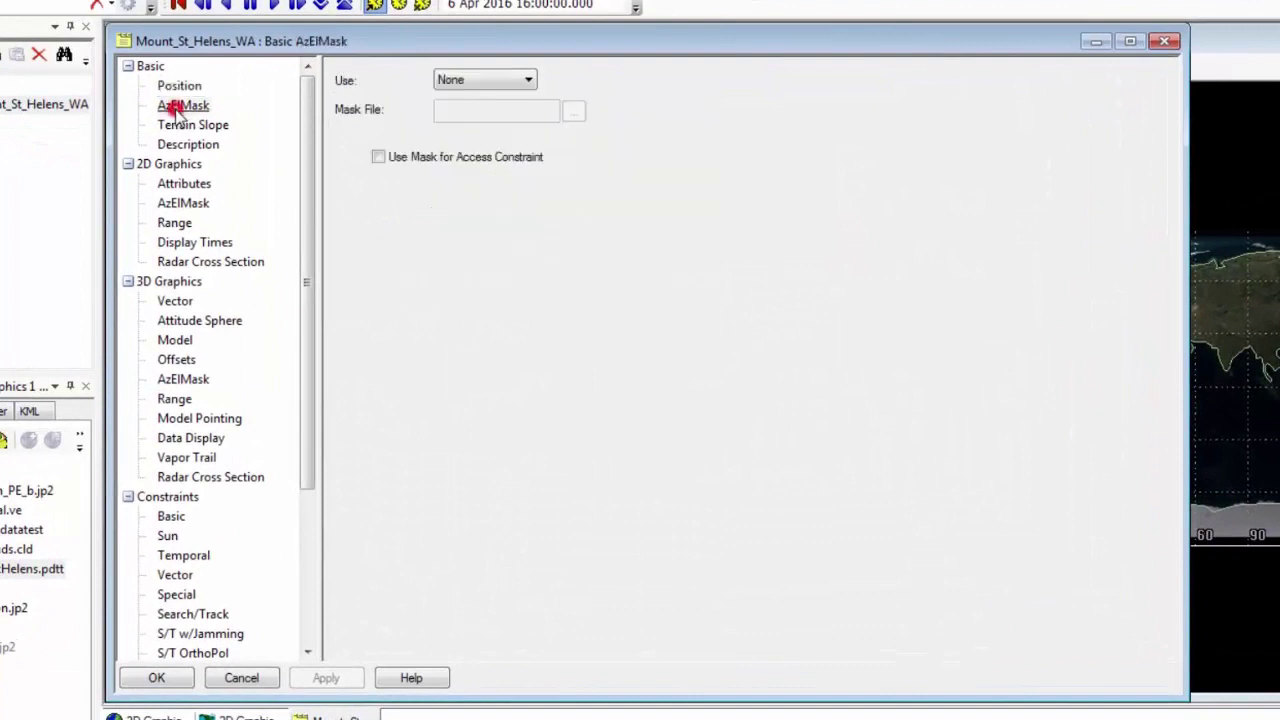
left_click(475, 80)
left_click(478, 123)
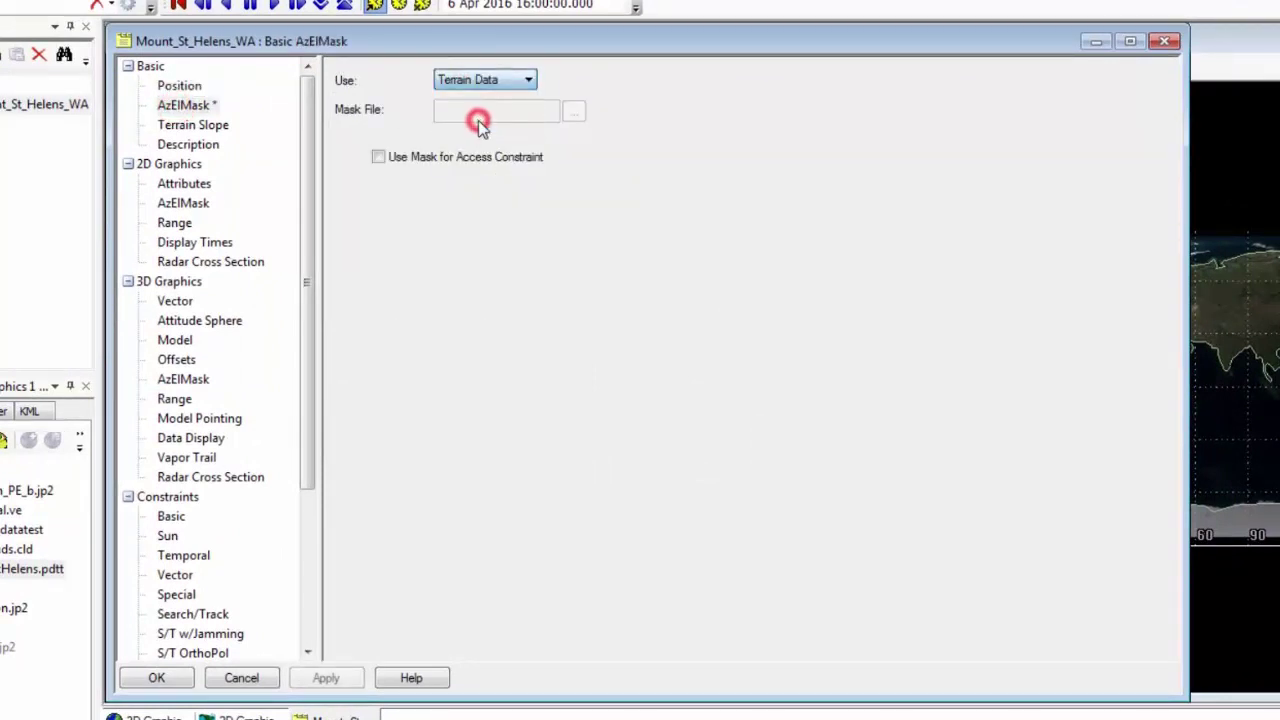
left_click(379, 159)
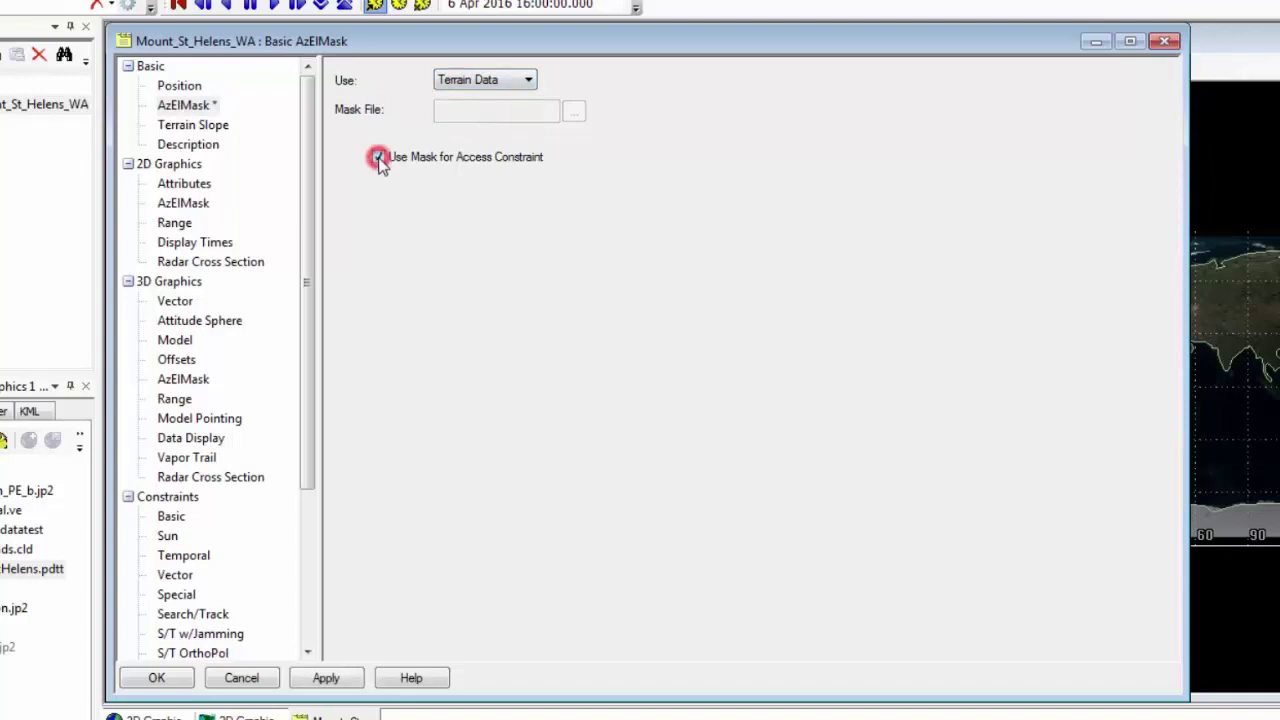
left_click(338, 680)
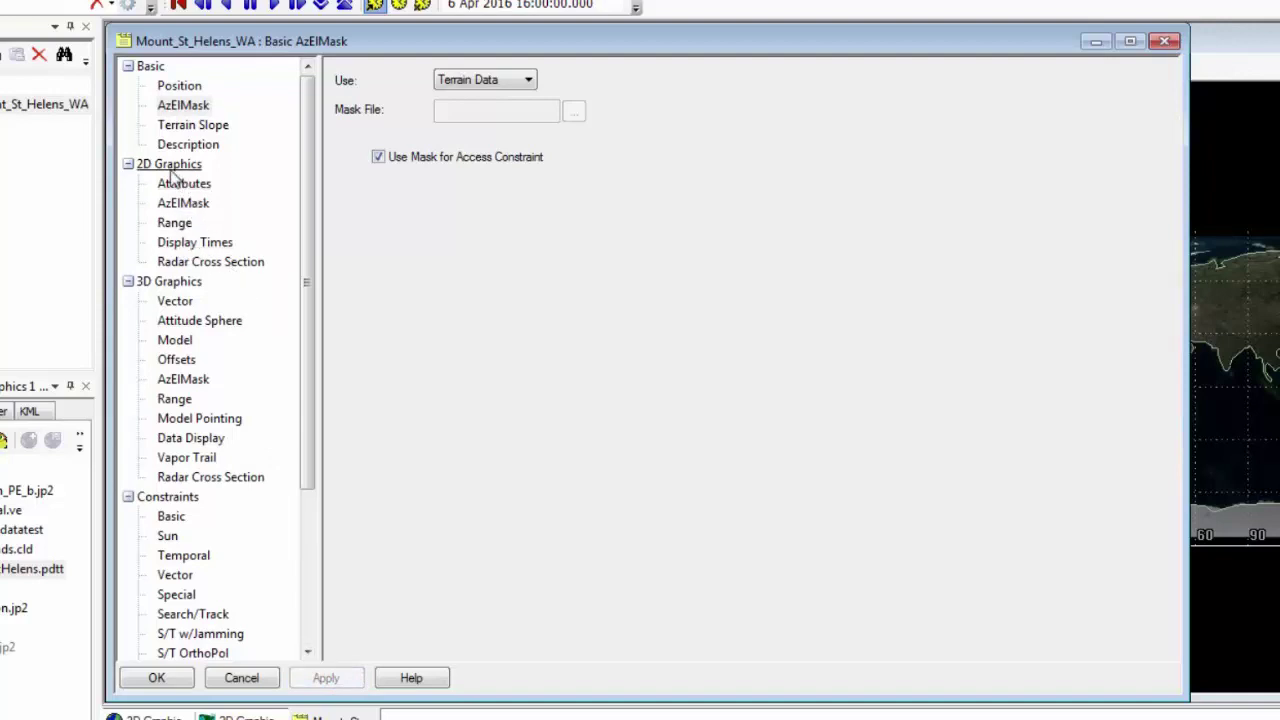
Display the az-el mask At Range with a 10 km maximum range in 2D Graphics
left_click(184, 203)
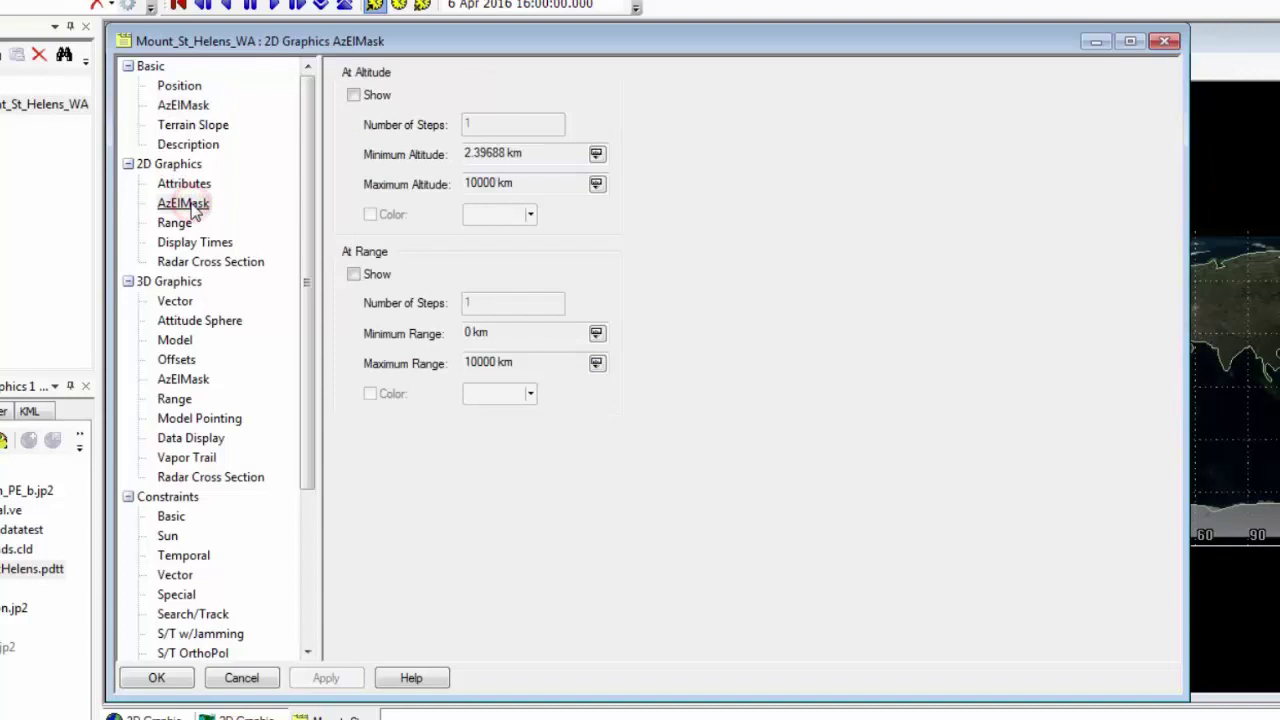
left_click(355, 276)
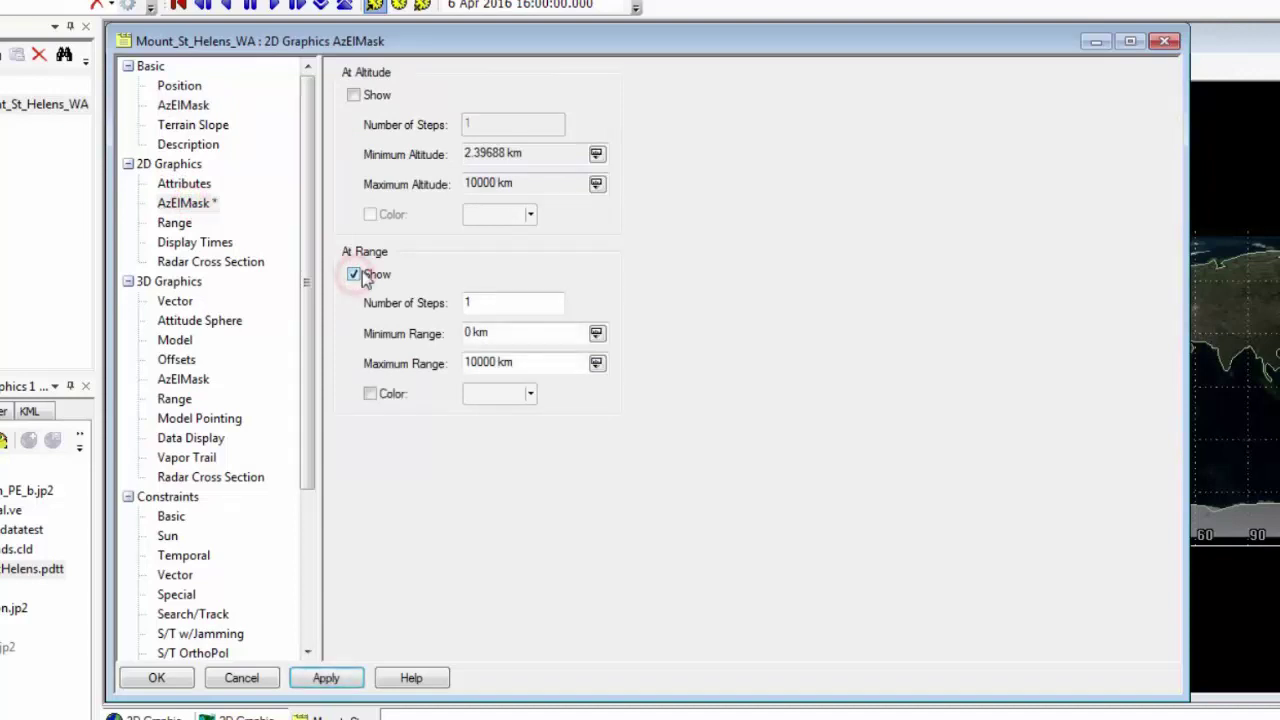
double_click(491, 366)
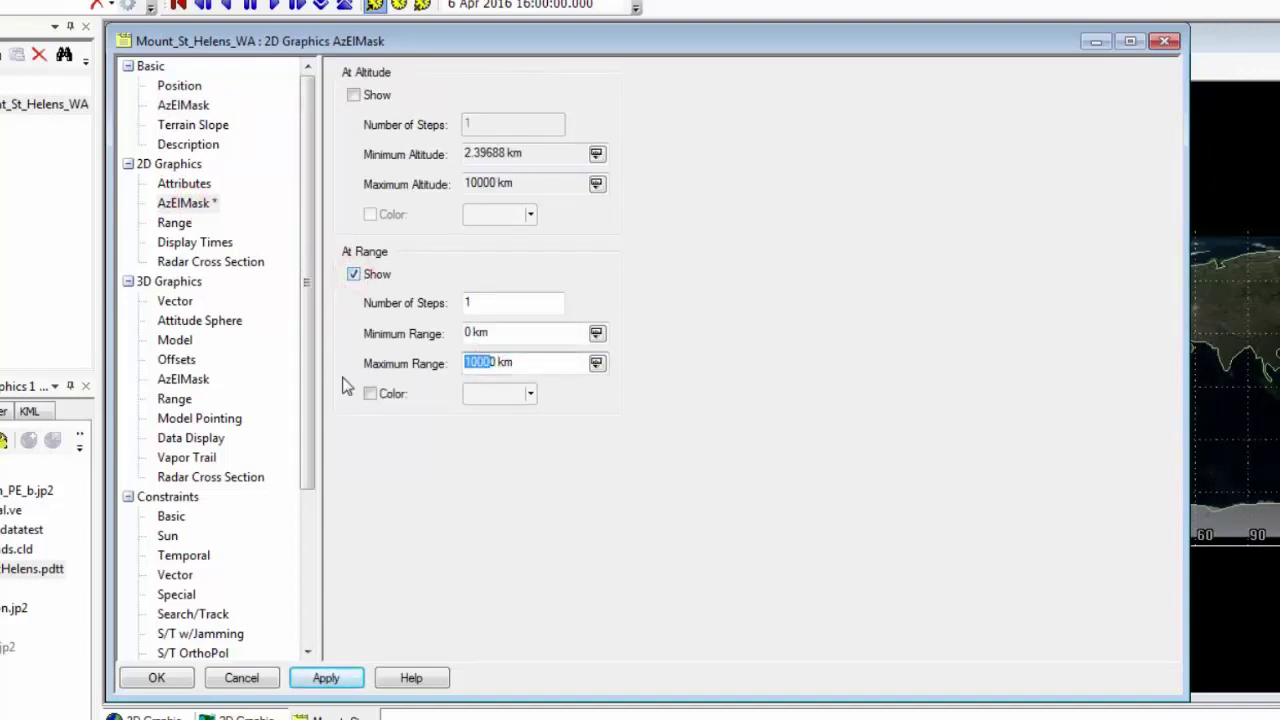
type("10")
left_click(330, 679)
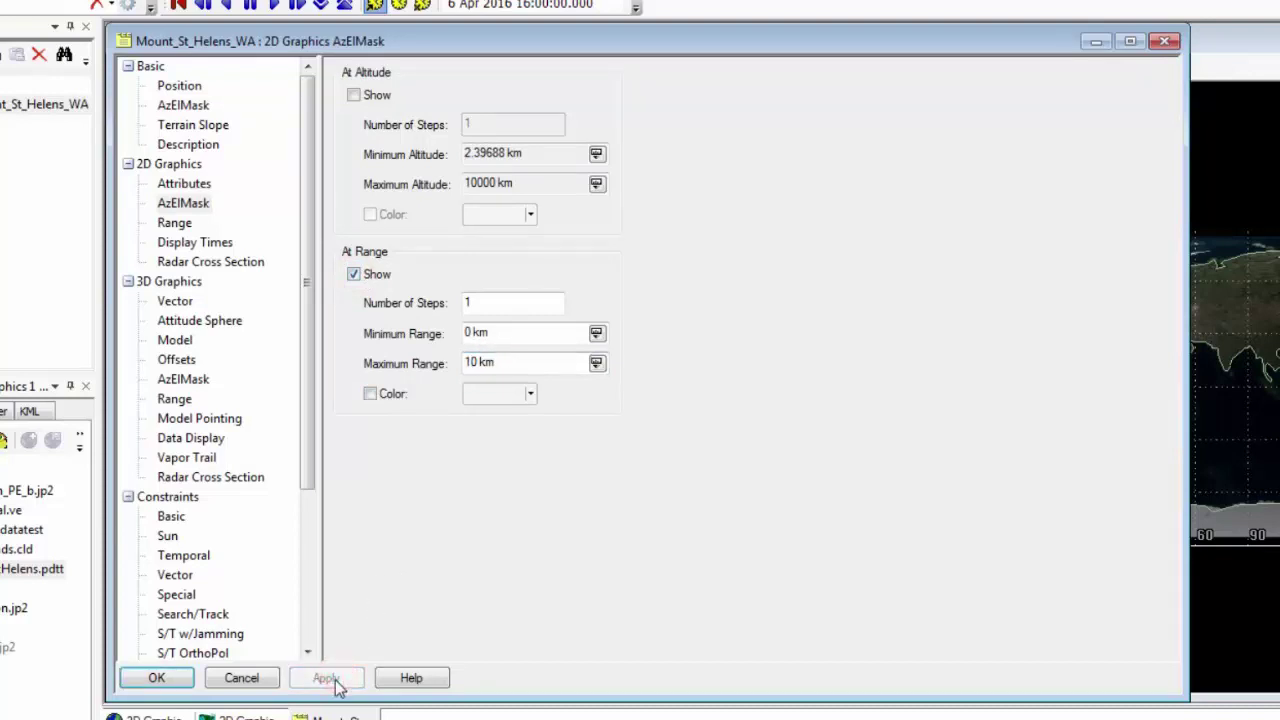
left_click(166, 682)
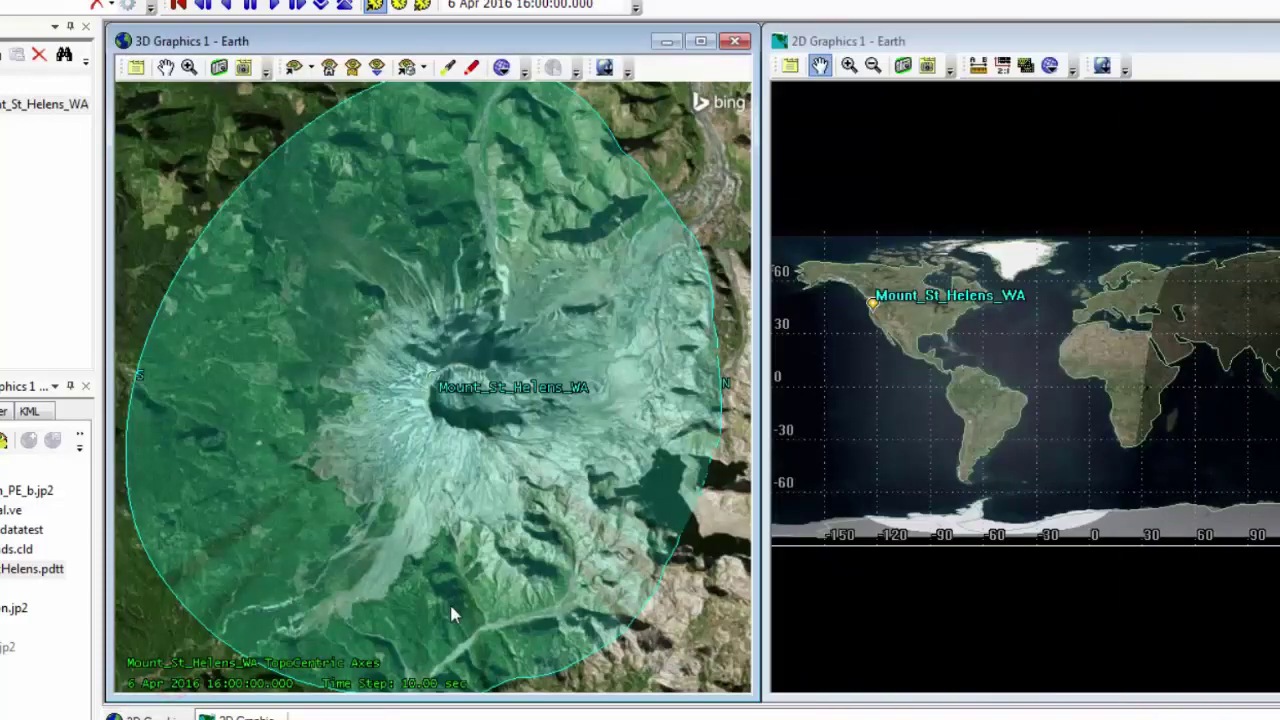
Orbit and zoom the 3D view to face Mount St Helens and its cyan range fan head-on
left_click_drag(447, 612, 491, 365)
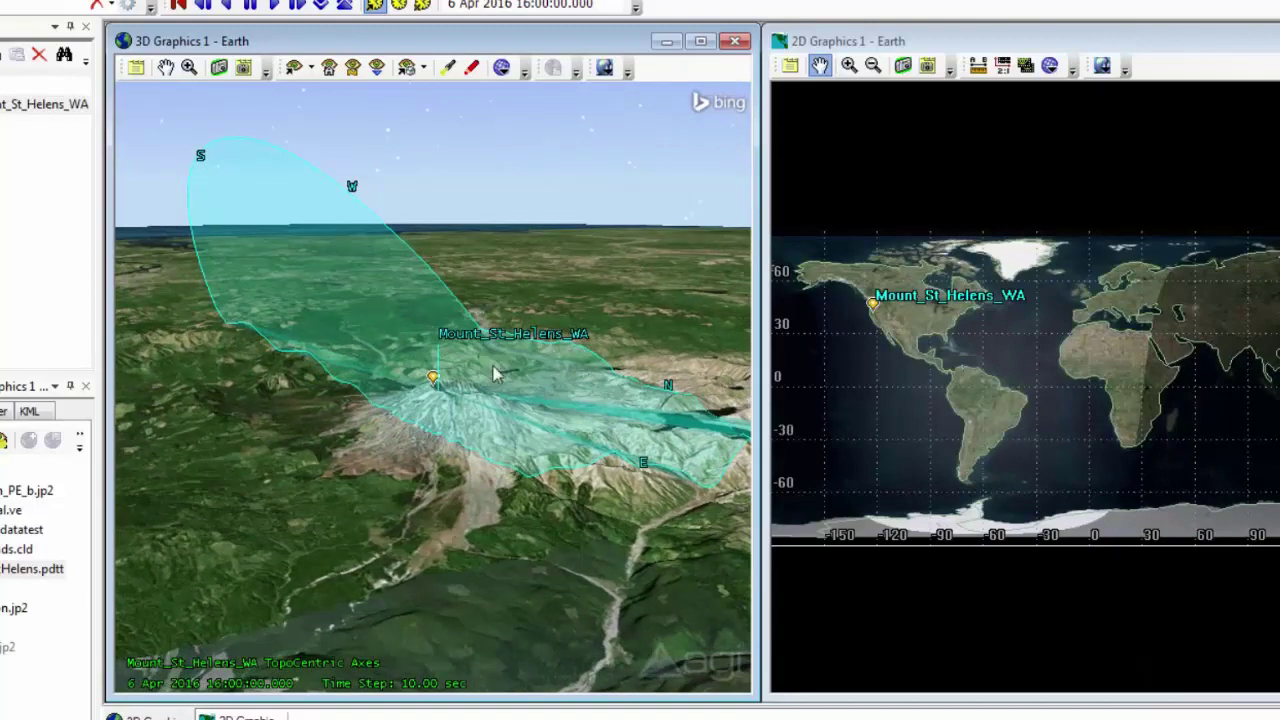
mouse_move(537, 487)
left_mouse_down()
mouse_move(447, 487)
mouse_move(571, 466)
mouse_move(580, 482)
left_mouse_up()
mouse_move(425, 452)
left_mouse_down()
mouse_move(519, 466)
mouse_move(720, 446)
left_mouse_up()
right_click_drag(482, 520, 481, 452)
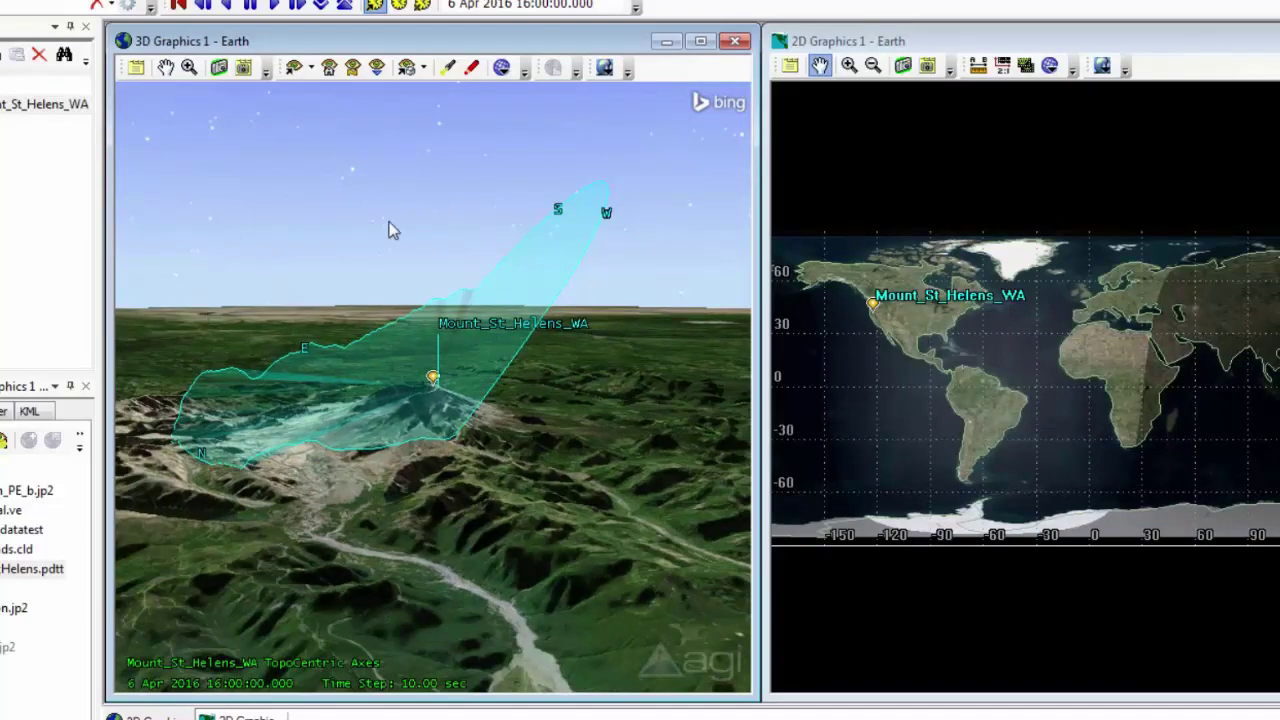
left_click_drag(296, 490, 402, 503)
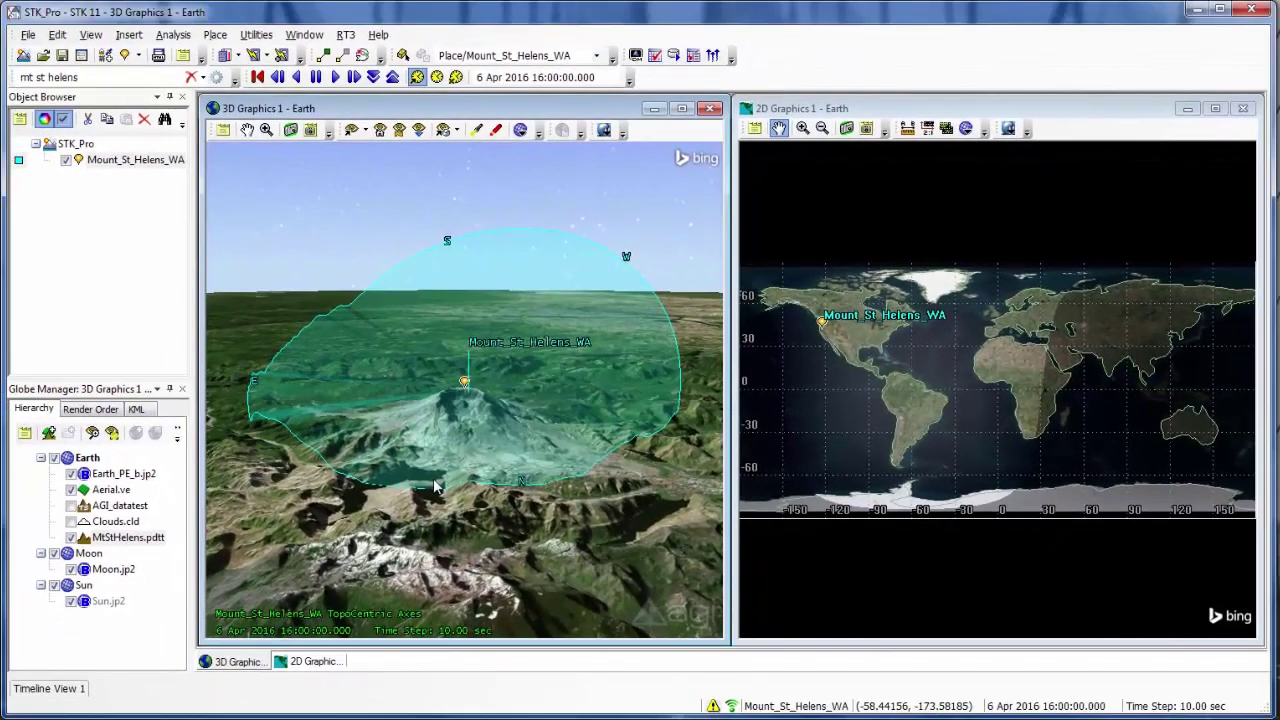
Insert a new Ground Vehicle using Define Properties to create GroundVehicle1
left_click(129, 34)
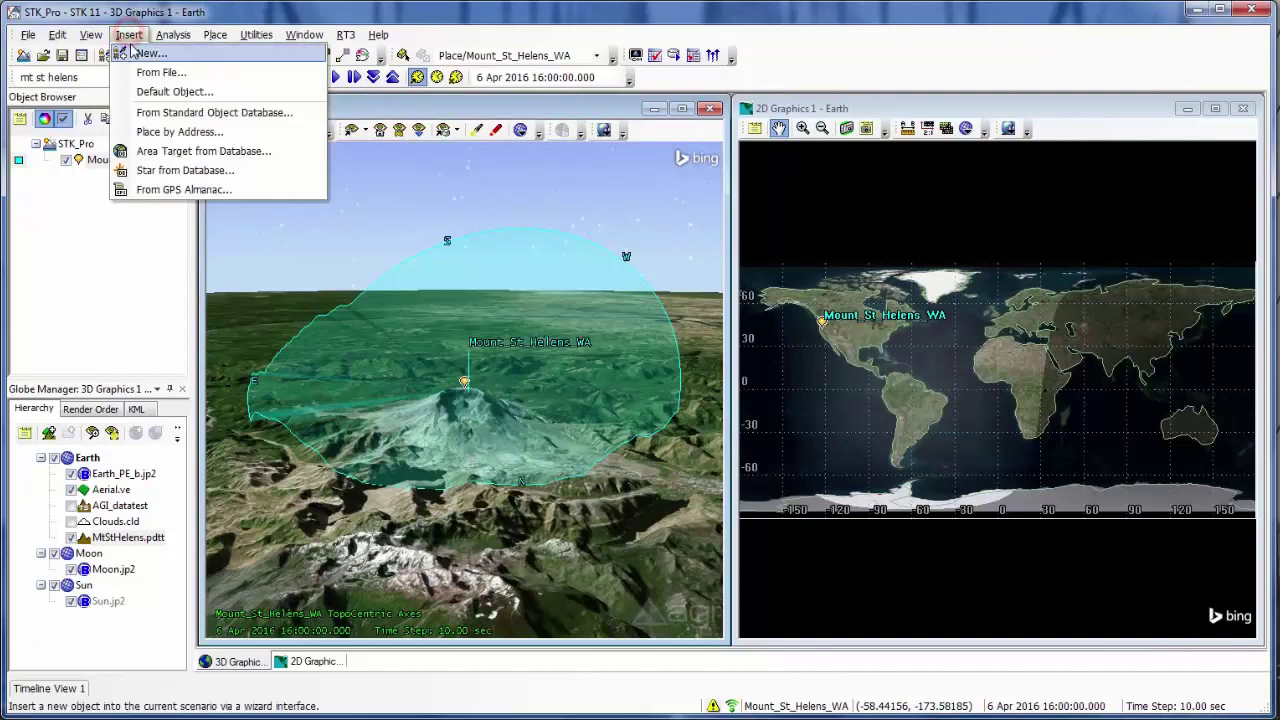
left_click(137, 57)
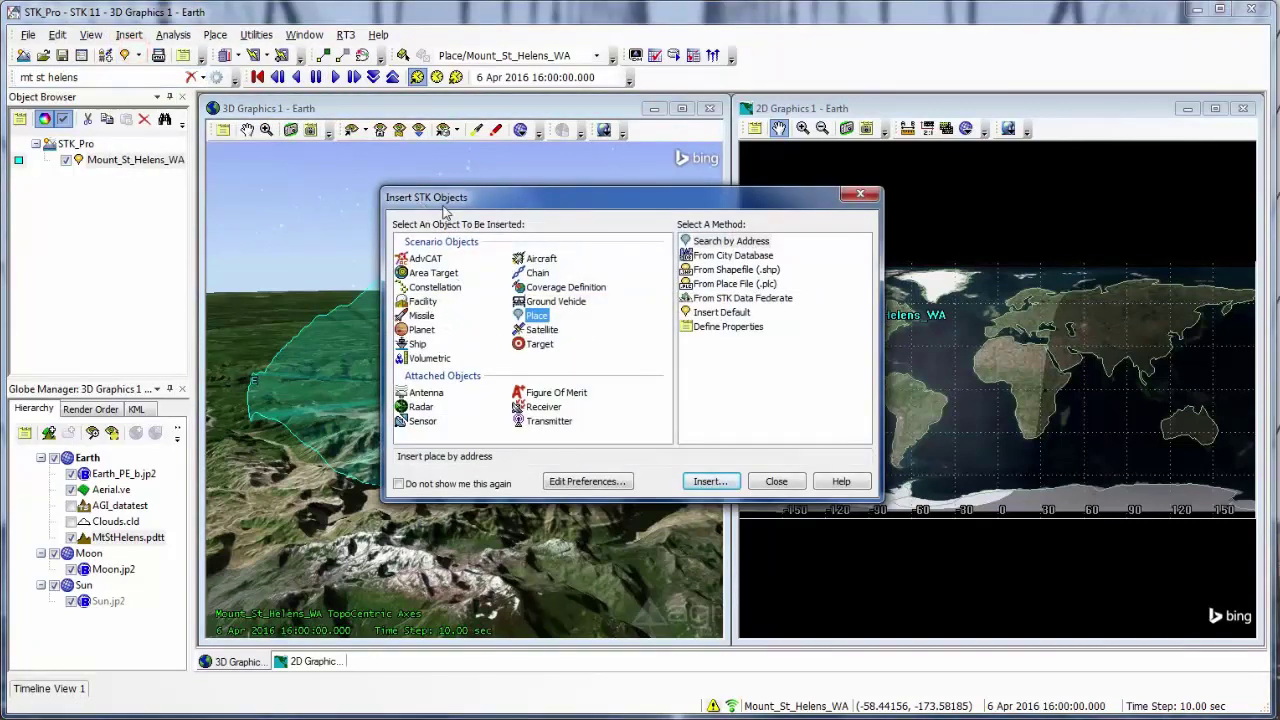
left_click(550, 300)
left_click(716, 300)
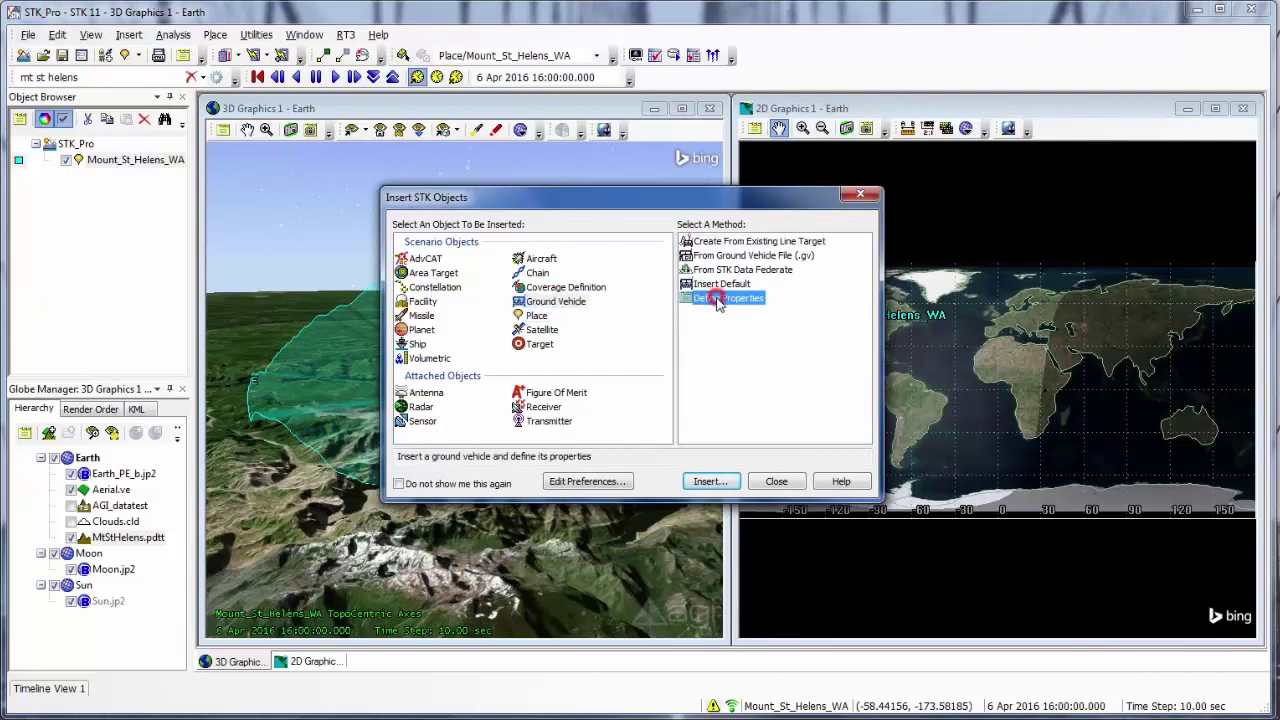
left_click(724, 483)
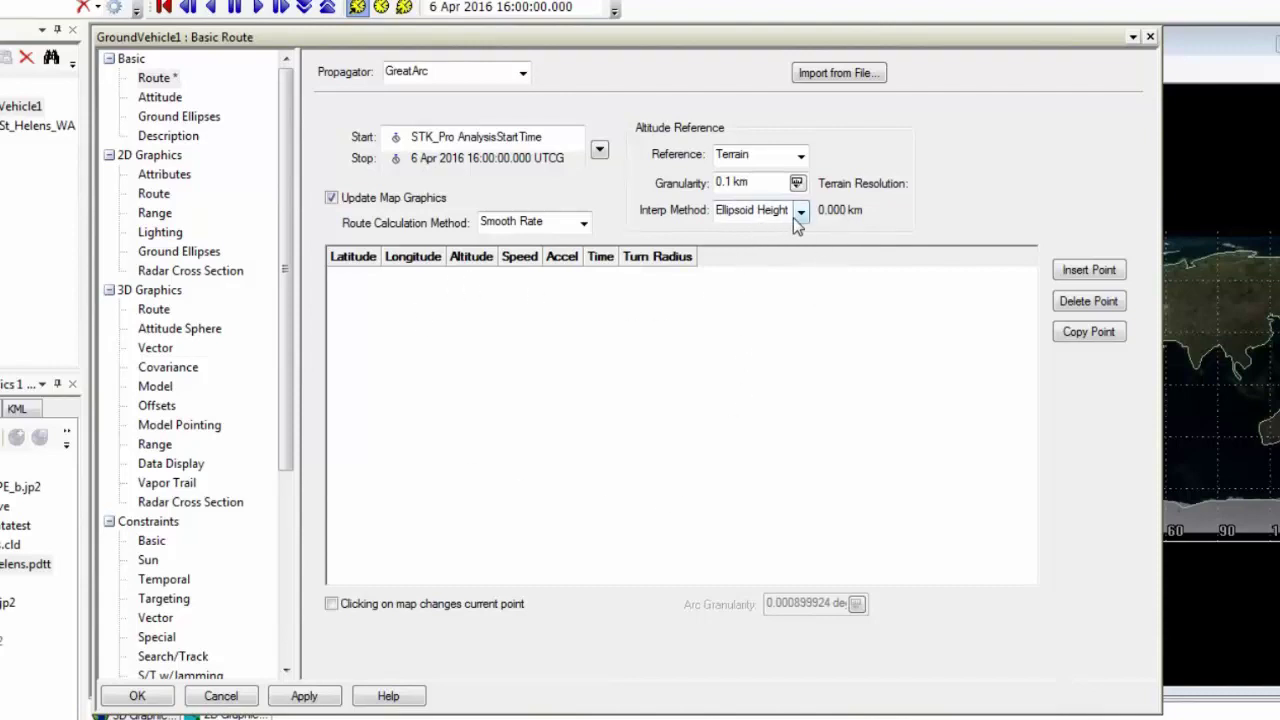
Set the route interpolation to Terrain Height and granularity to 0.01 km, then apply
left_click(801, 212)
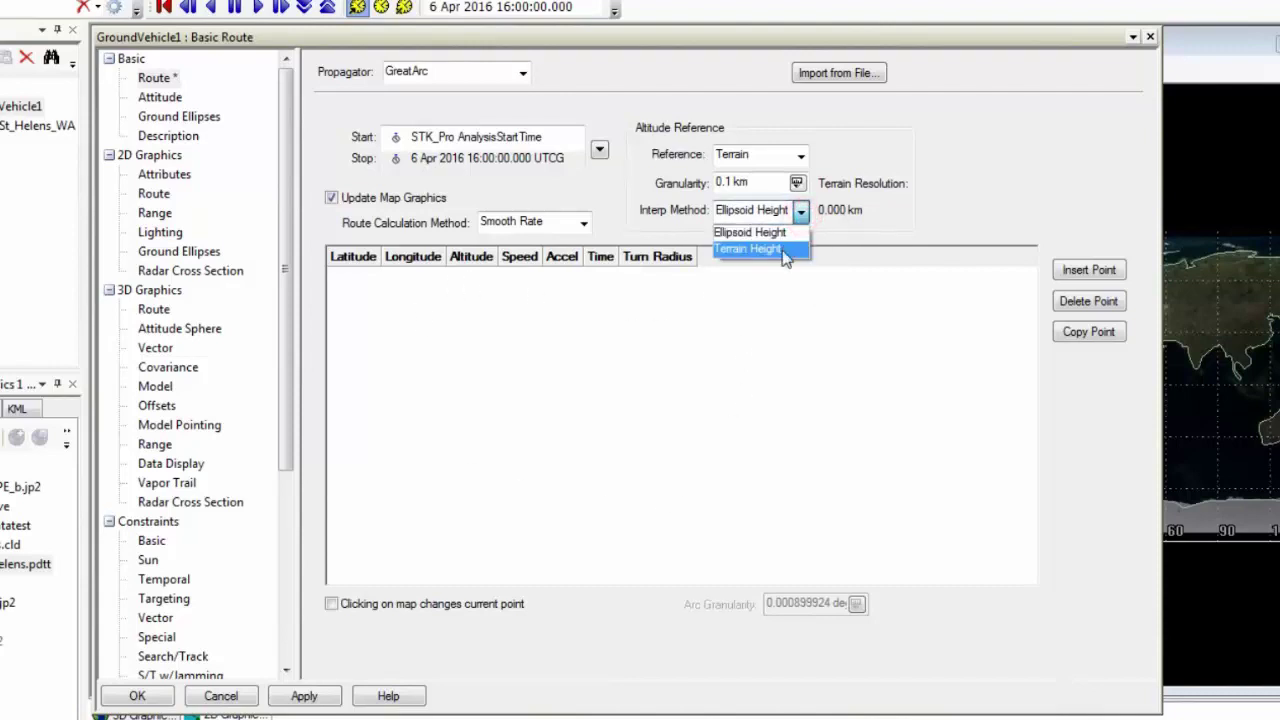
left_click(785, 250)
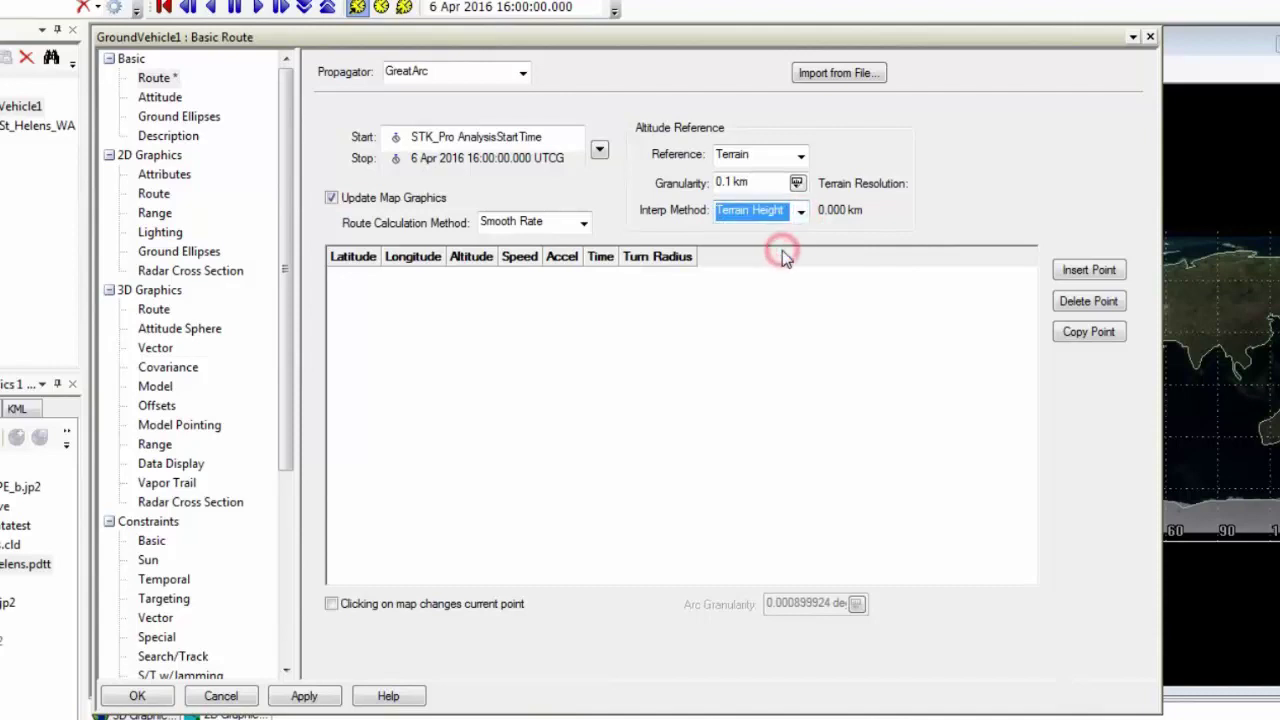
left_click(729, 181)
type("0")
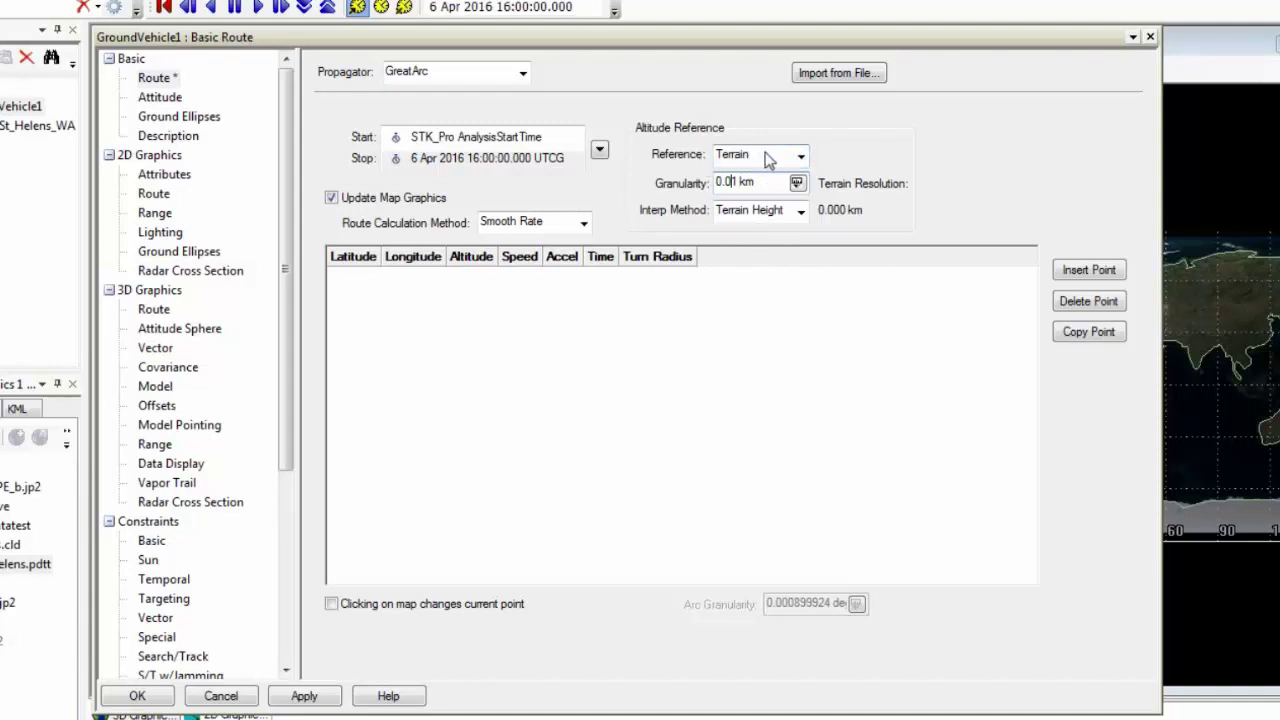
left_click(315, 700)
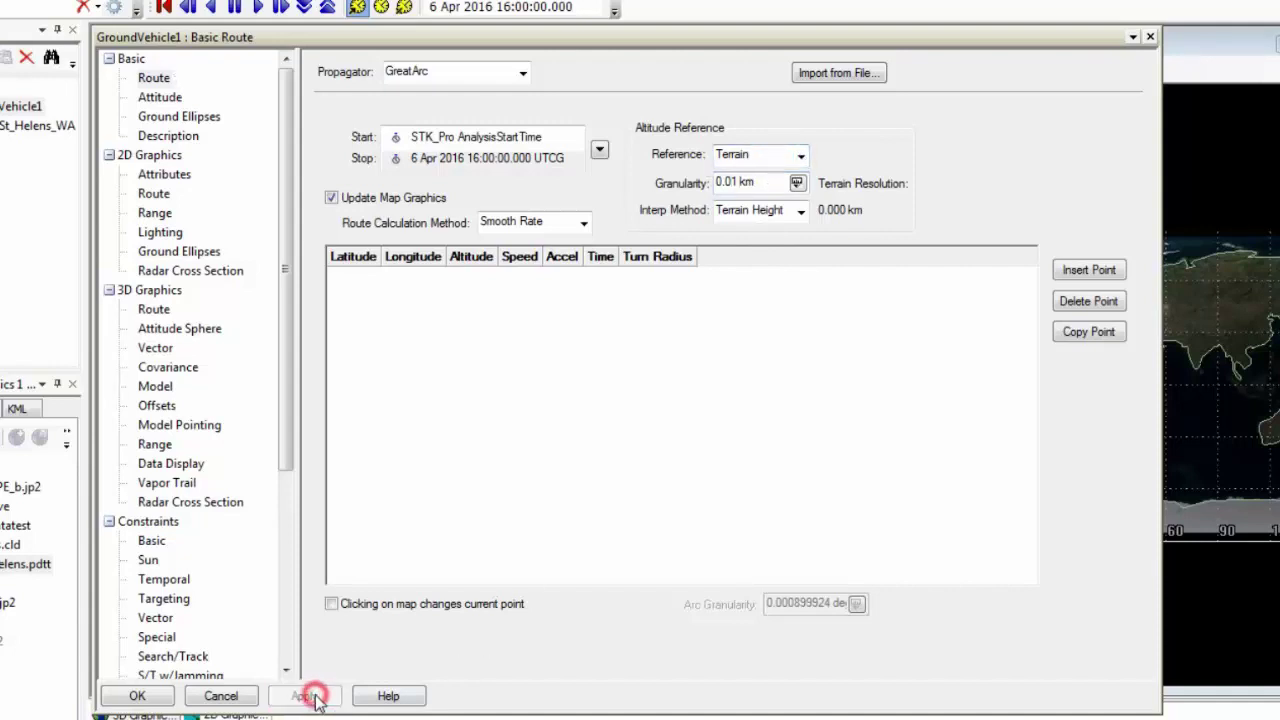
Insert a route point at latitude 46.23 deg, longitude -122.23 deg and apply it
left_click(1090, 272)
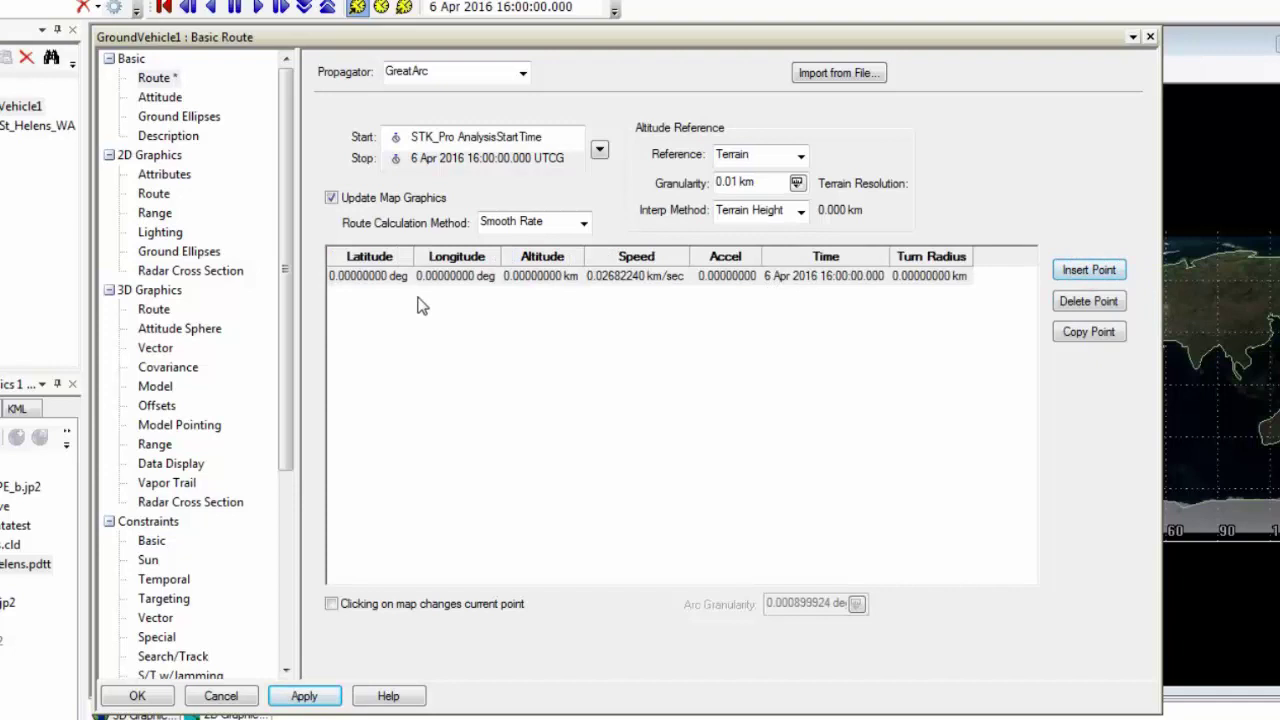
left_click(381, 275)
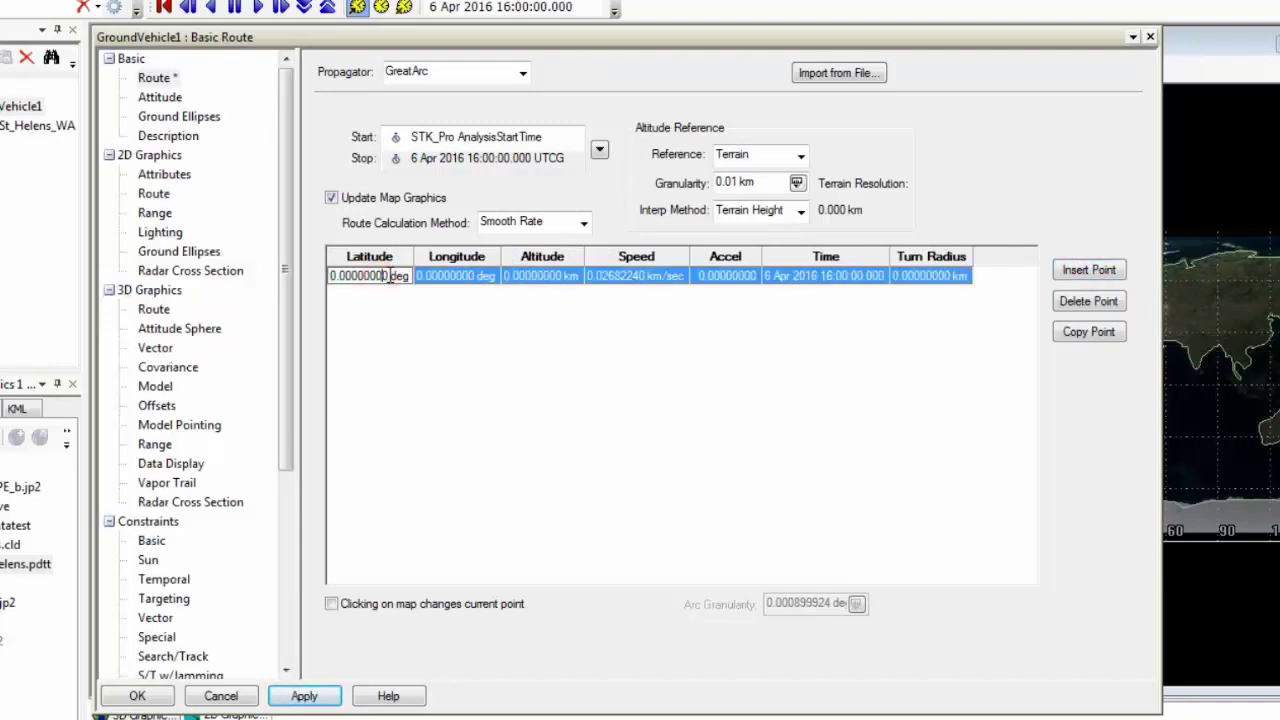
double_click(374, 276)
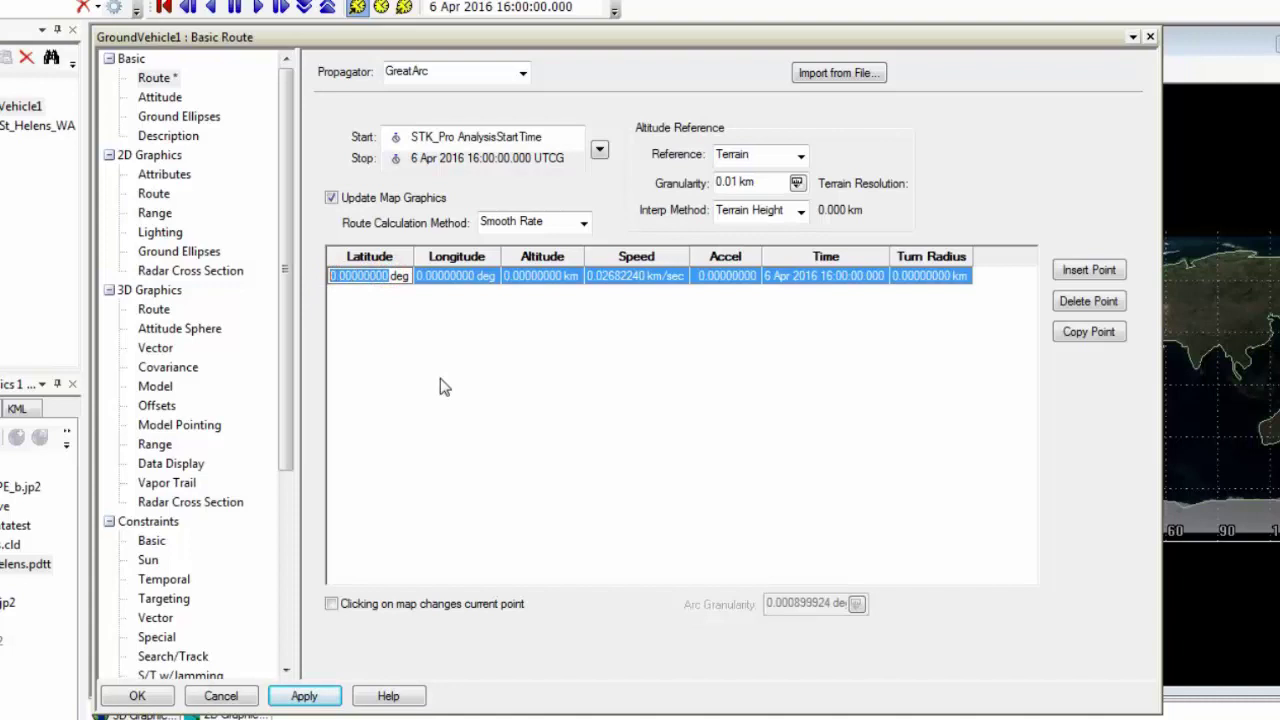
type("46.23")
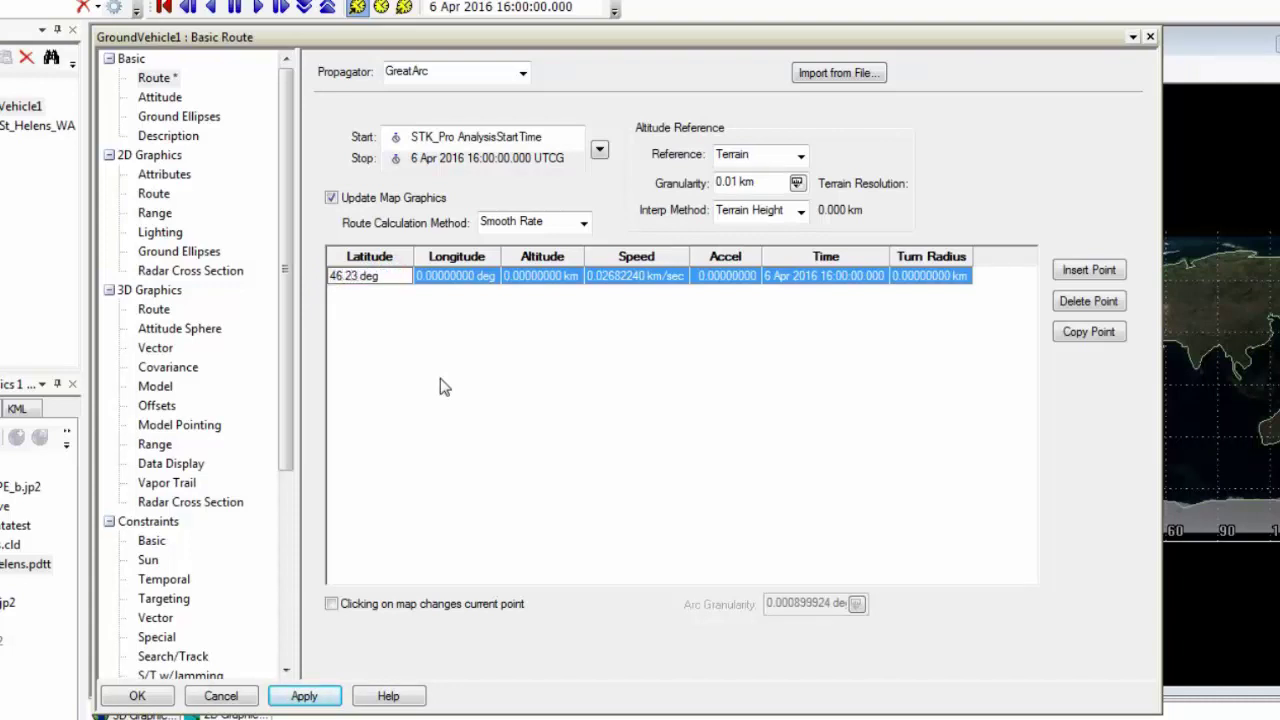
left_click(443, 275)
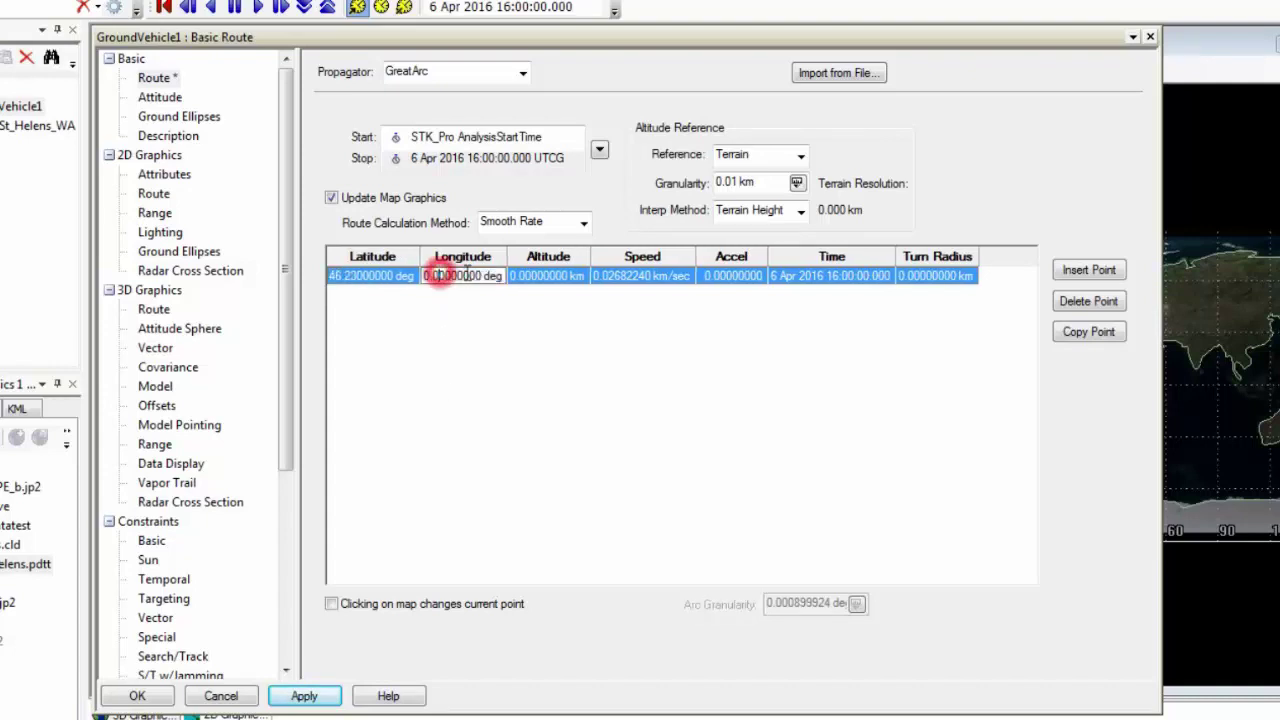
double_click(484, 276)
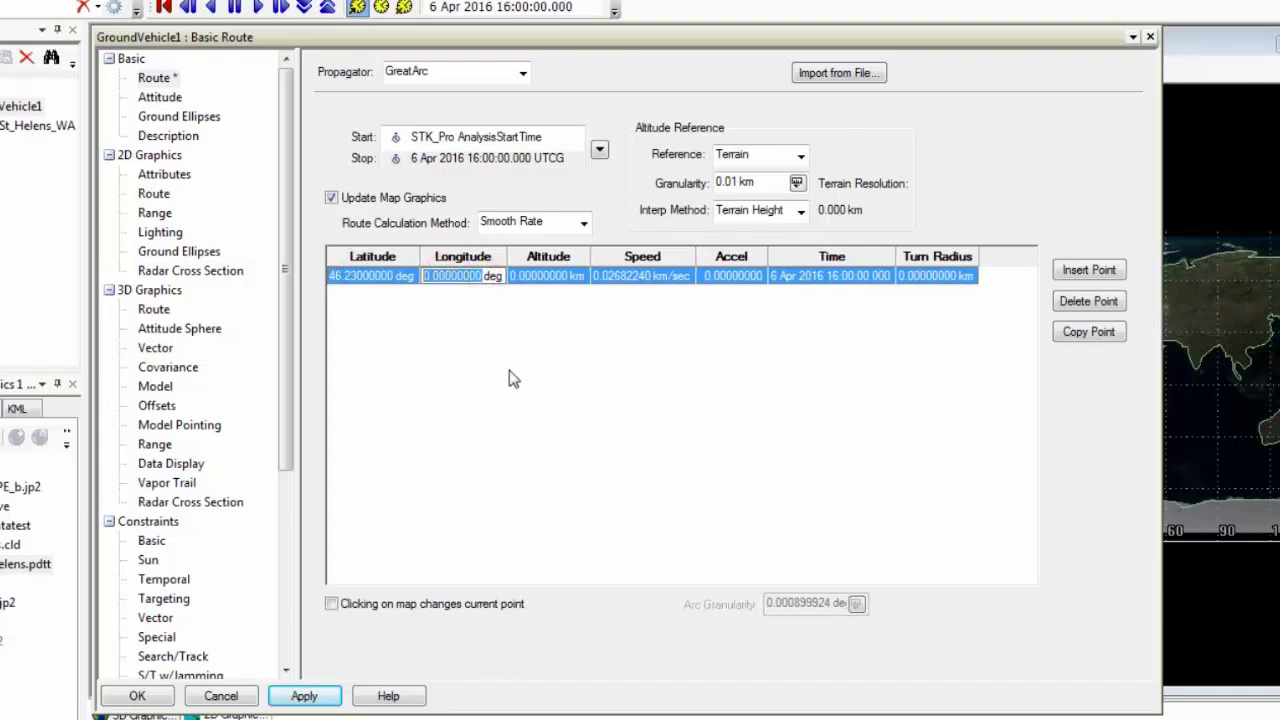
type("-122")
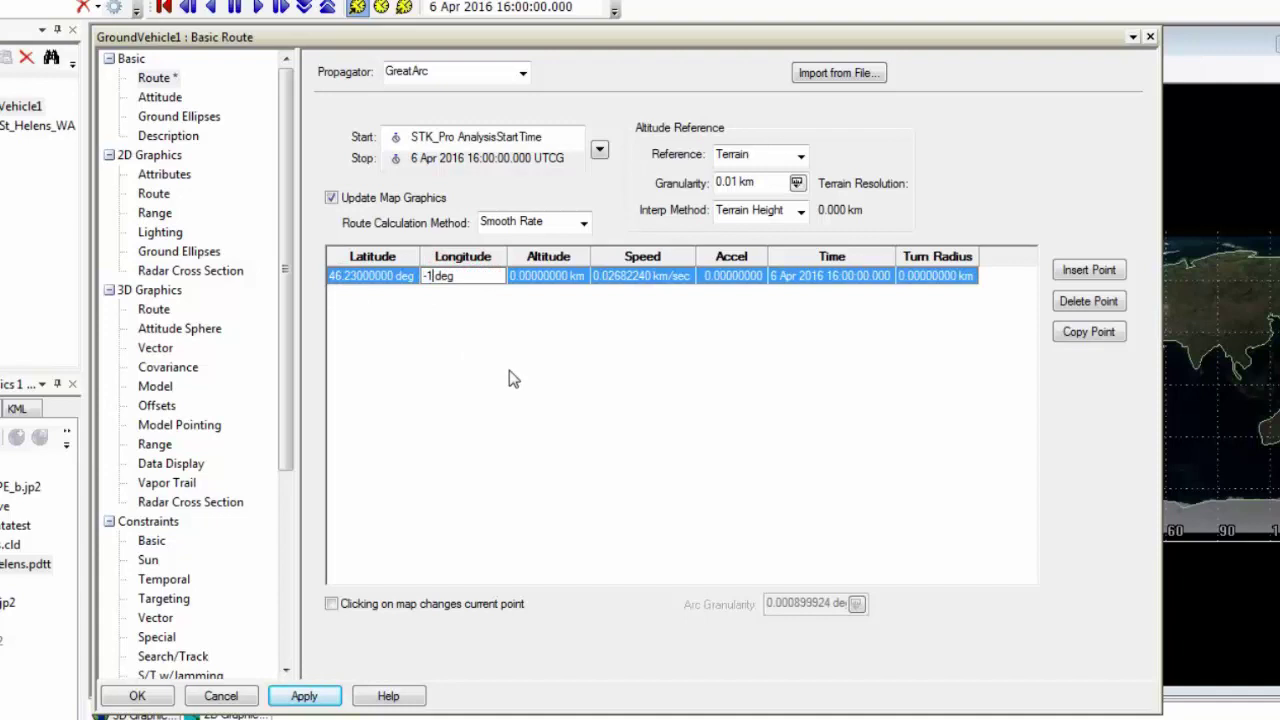
type(".23")
left_click(303, 696)
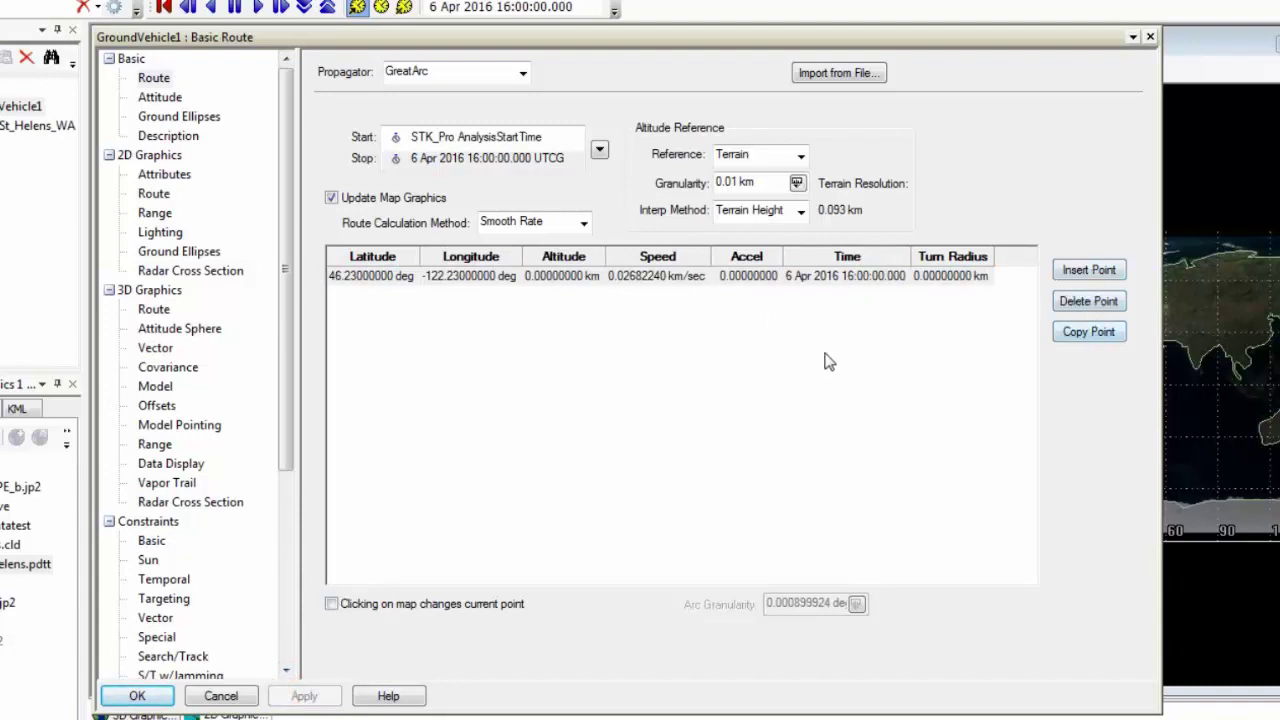
Close the route settings and Insert STK Objects, then widen the 3D view looking down into the crater
left_click(137, 696)
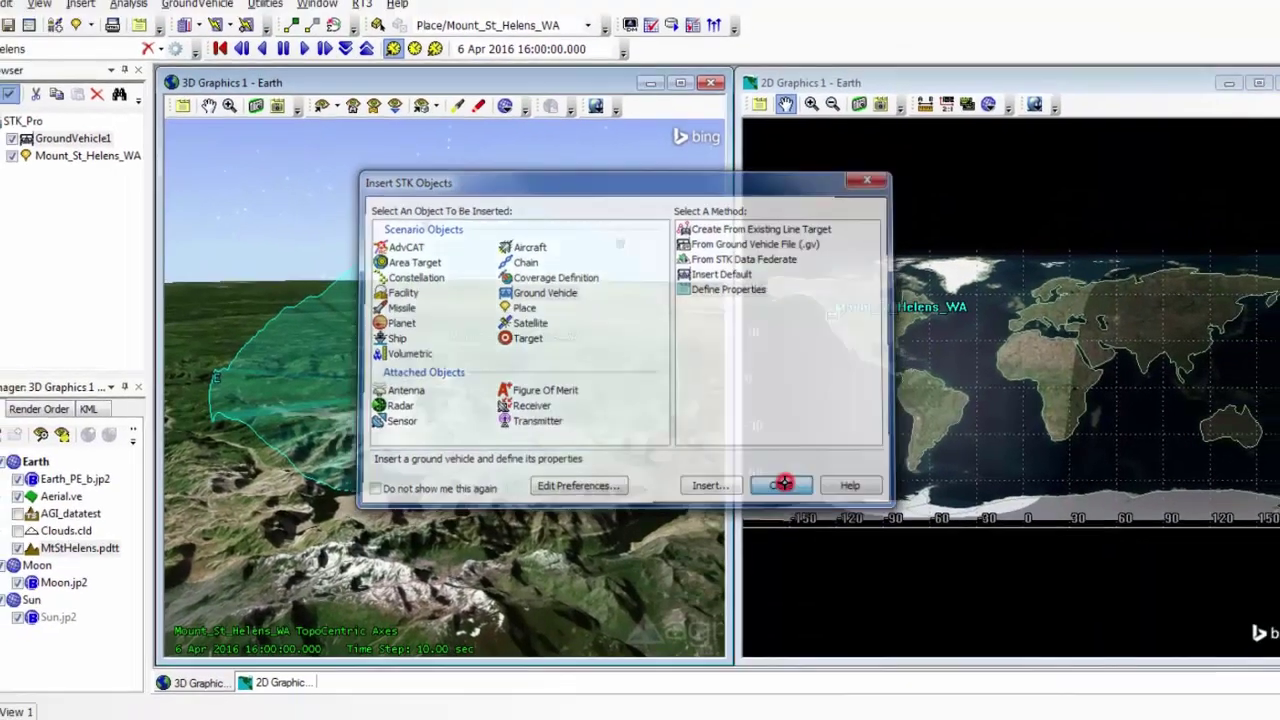
left_click(790, 493)
left_click_drag(724, 381, 1036, 381)
left_click(717, 372)
left_click_drag(713, 405, 693, 521)
scroll(693, 521, "up", 10)
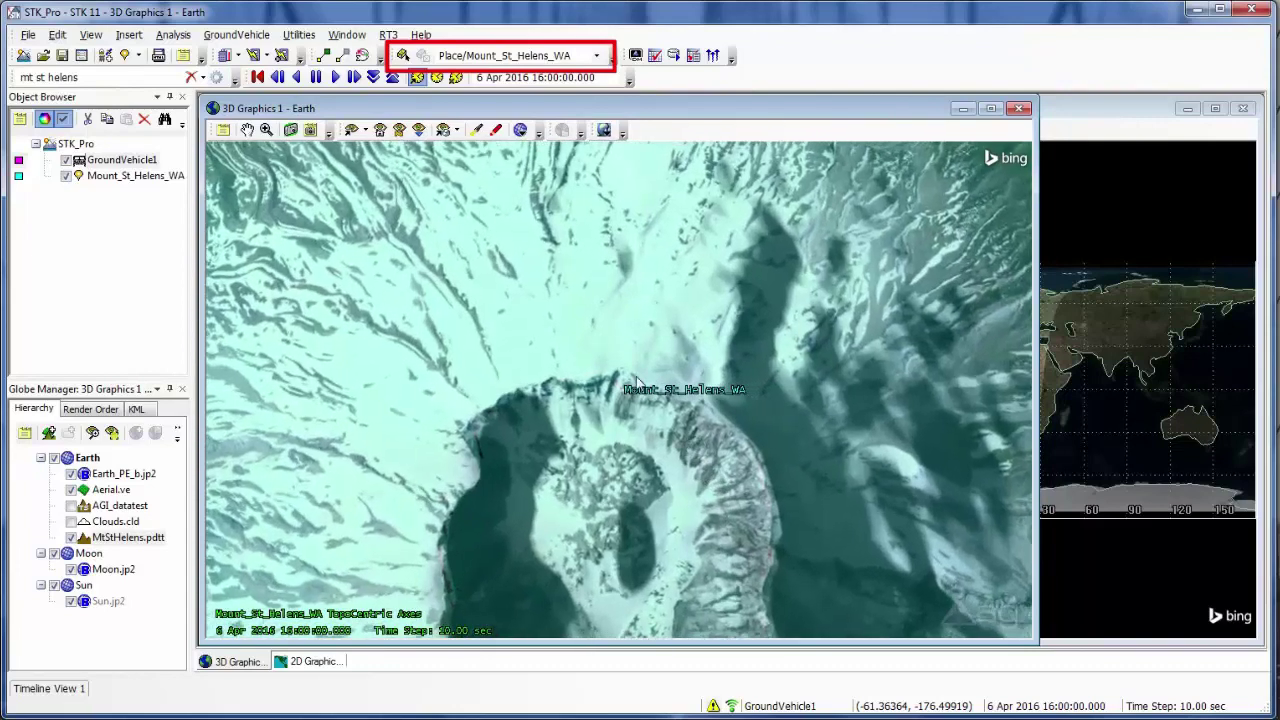
Start 3D object editing with GroundVehicle1 as the editing object
left_click(597, 57)
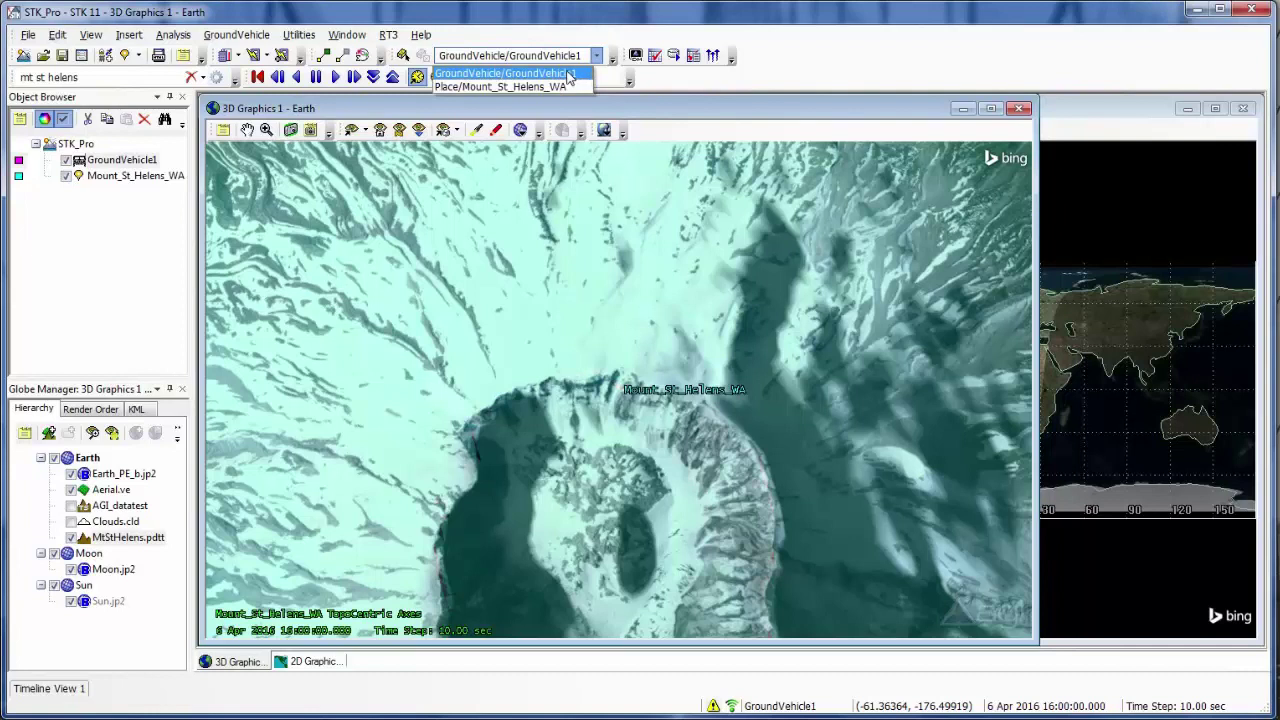
left_click(566, 74)
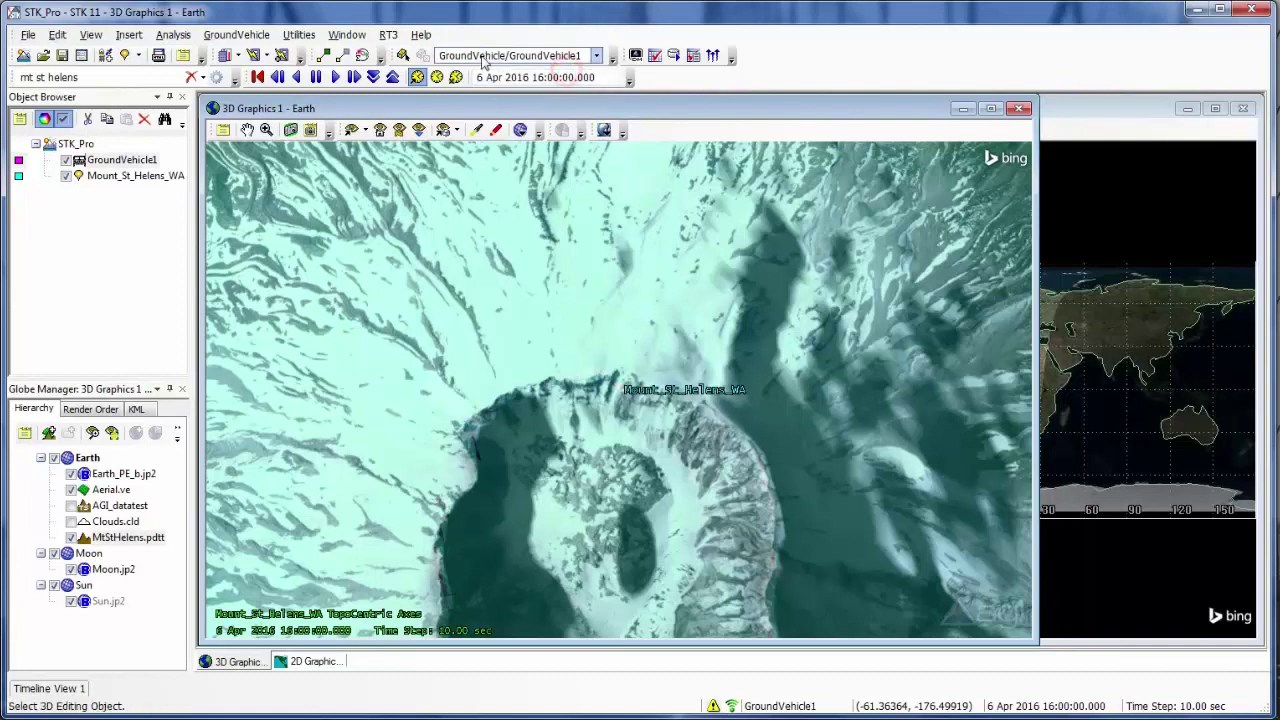
left_click(403, 56)
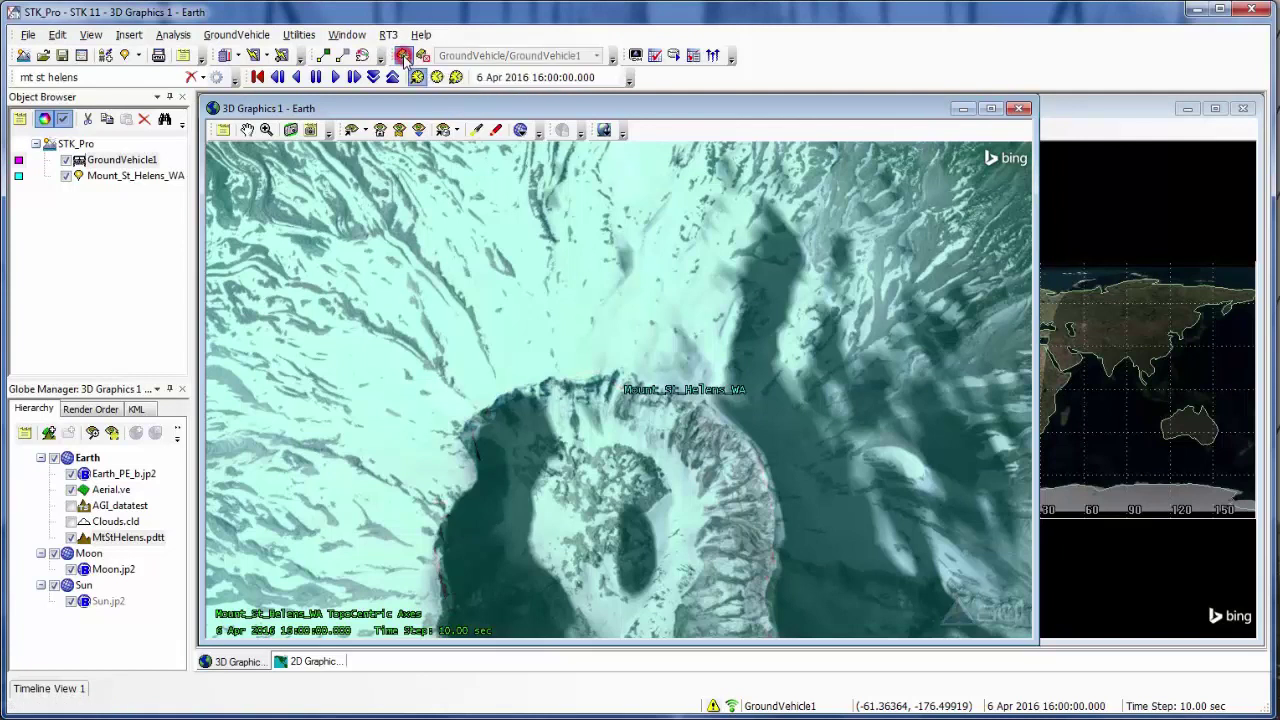
Add waypoints from the crater's lower-left edge up the western rim and across the north rim
left_click(444, 598, "shift")
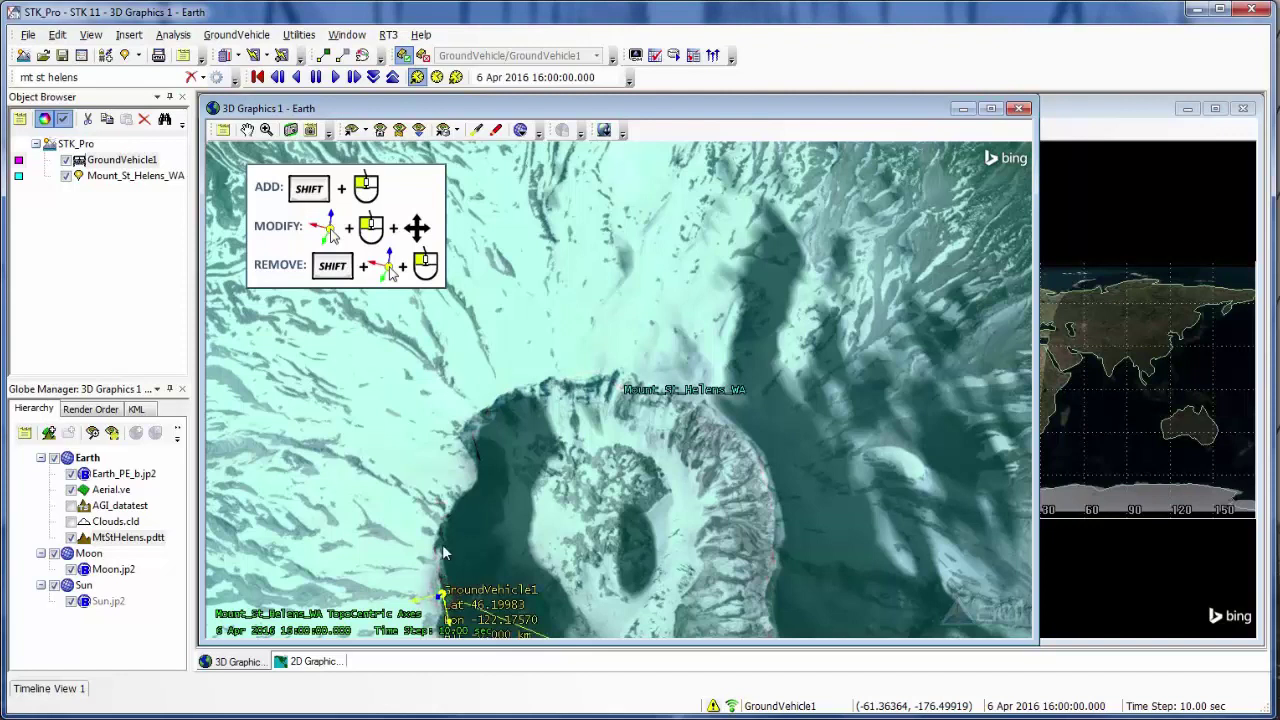
left_click(441, 548, "shift")
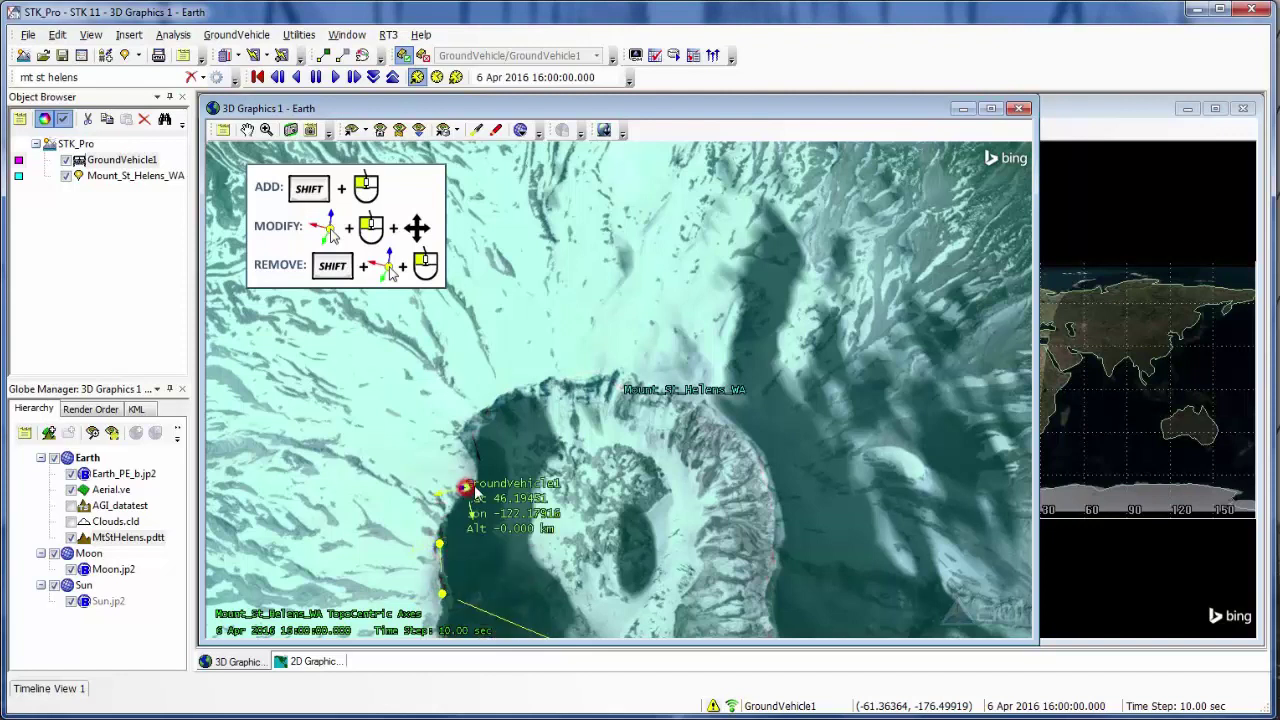
left_click(463, 487, "shift")
left_click(474, 458, "shift")
left_click(487, 417, "shift")
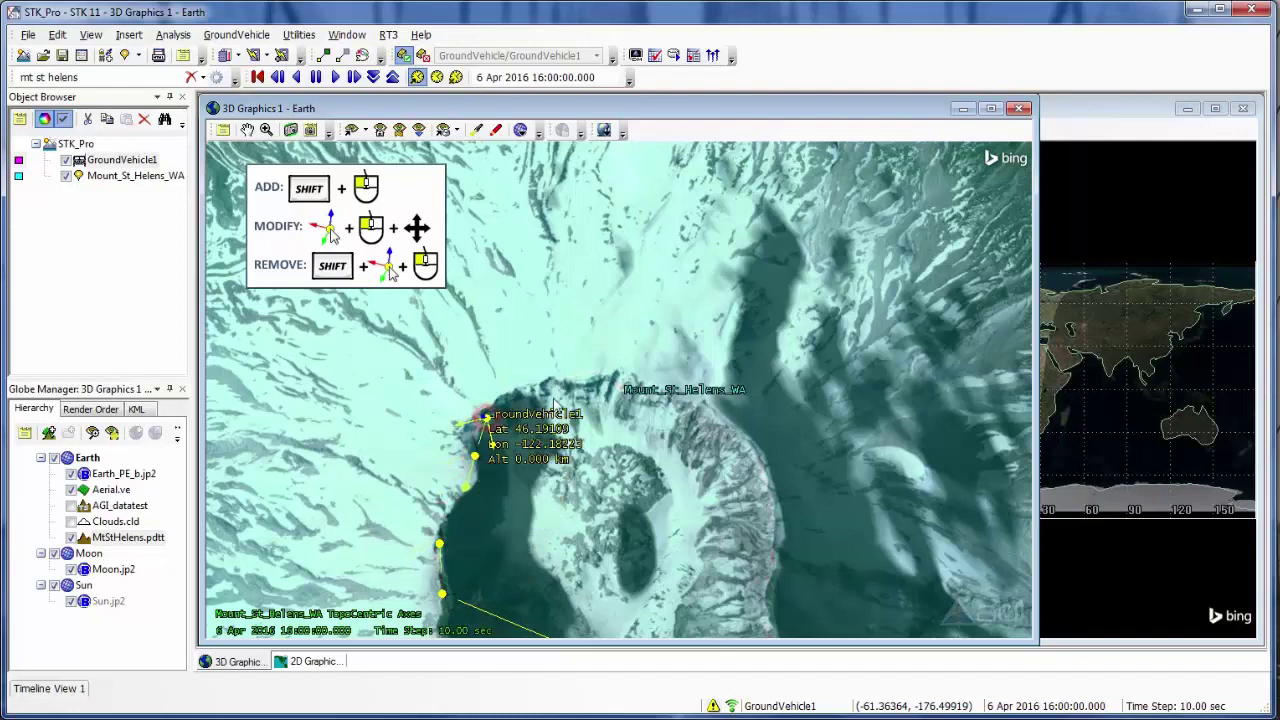
left_click(553, 382, "shift")
left_click(625, 376, "shift")
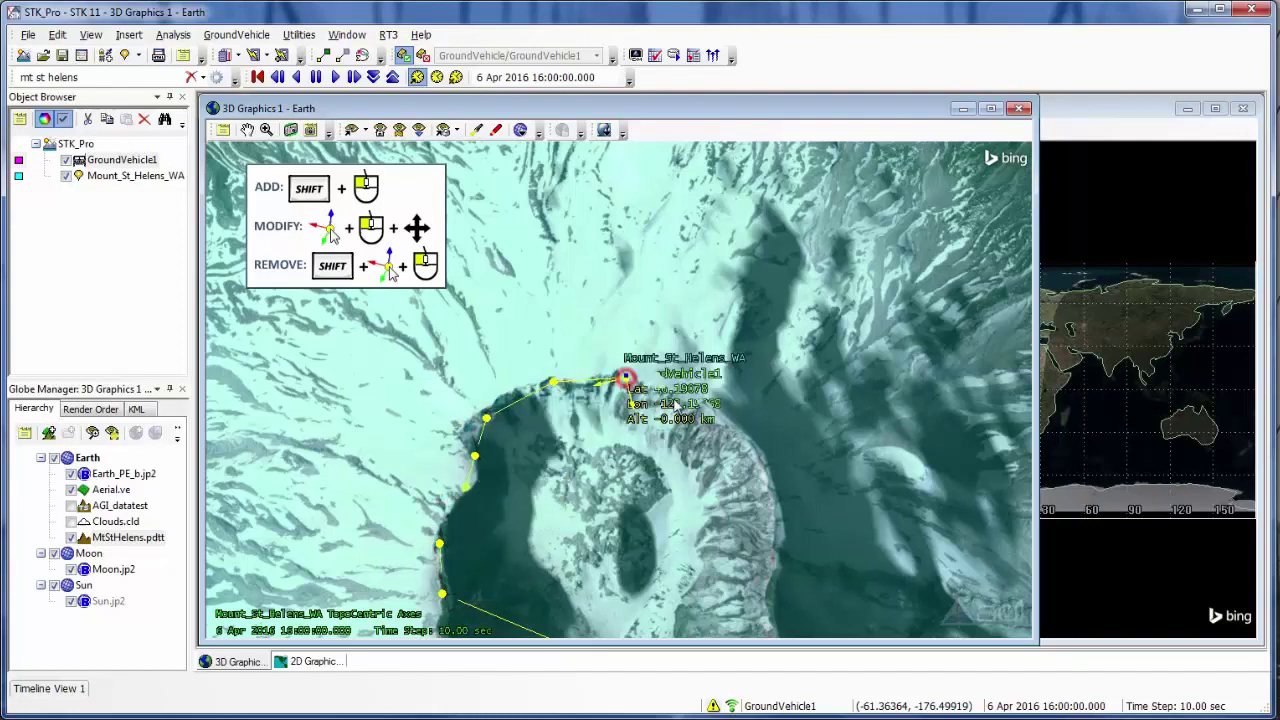
Continue waypoints down the eastern rim to the southeast side, and remove the stray distant waypoint
left_click(694, 404, "shift")
left_click(757, 456, "shift")
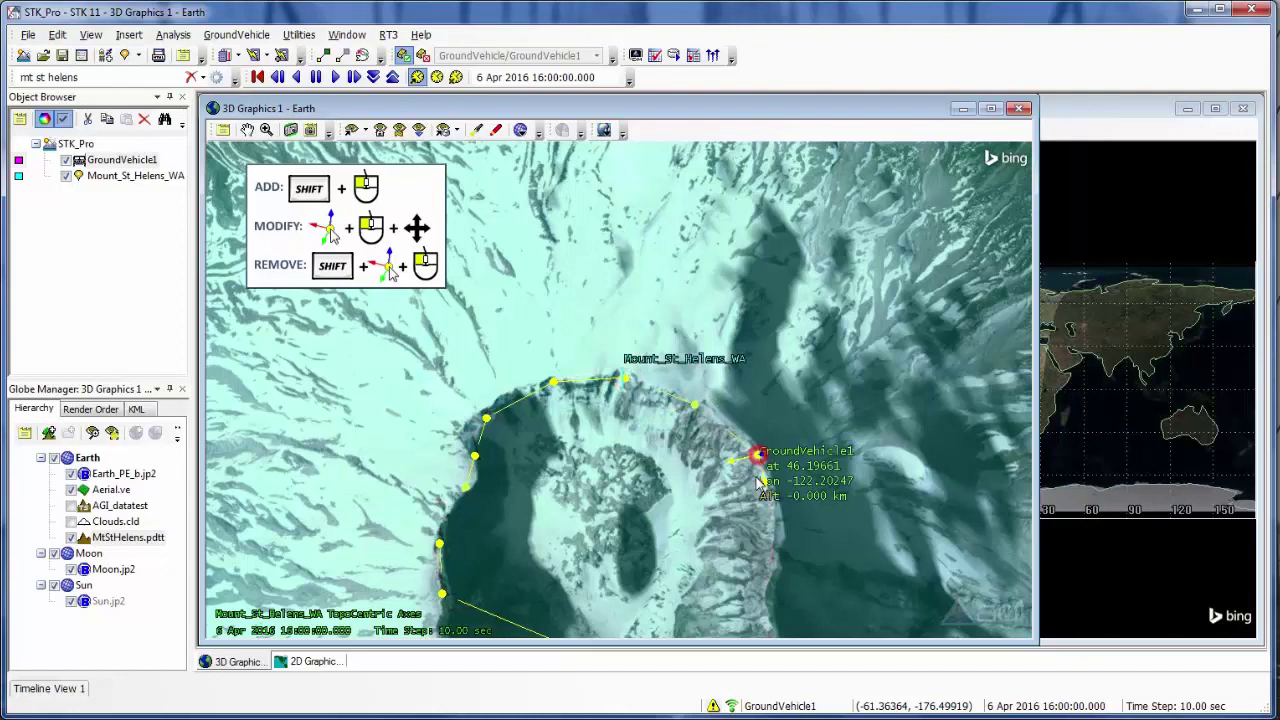
left_click(772, 531, "shift")
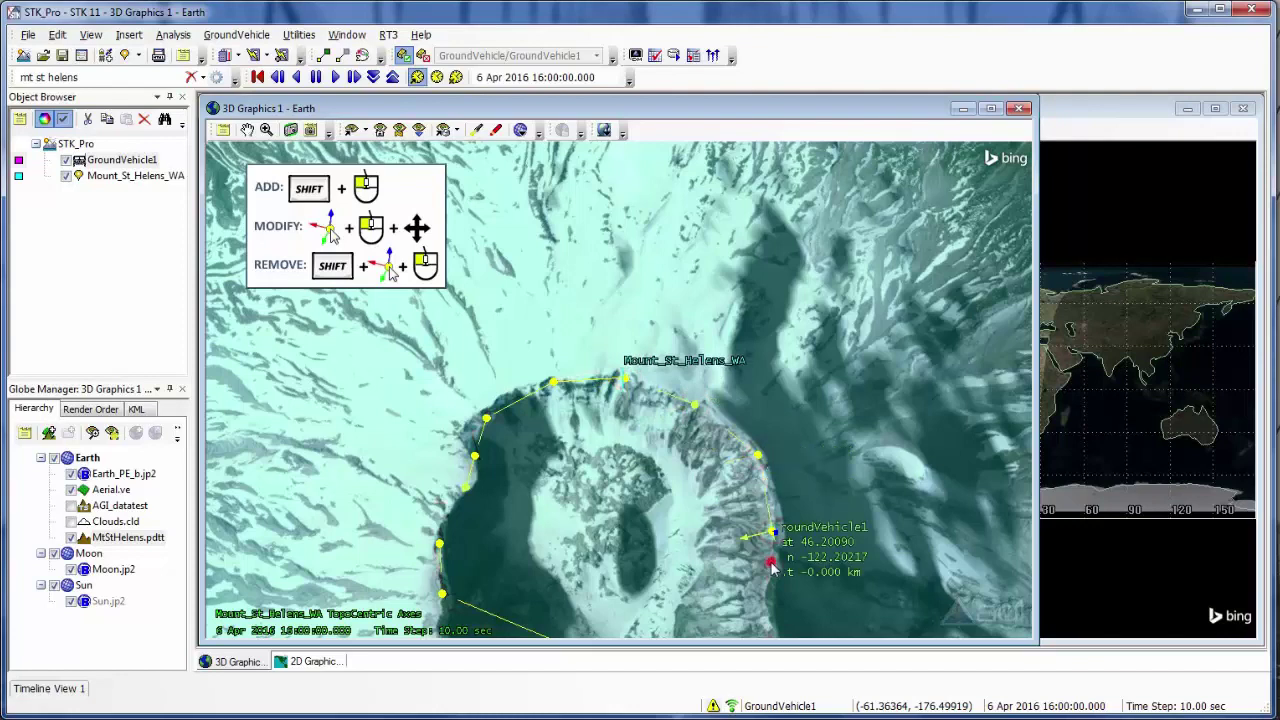
left_click(770, 562, "shift")
left_click(768, 606, "shift")
scroll(752, 612, "down", 3)
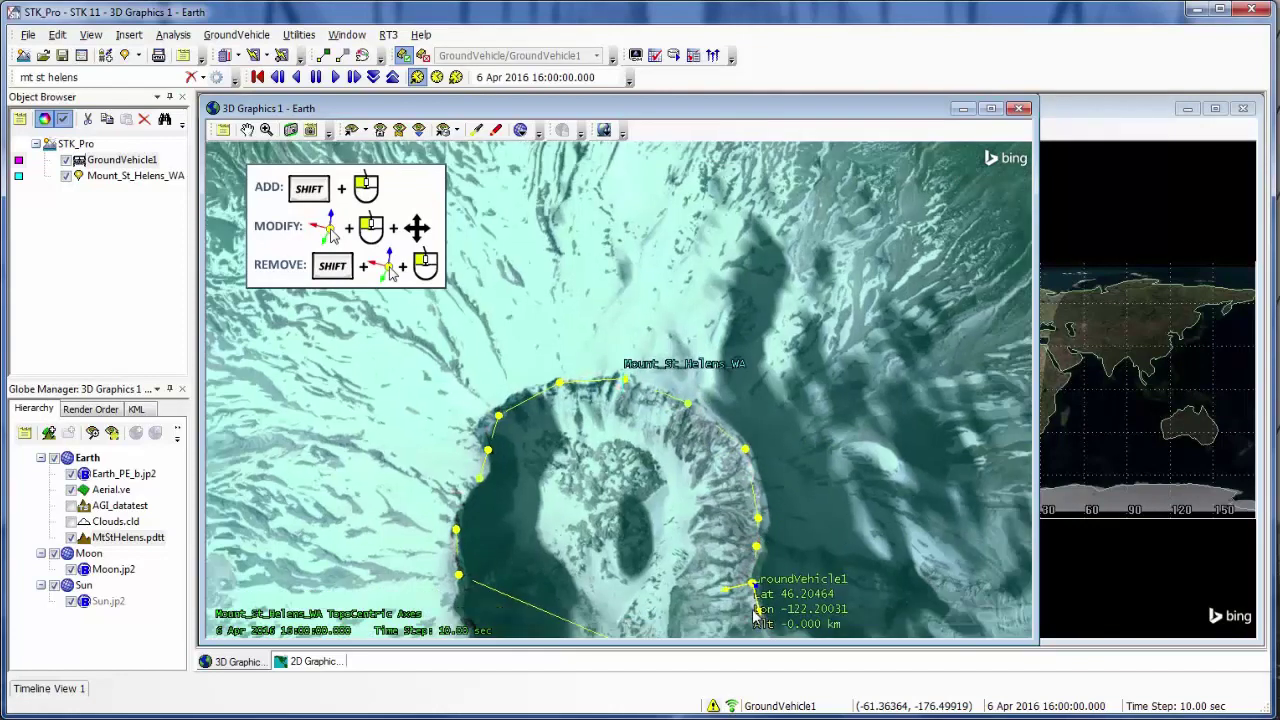
scroll(748, 611, "down", 5)
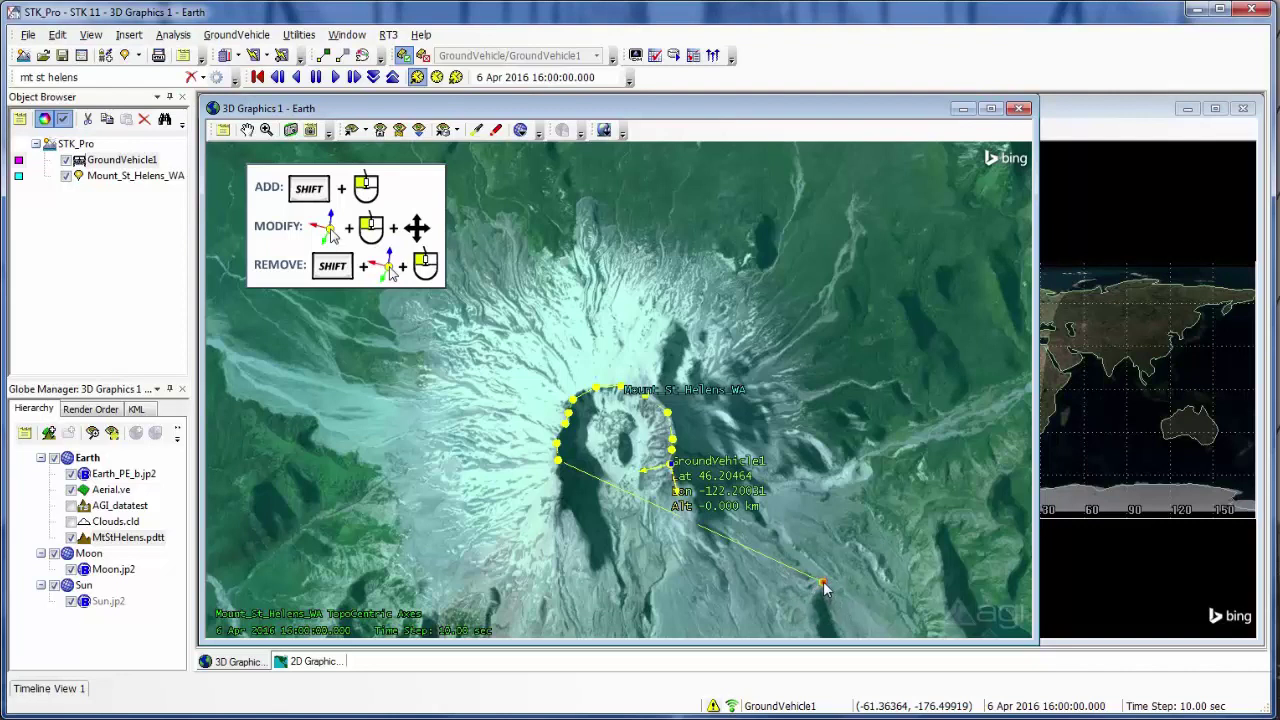
left_click(822, 584, "shift")
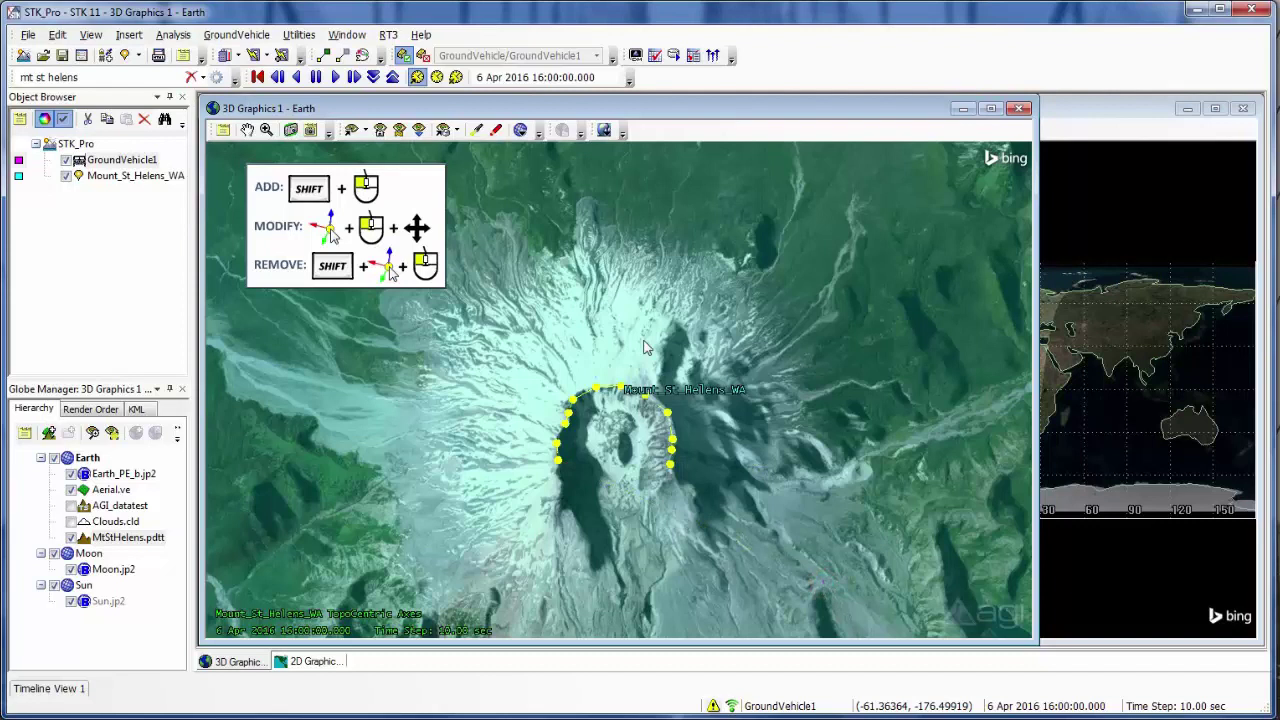
Accept the rim waypoints as GroundVehicle1's route and view the crater obliquely up close
left_click(405, 56)
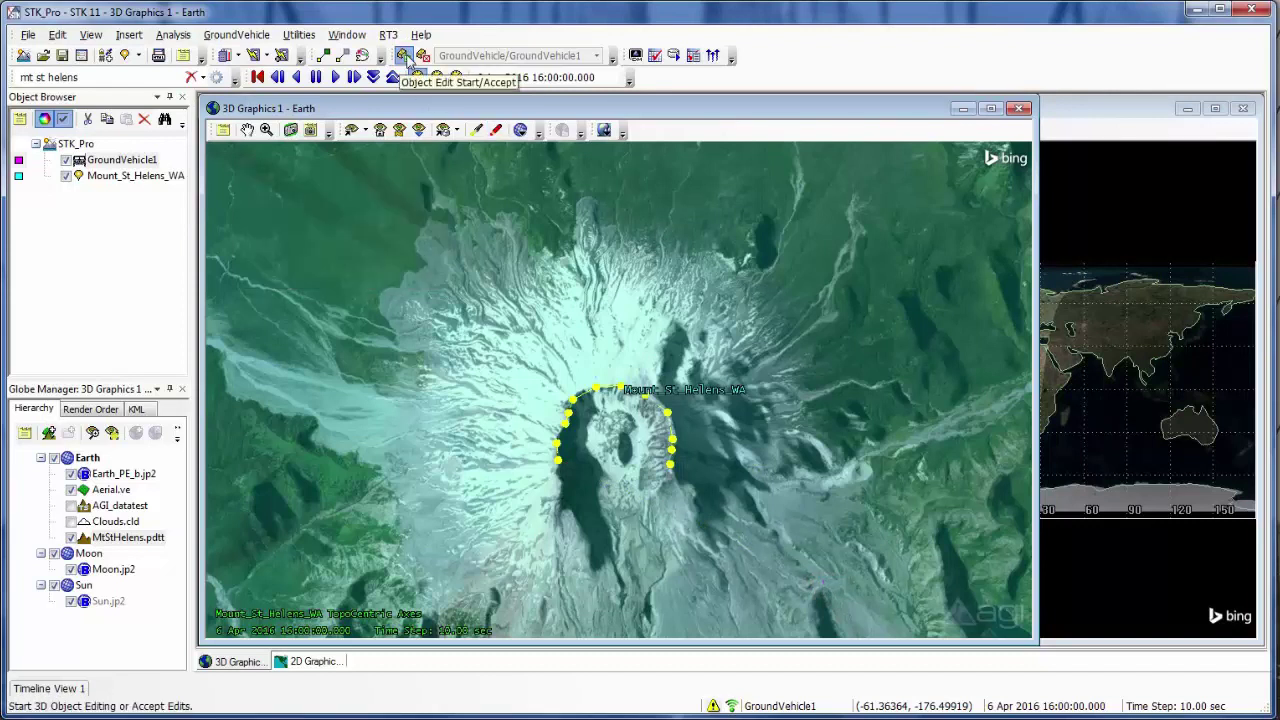
left_click(405, 56)
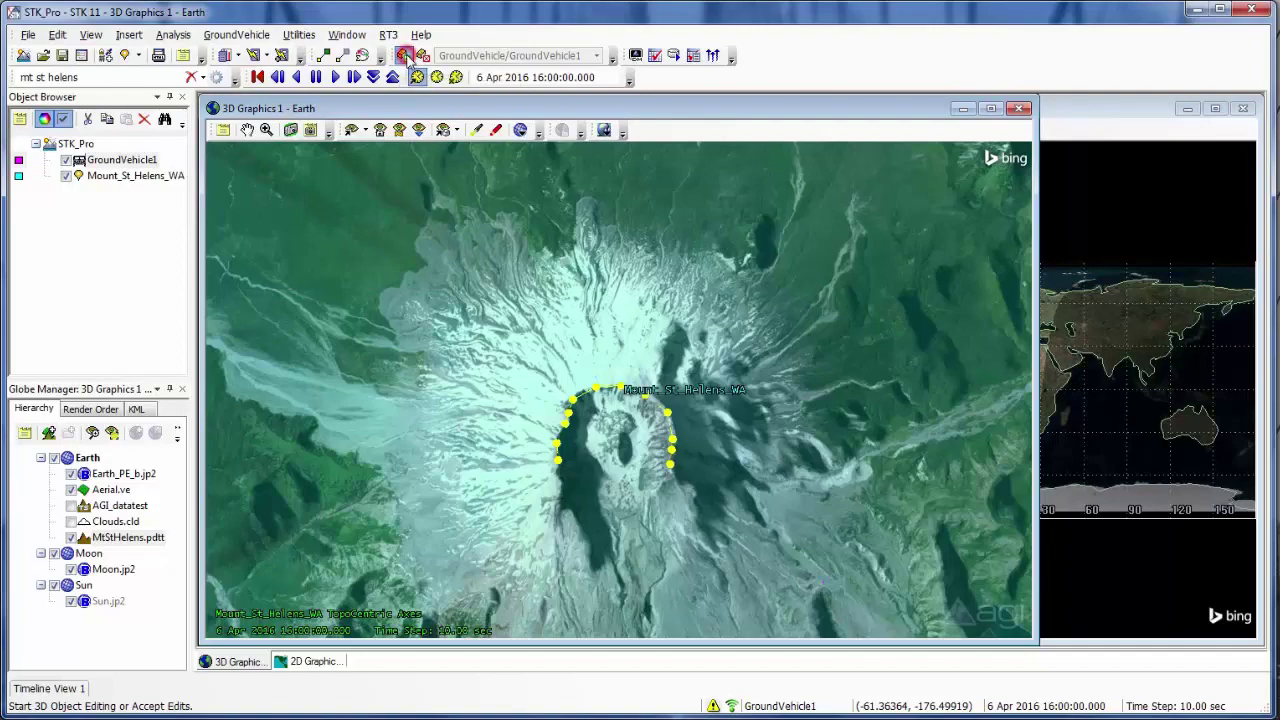
left_click_drag(502, 492, 610, 356)
scroll(610, 356, "up", 5)
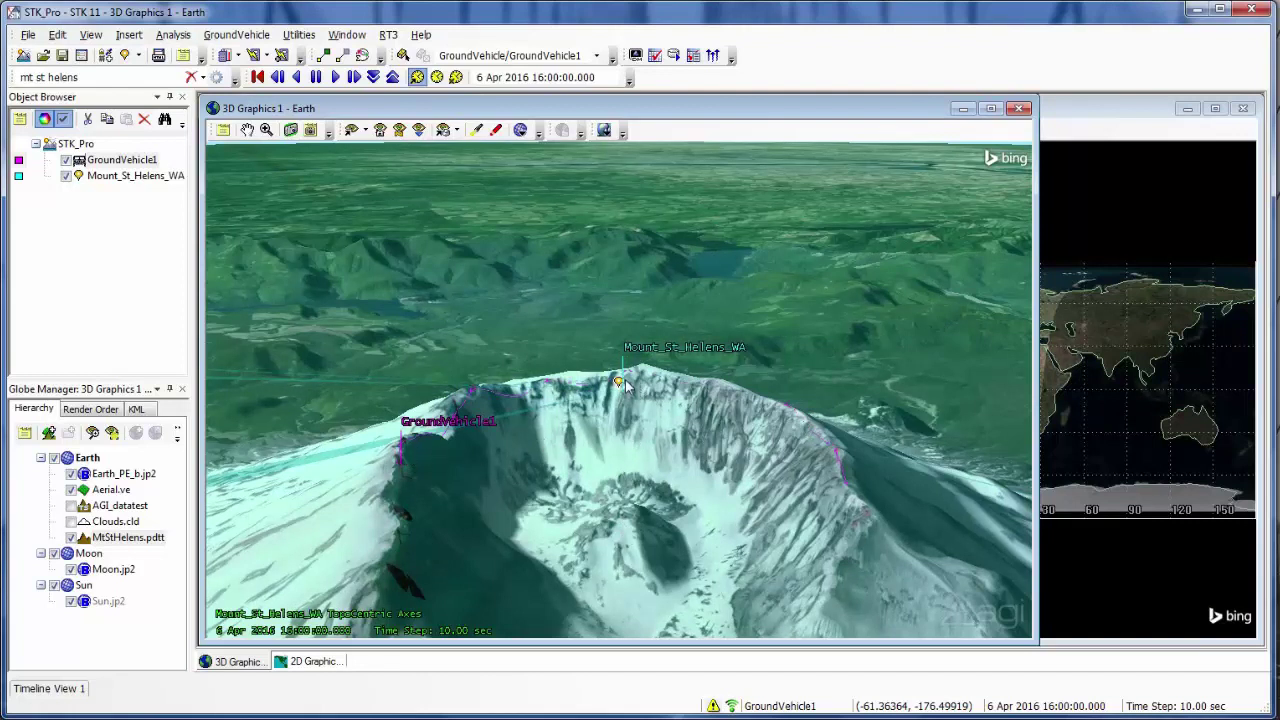
Compute access from GroundVehicle1 to Mount_St_Helens_WA
right_click(108, 163)
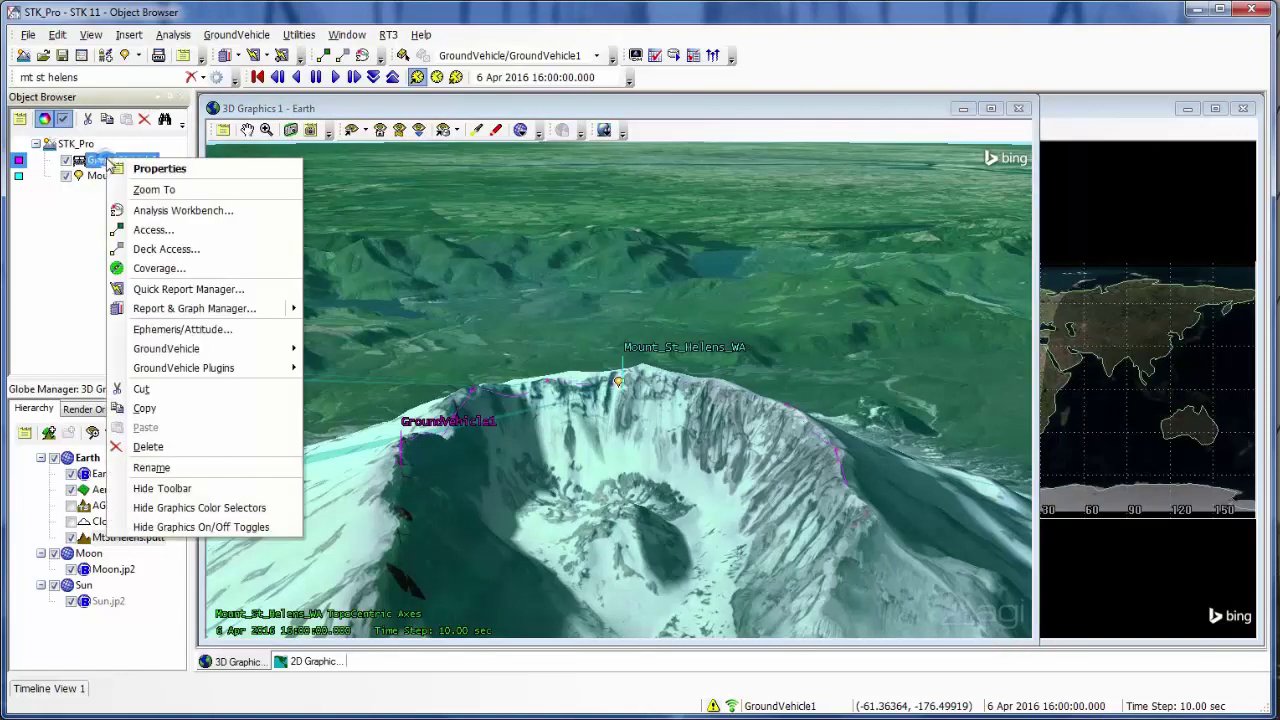
left_click(155, 229)
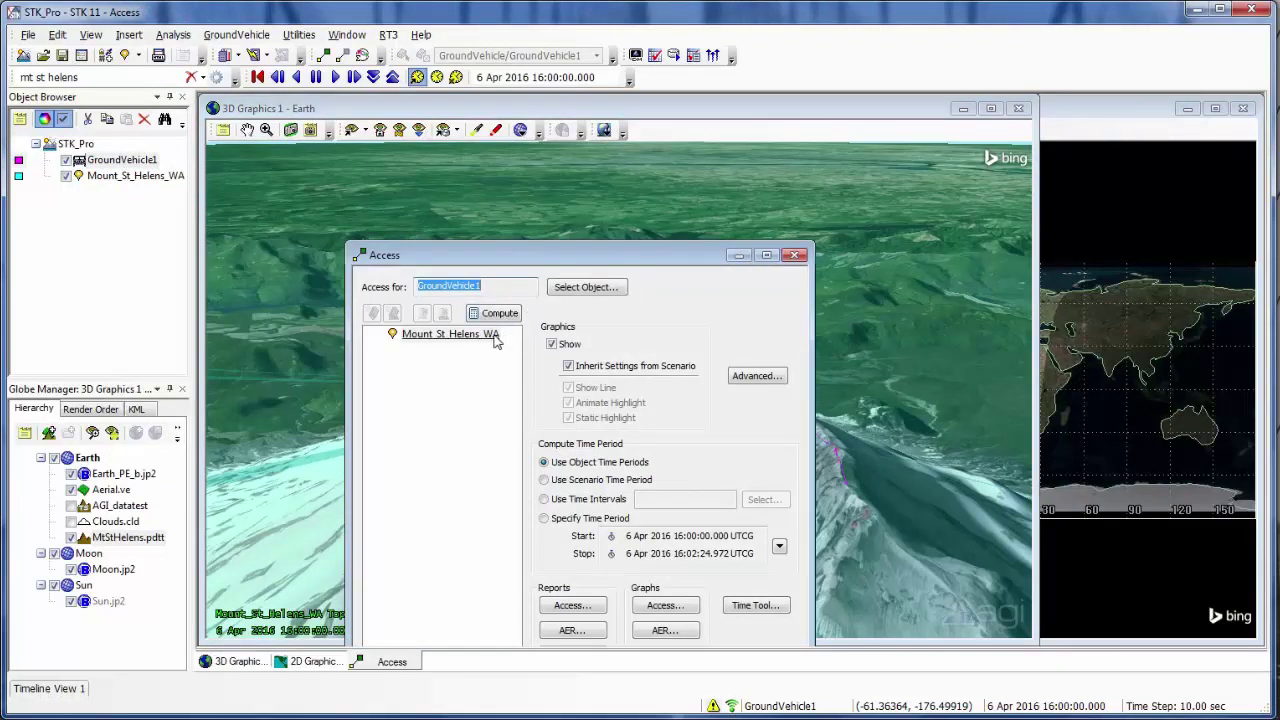
left_click(495, 336)
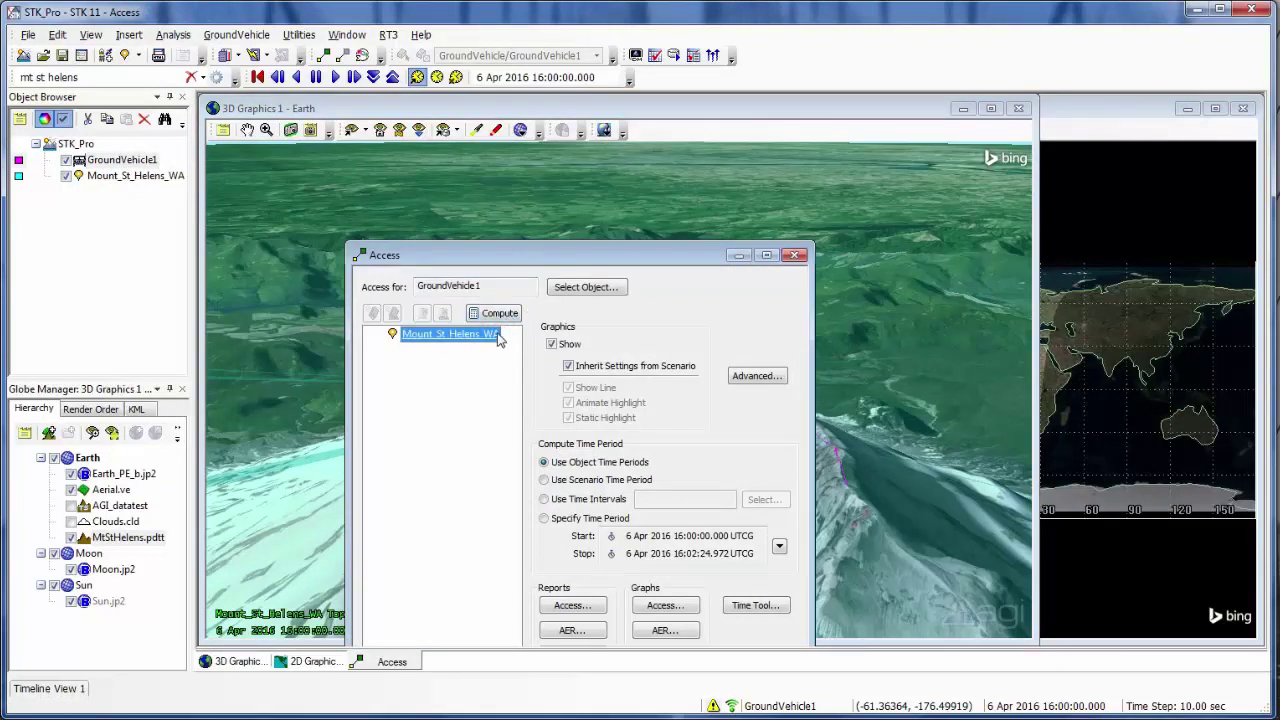
left_click(494, 313)
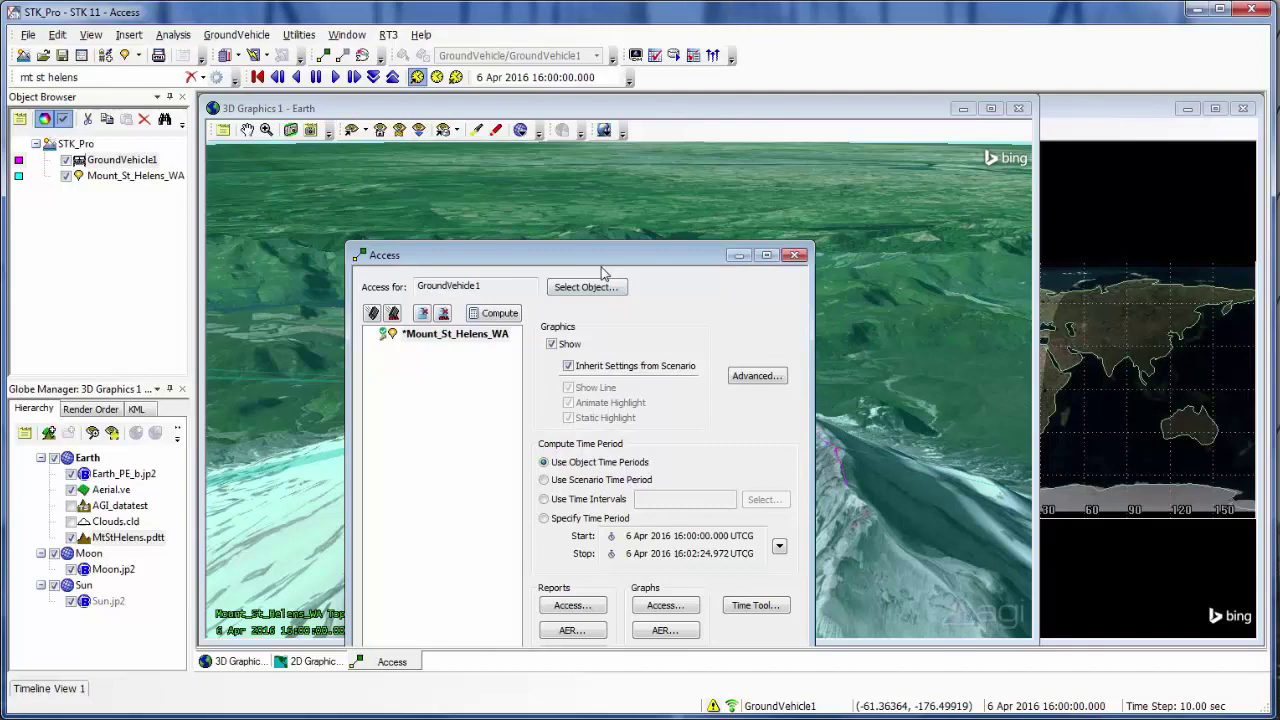
left_click_drag(603, 258, 993, 135)
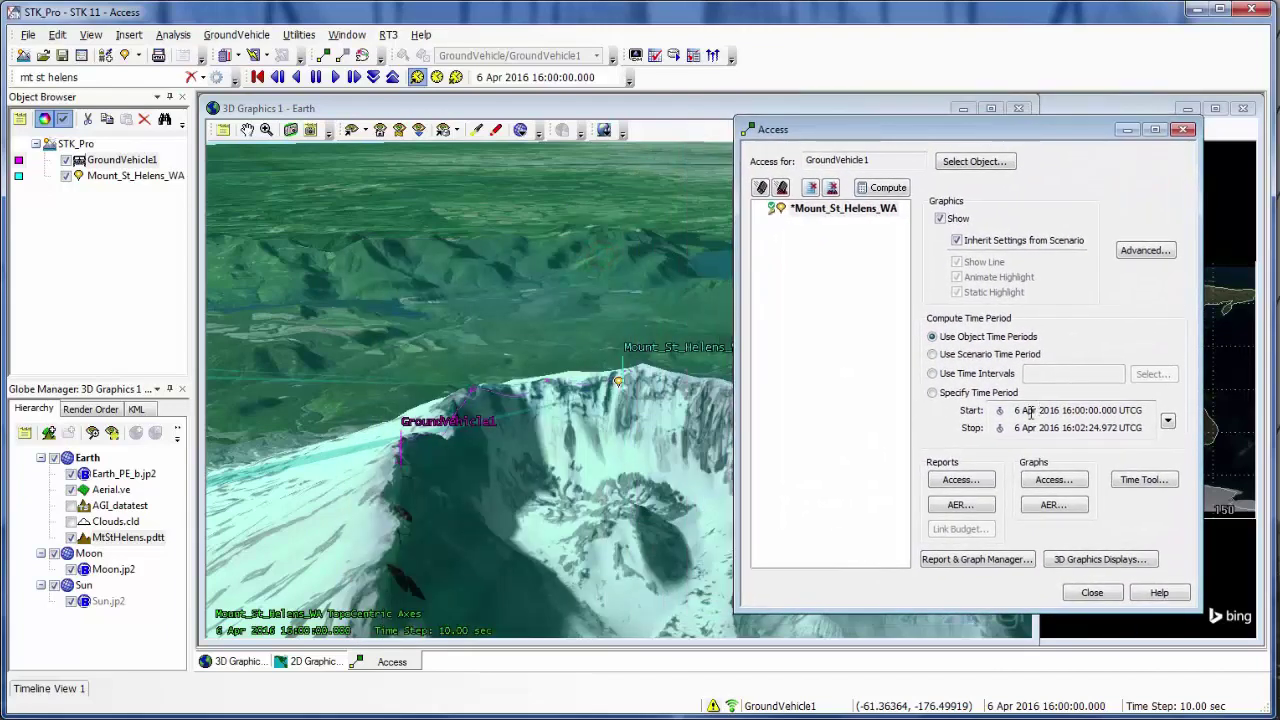
Review the access report's 25 intervals totaling 79.416 s, then minimize the report and Access windows
left_click(960, 483)
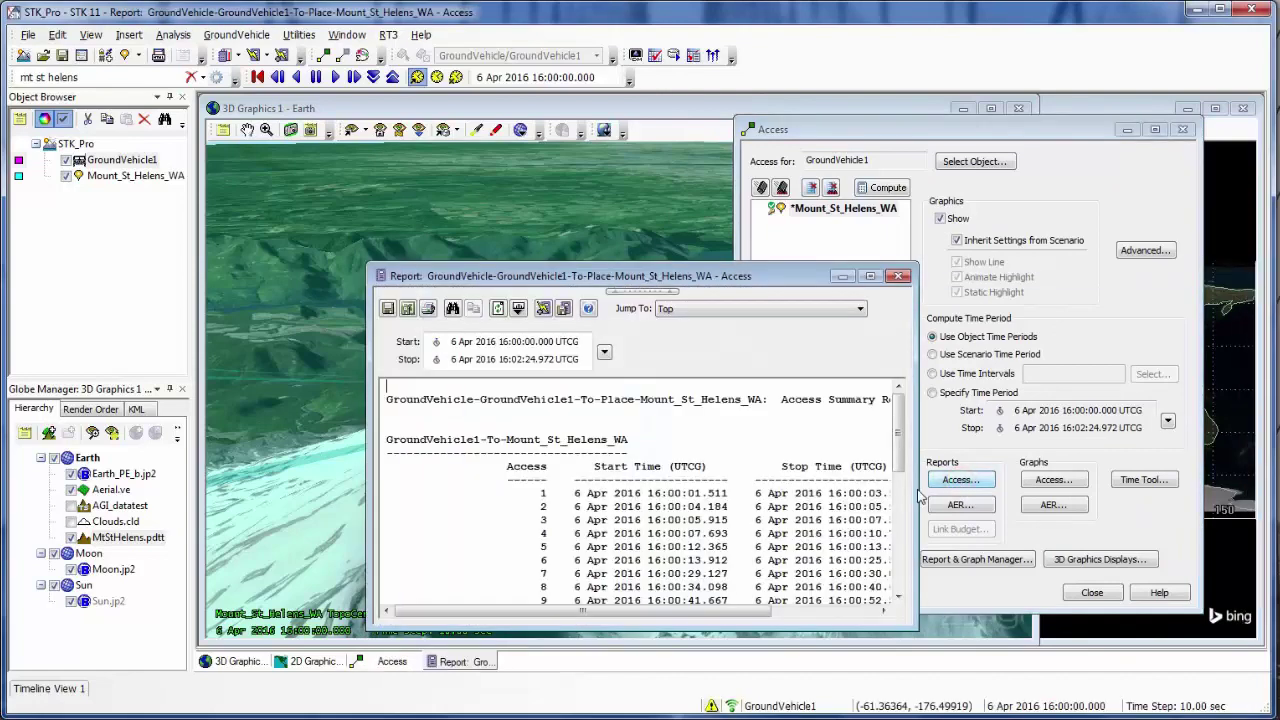
left_click_drag(737, 276, 637, 177)
left_click_drag(815, 528, 1058, 628)
scroll(986, 556, "down", 5)
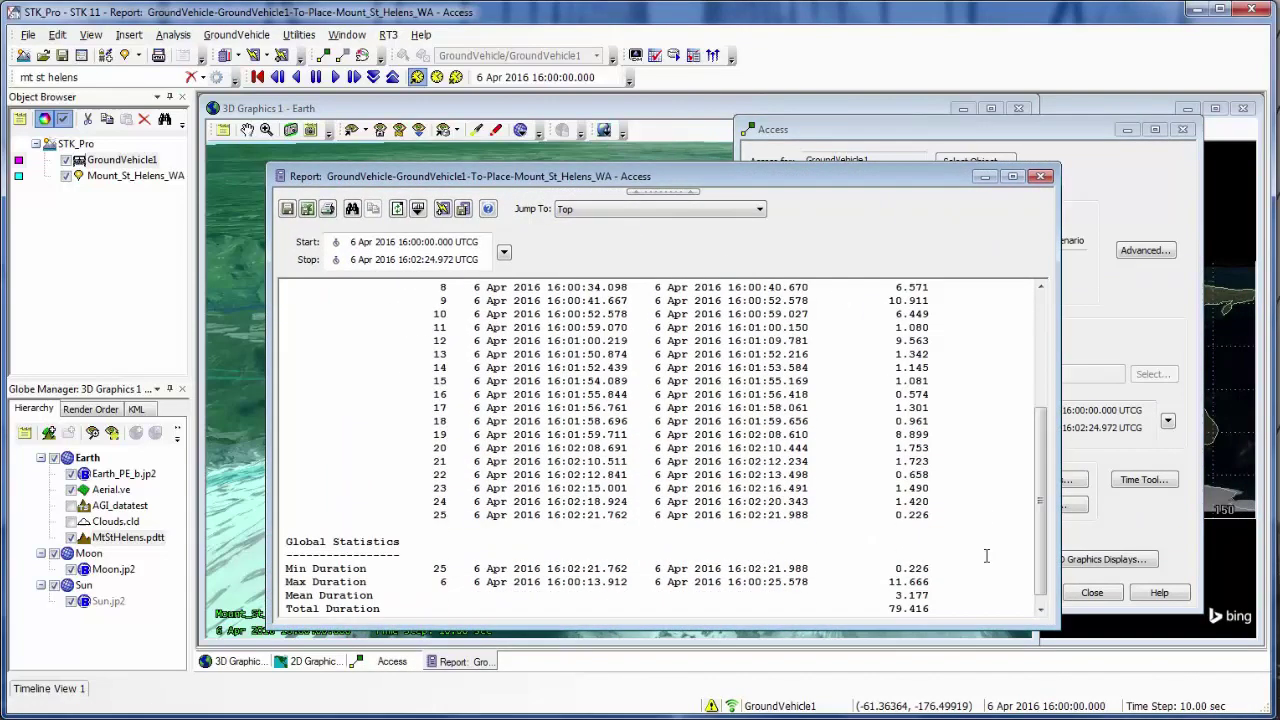
scroll(986, 556, "up", 5)
scroll(986, 558, "down", 5)
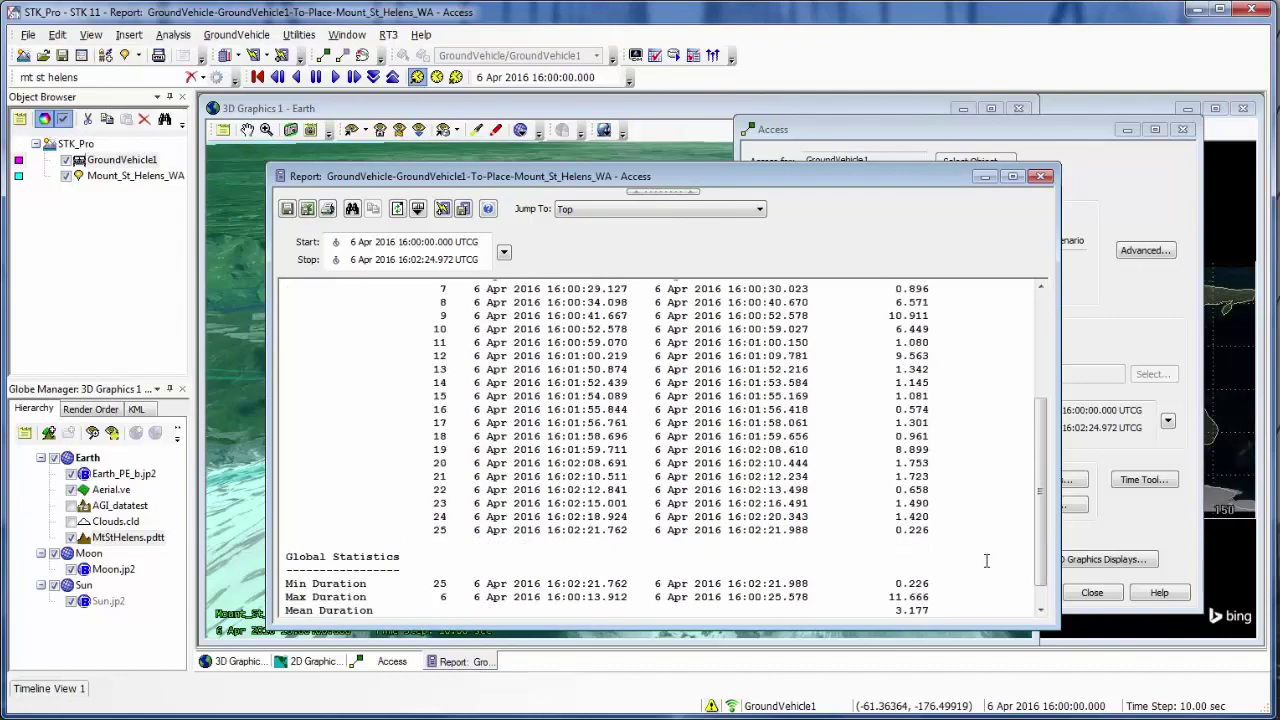
scroll(986, 561, "up", 1)
scroll(986, 556, "up", 3)
scroll(1001, 457, "down", 1)
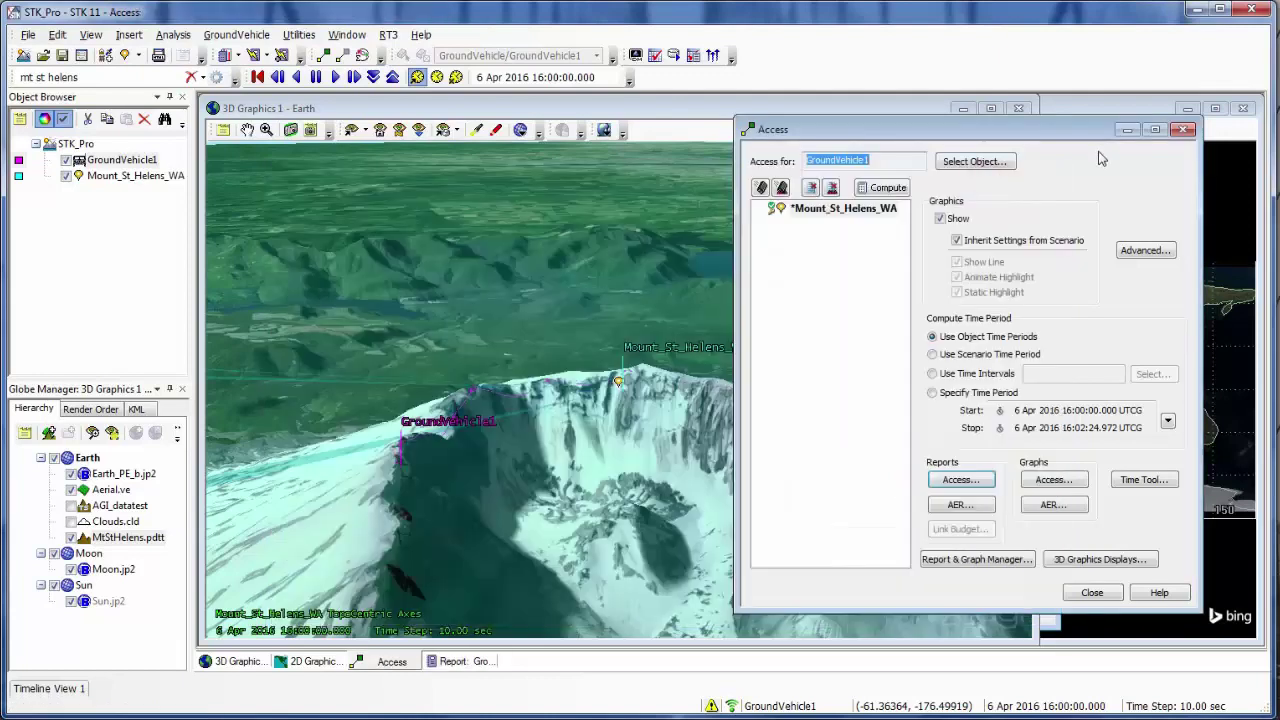
left_click(983, 178)
left_click(1126, 130)
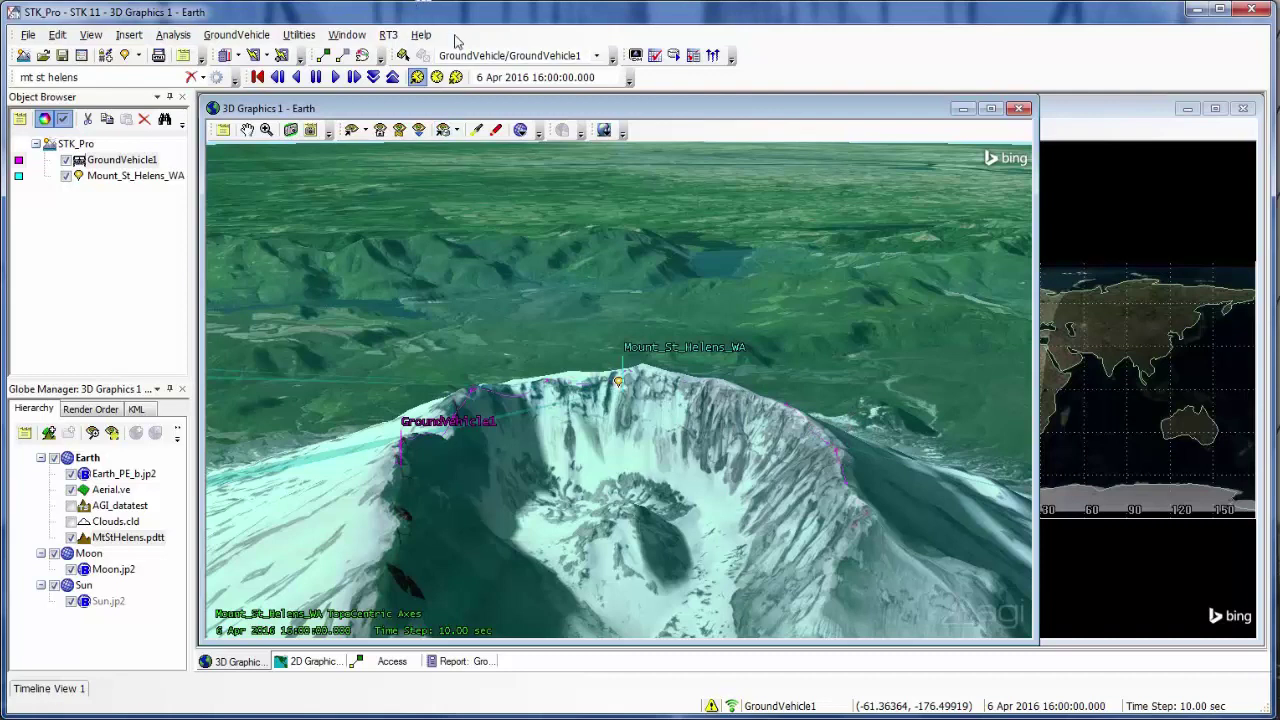
Lower the animation time step twice to 0.10 sec, zoom toward the crater, and start animating
left_click(374, 79)
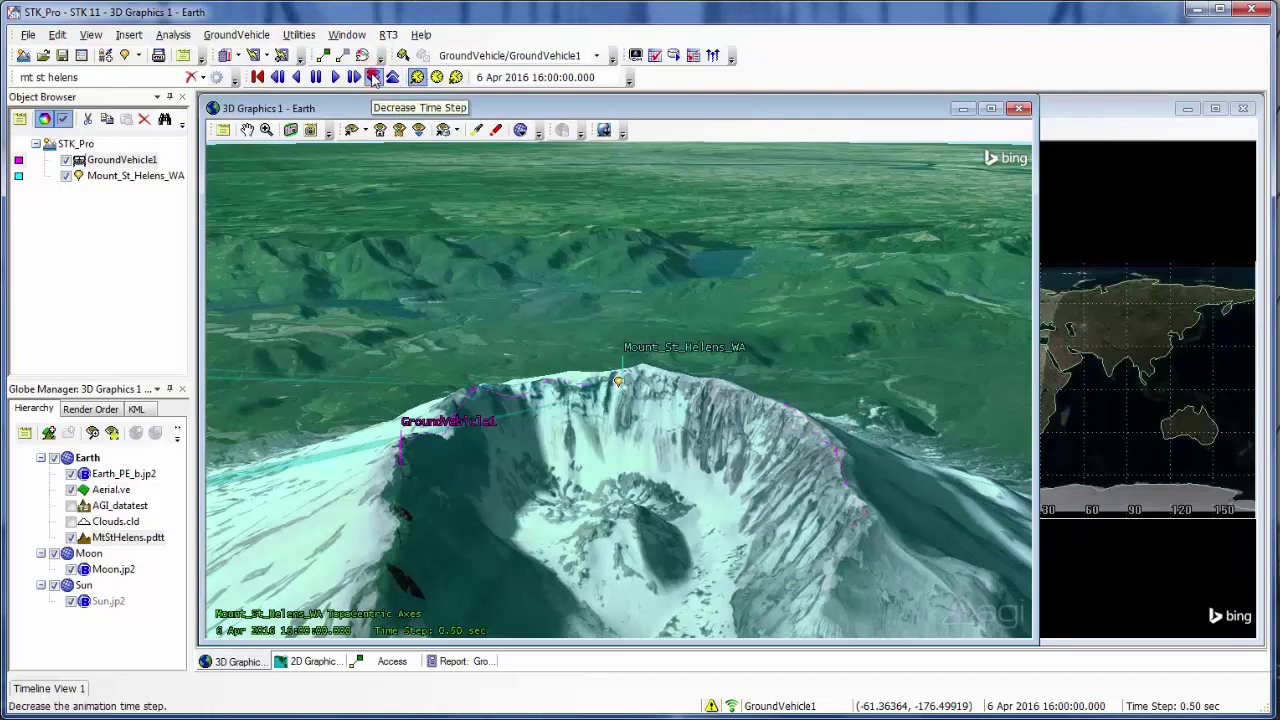
left_click(374, 79)
right_click_drag(386, 505, 386, 519)
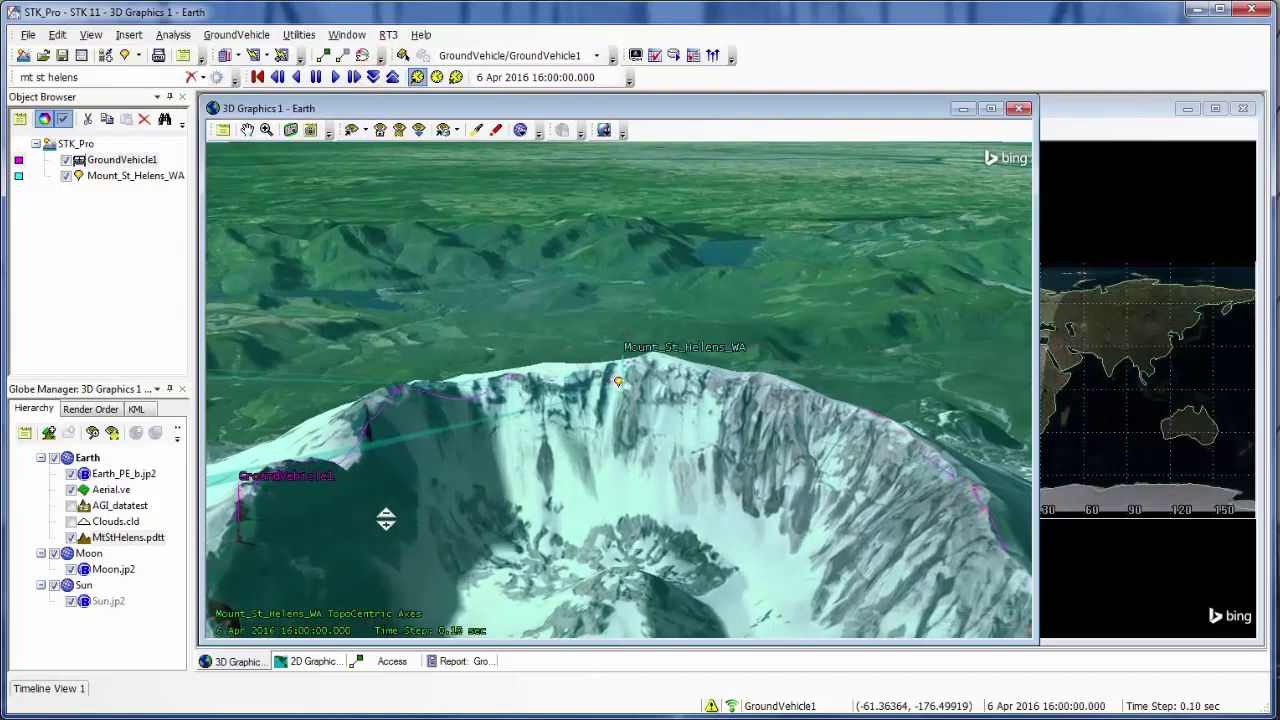
left_click(338, 79)
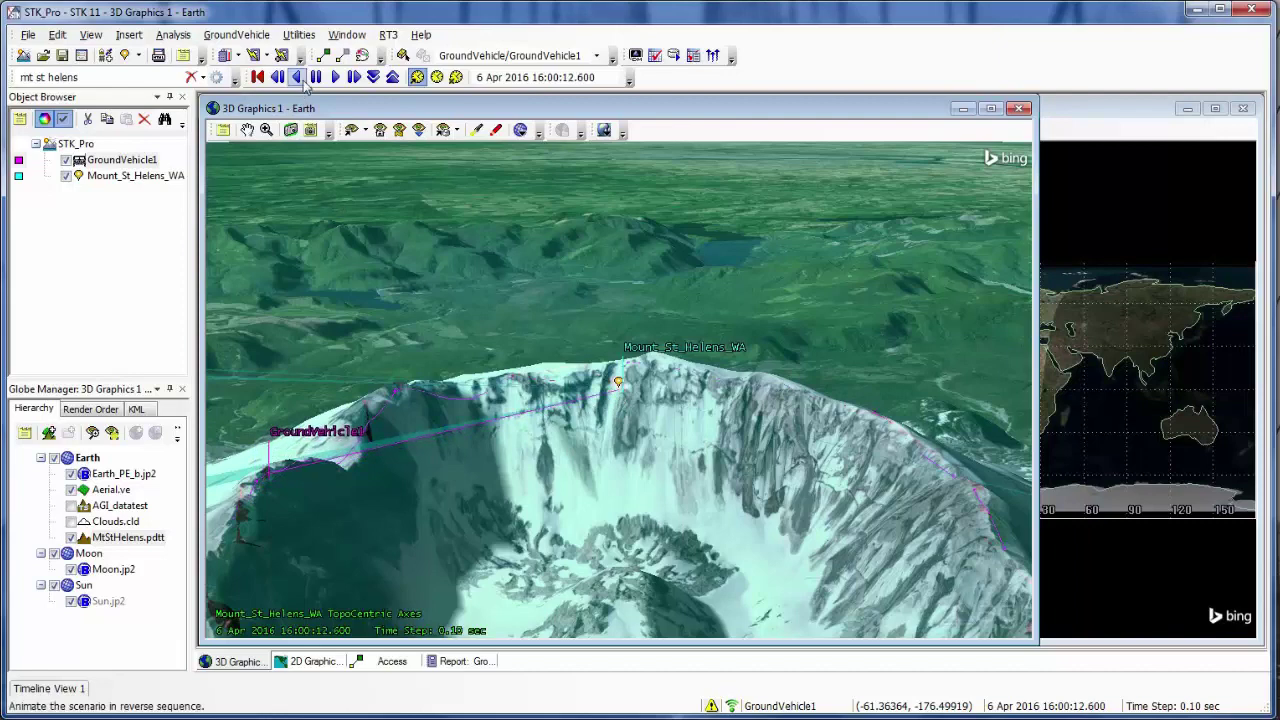
Add the GroundVehicle1-to-Mount_St_Helens_WA AccessIntervals to Timeline View 1
left_click(55, 689)
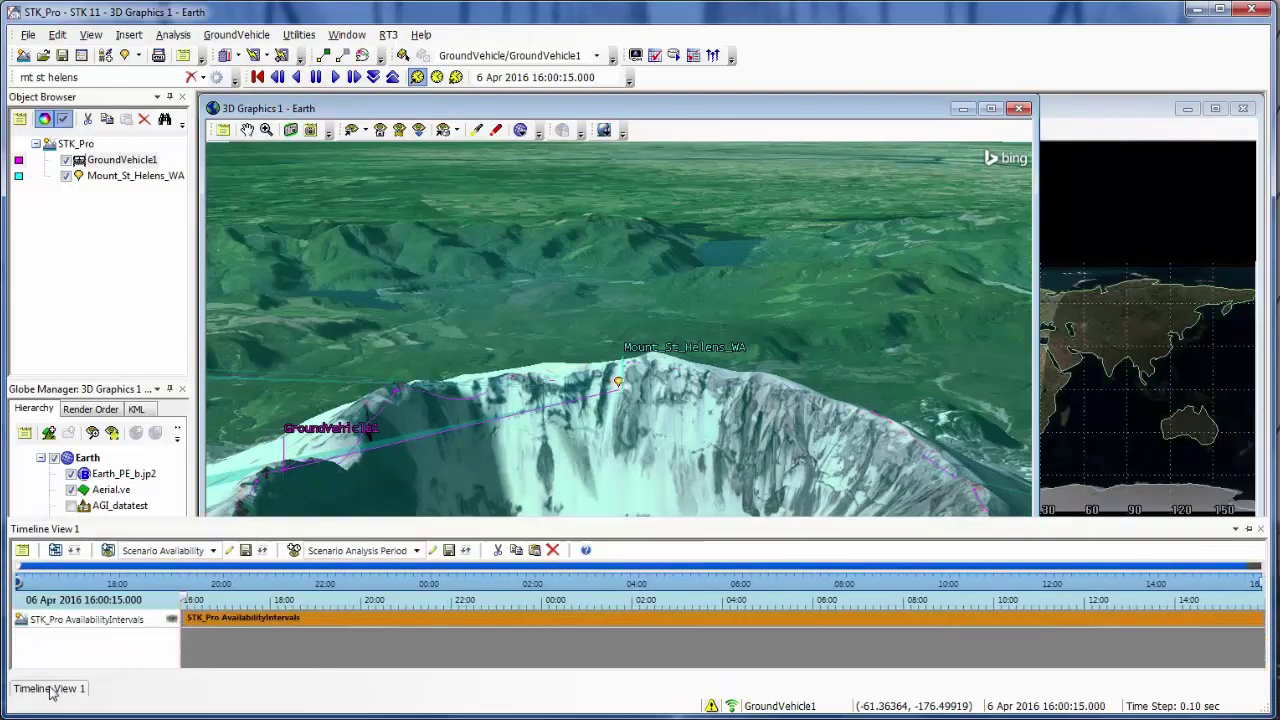
left_click(55, 551)
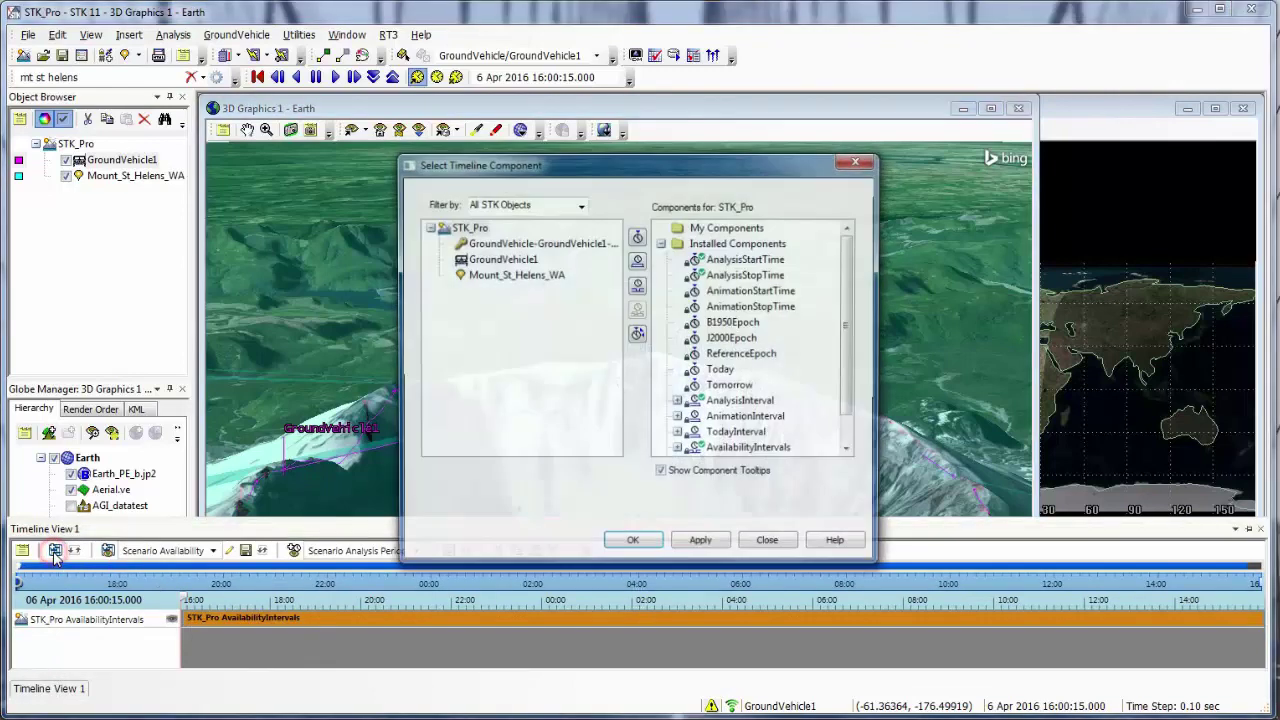
left_click(486, 244)
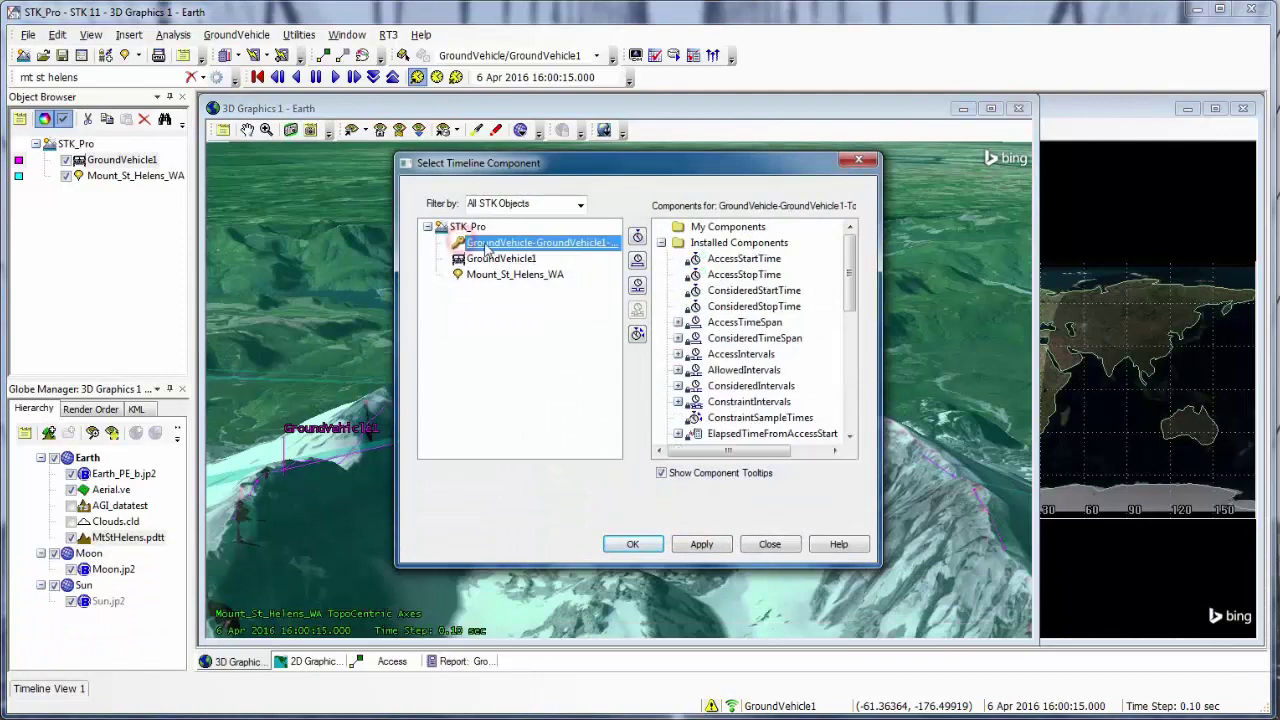
left_click(733, 356)
left_click(701, 544)
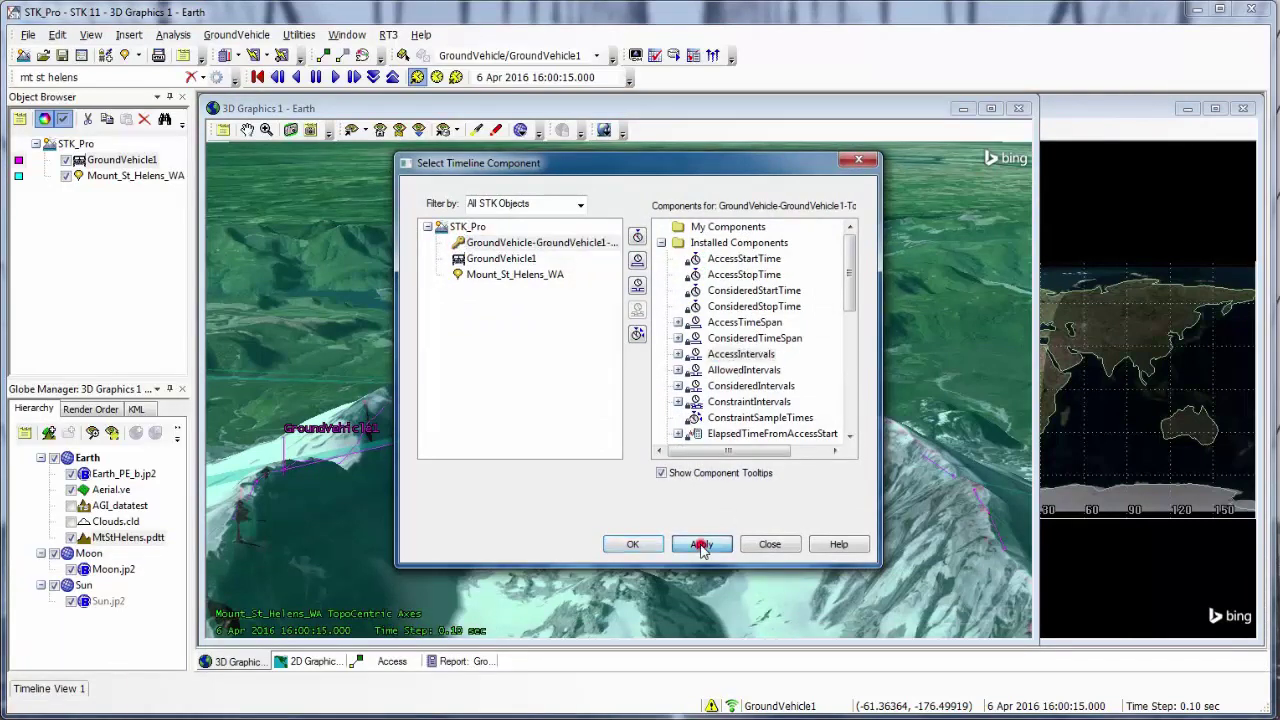
left_click(625, 547)
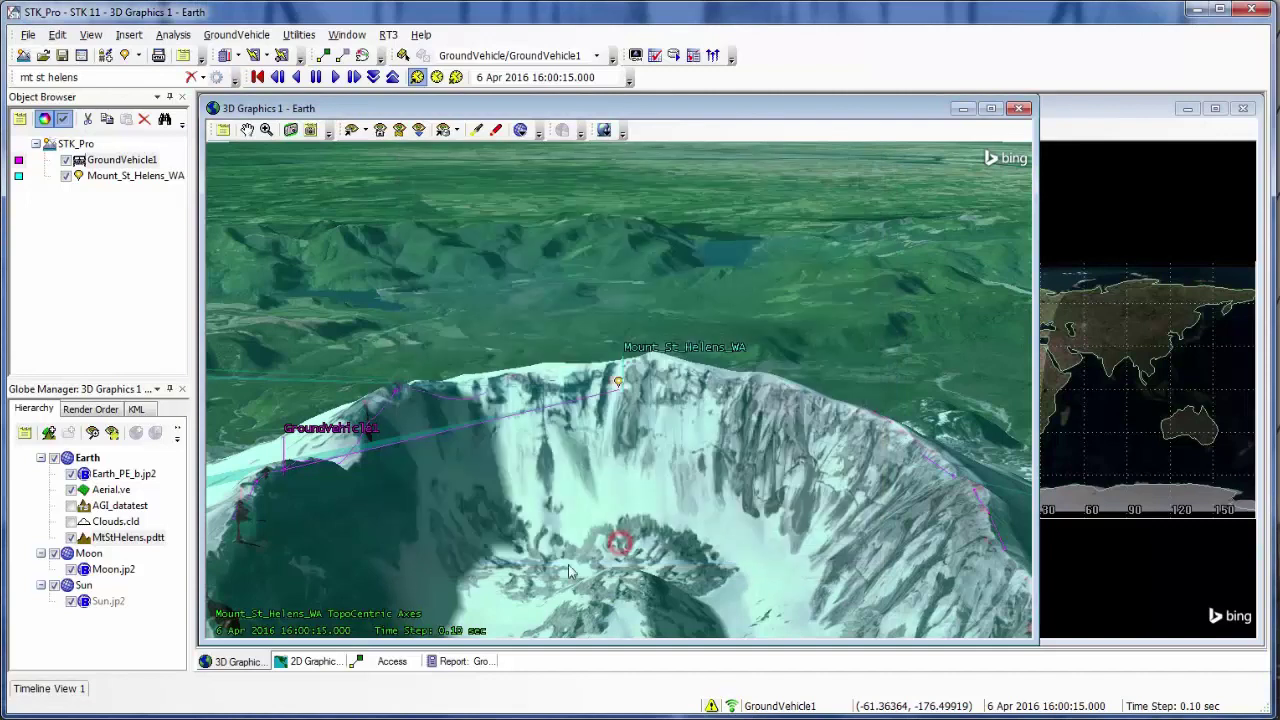
Narrow the timeline range to the scenario's opening period
left_click(50, 688)
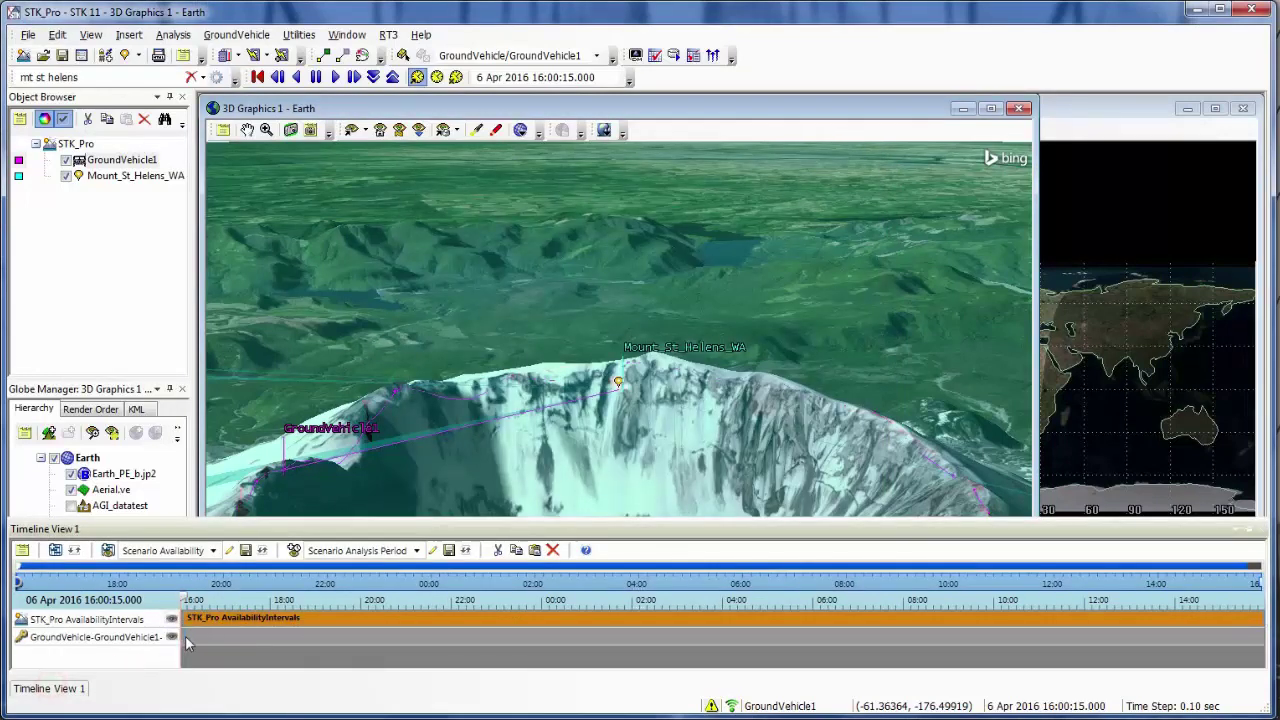
mouse_move(185, 635)
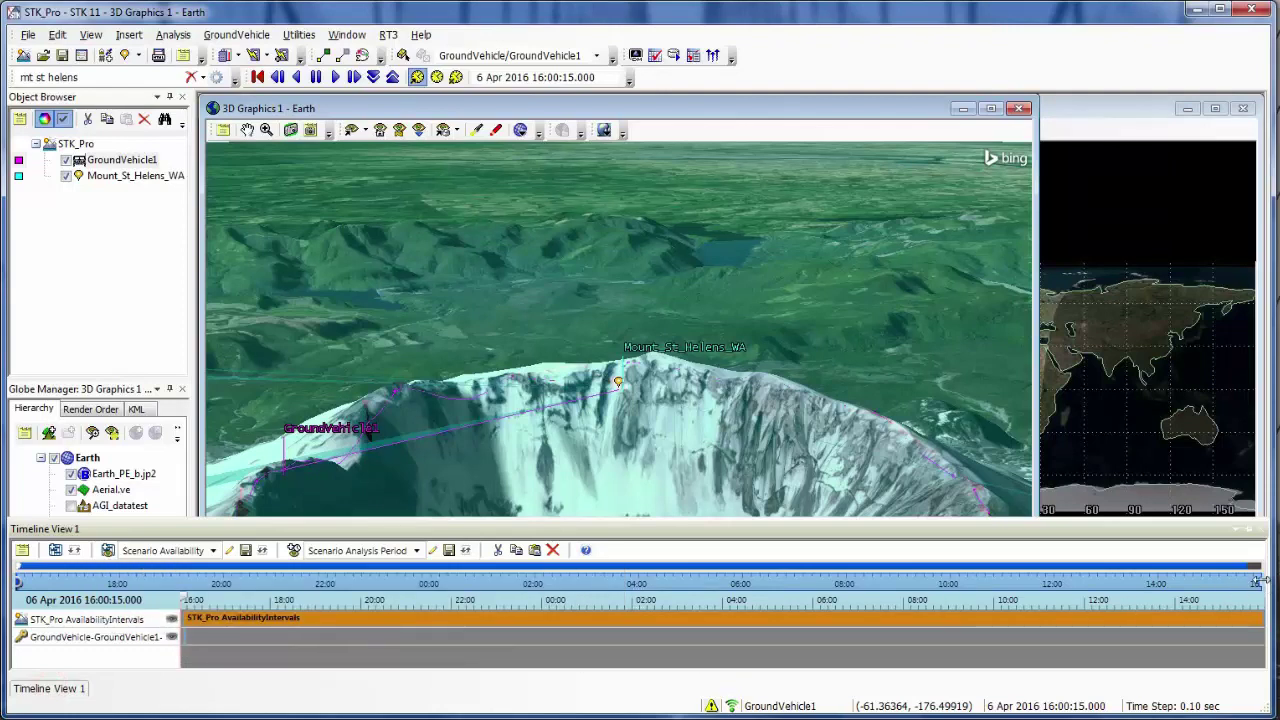
left_click_drag(1260, 583, 22, 585)
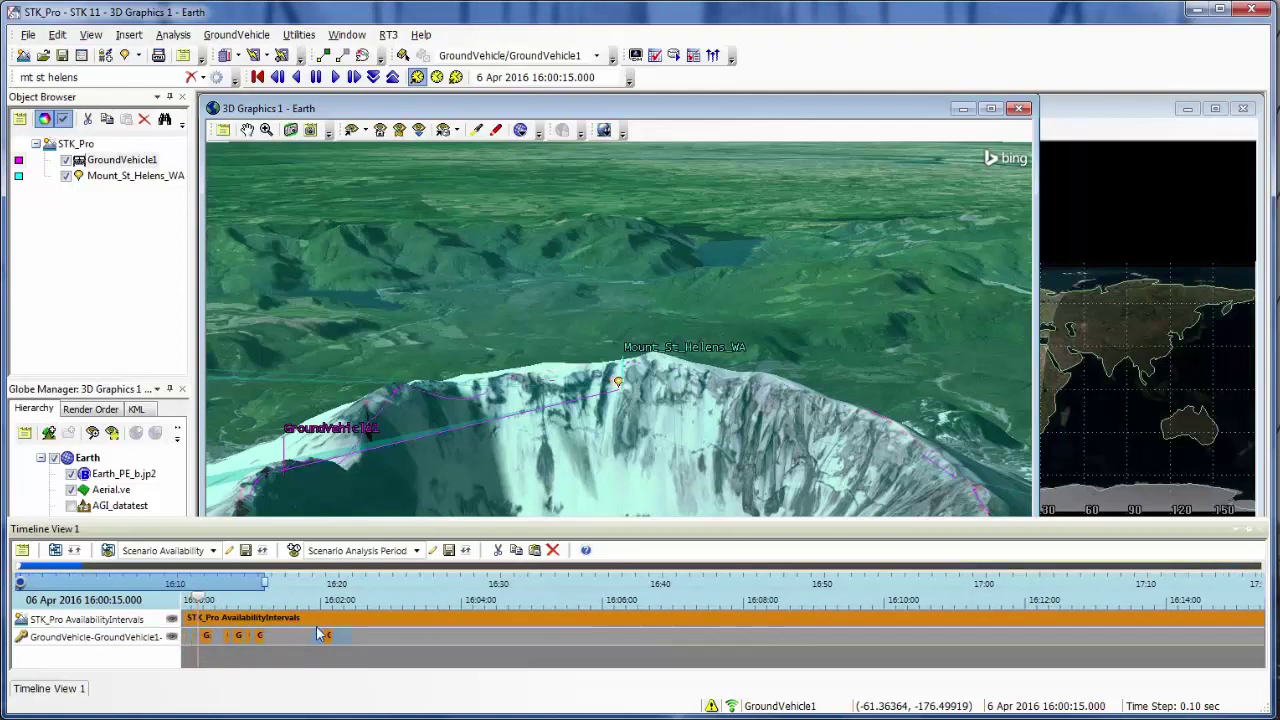
Add GroundVehicle1's AvailabilityIntervals as a timeline row and zoom to the first 2.5 minutes
left_click(55, 550)
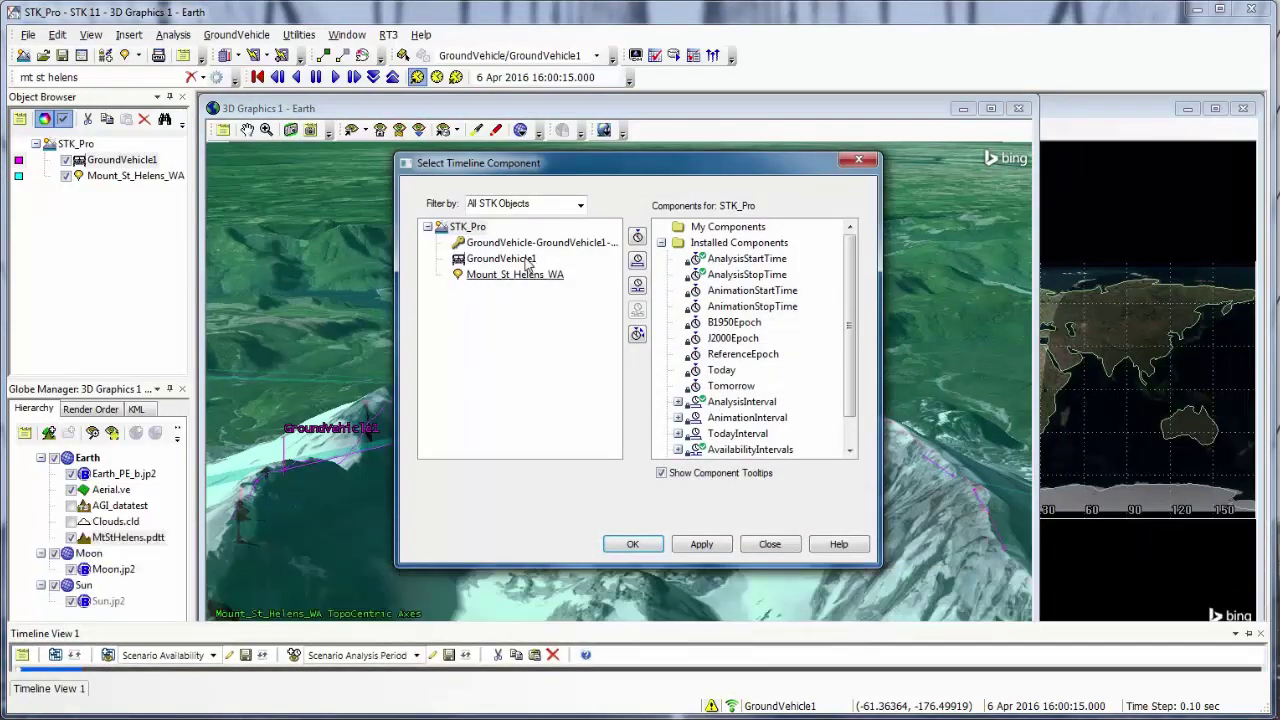
left_click(522, 260)
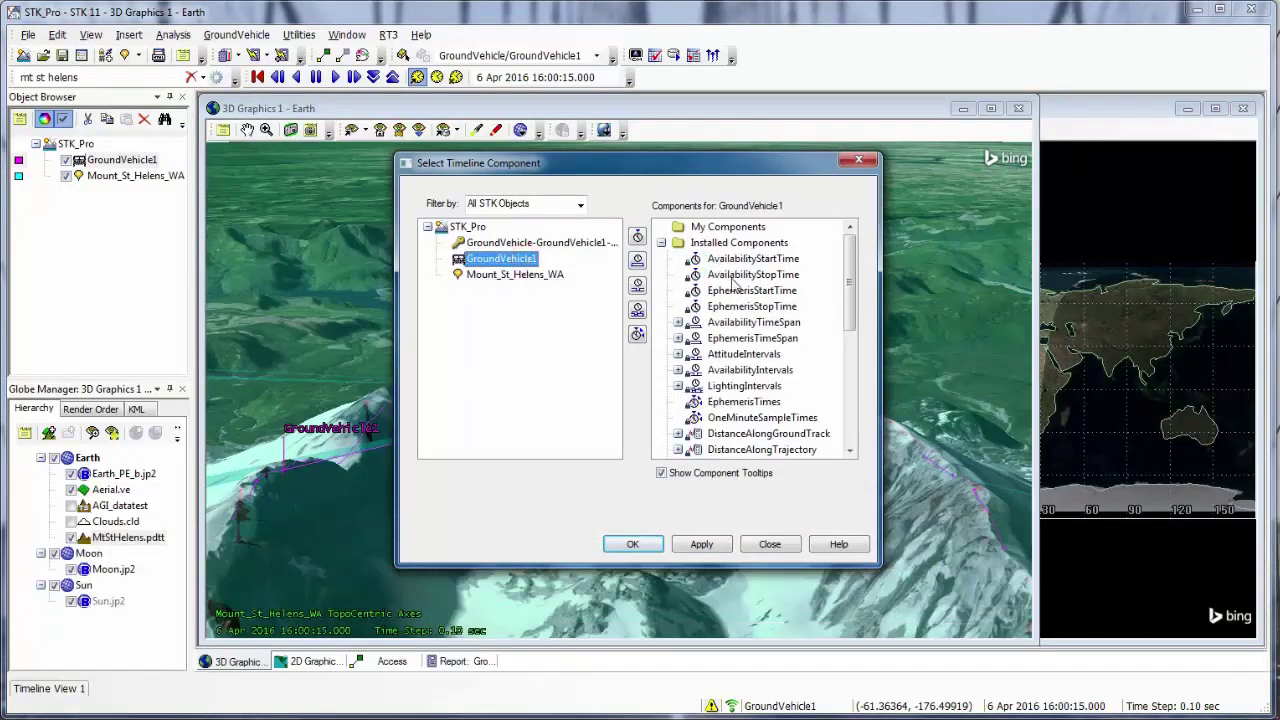
left_click(755, 376)
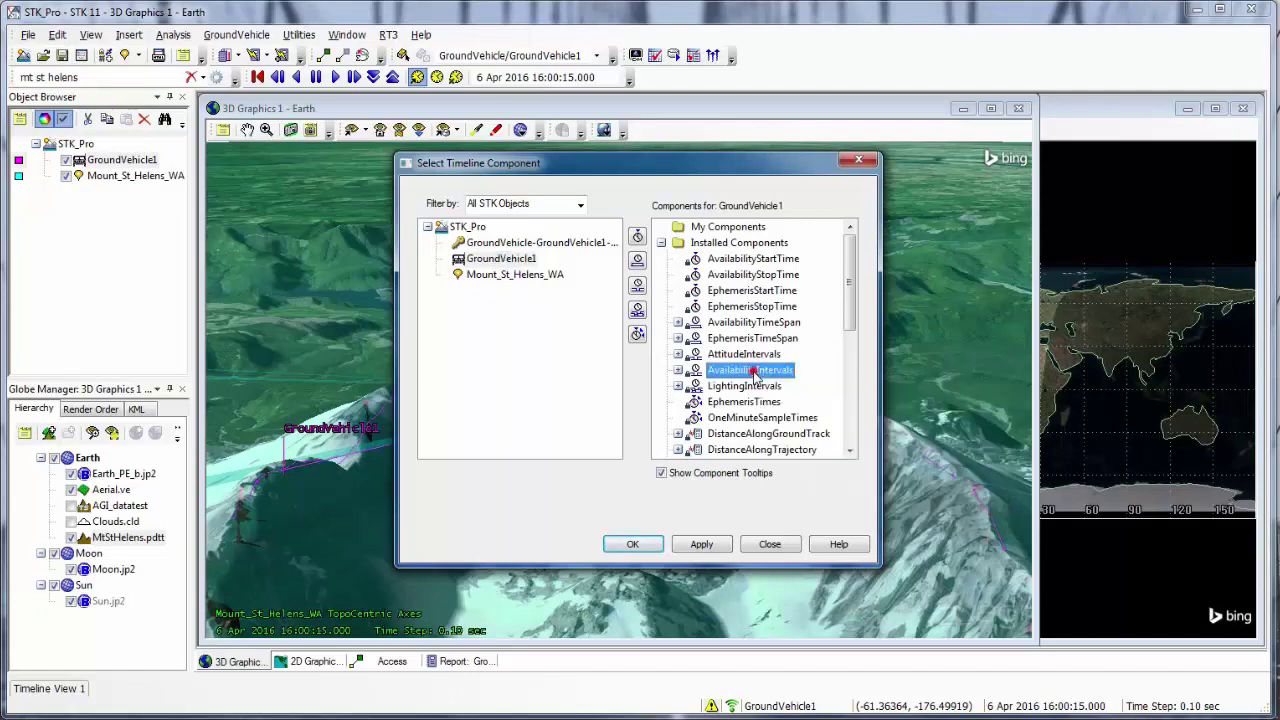
left_click(710, 540)
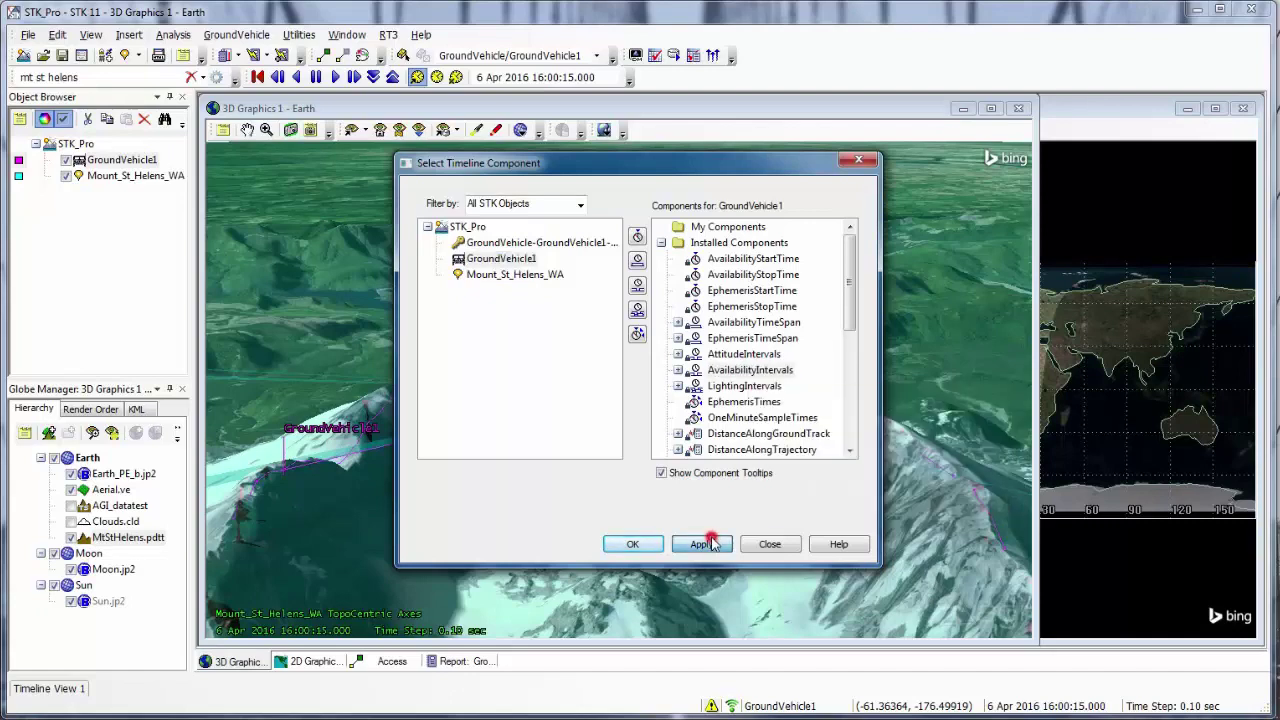
left_click(630, 546)
left_click(48, 692)
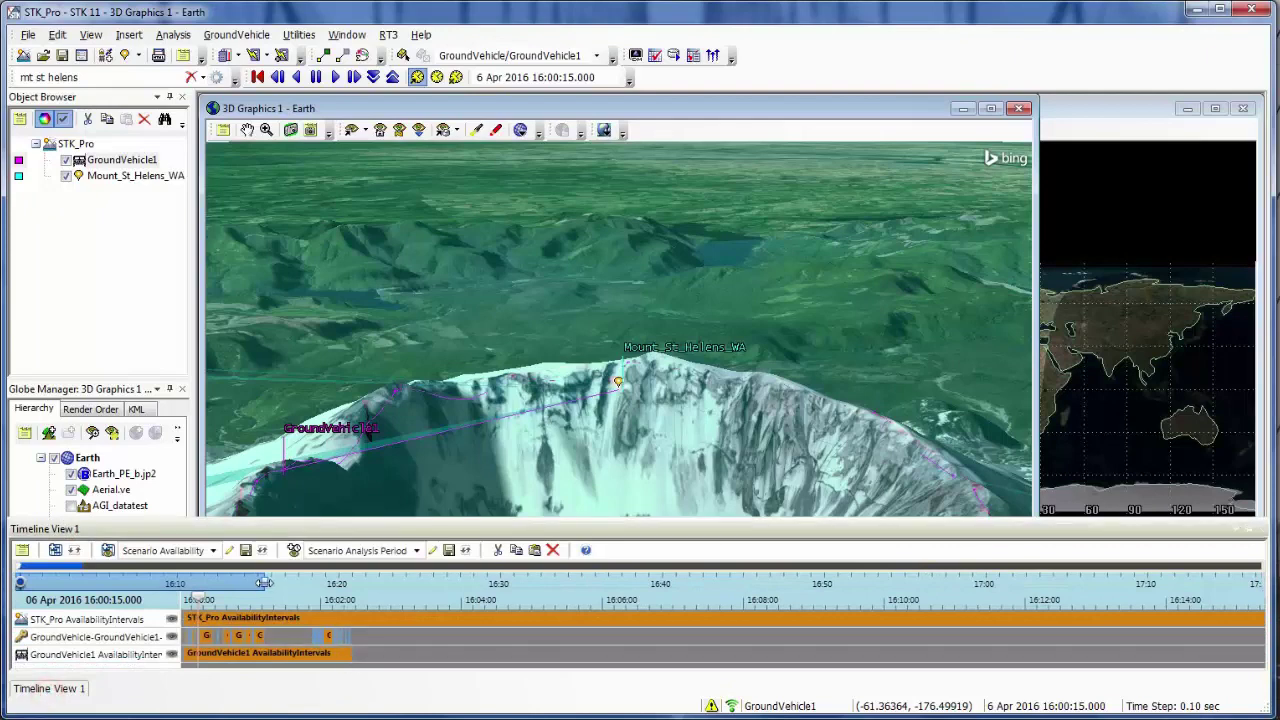
left_click_drag(264, 583, 44, 581)
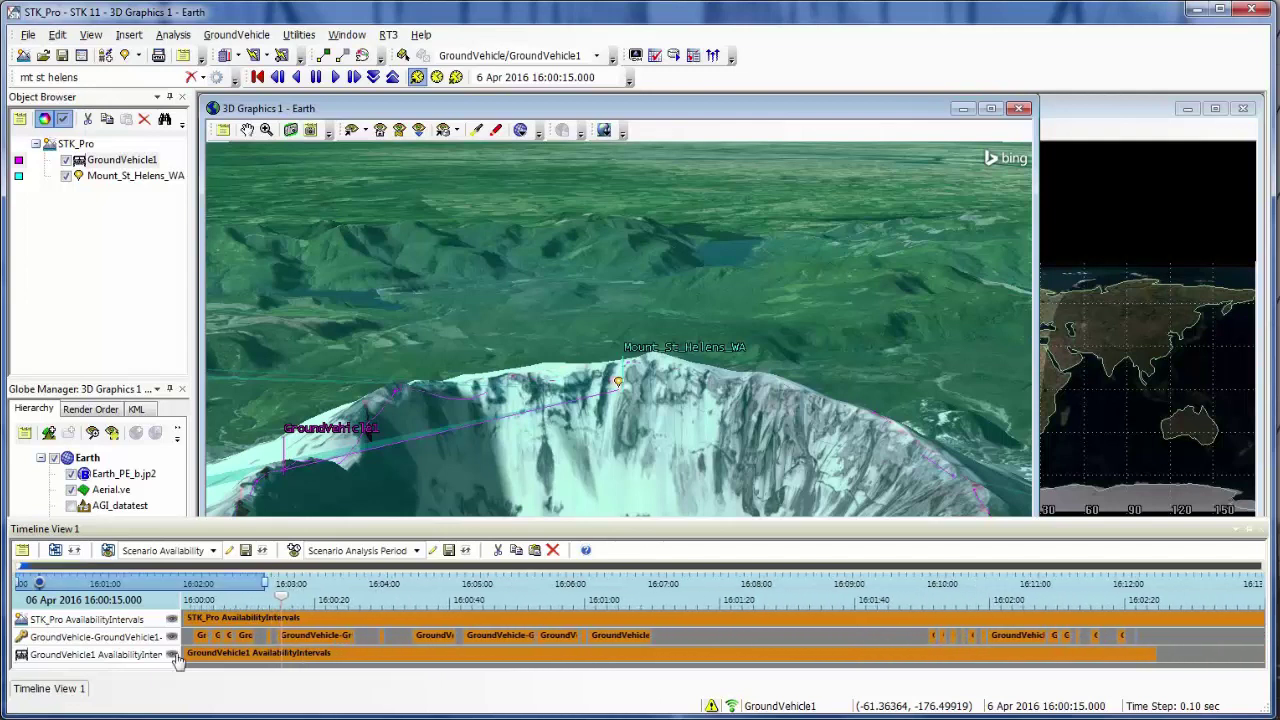